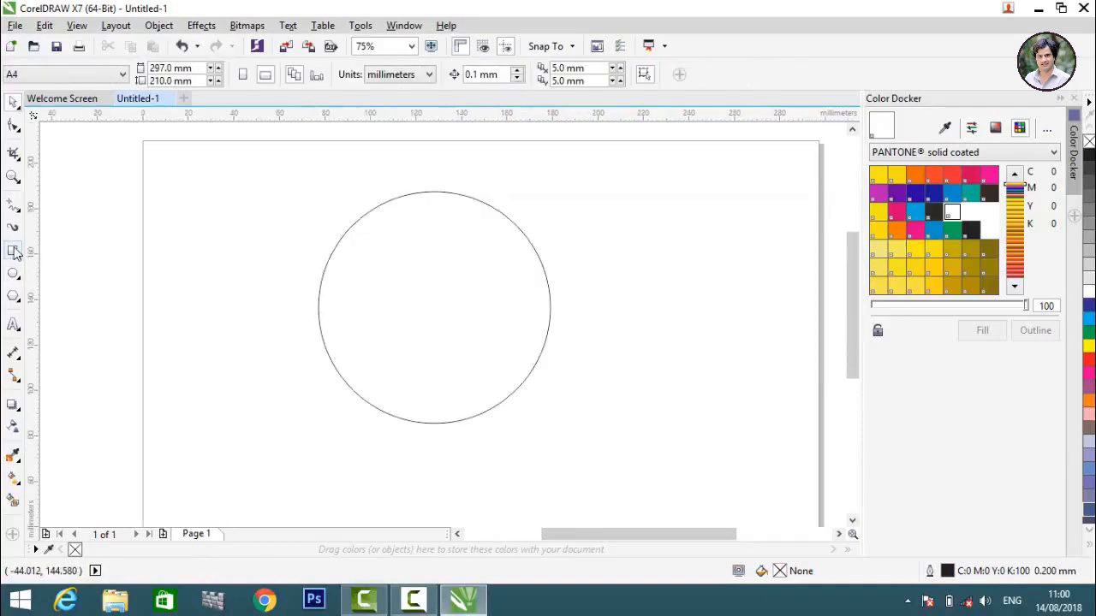
Draw a rectangle about 36 by 30 mm beside the circle and move it inside, near the circle's centre.
{"action": "left_click", "coordinate": [13, 251]}
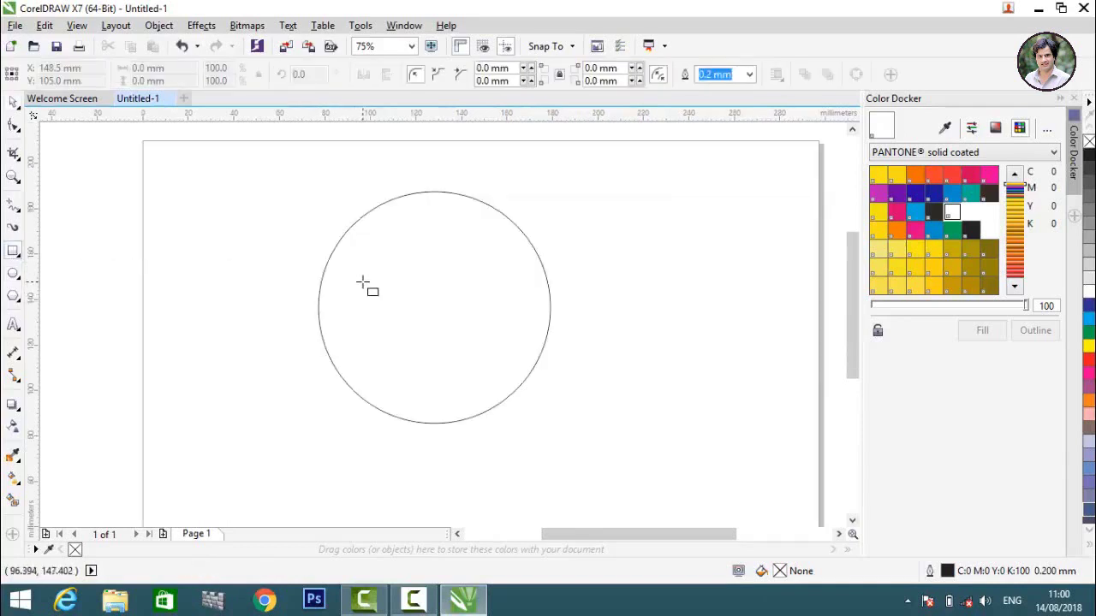
{"action": "left_click_drag", "start_coordinate": [208, 234], "coordinate": [292, 303]}
{"action": "key", "text": "space"}
{"action": "left_click", "coordinate": [224, 264]}
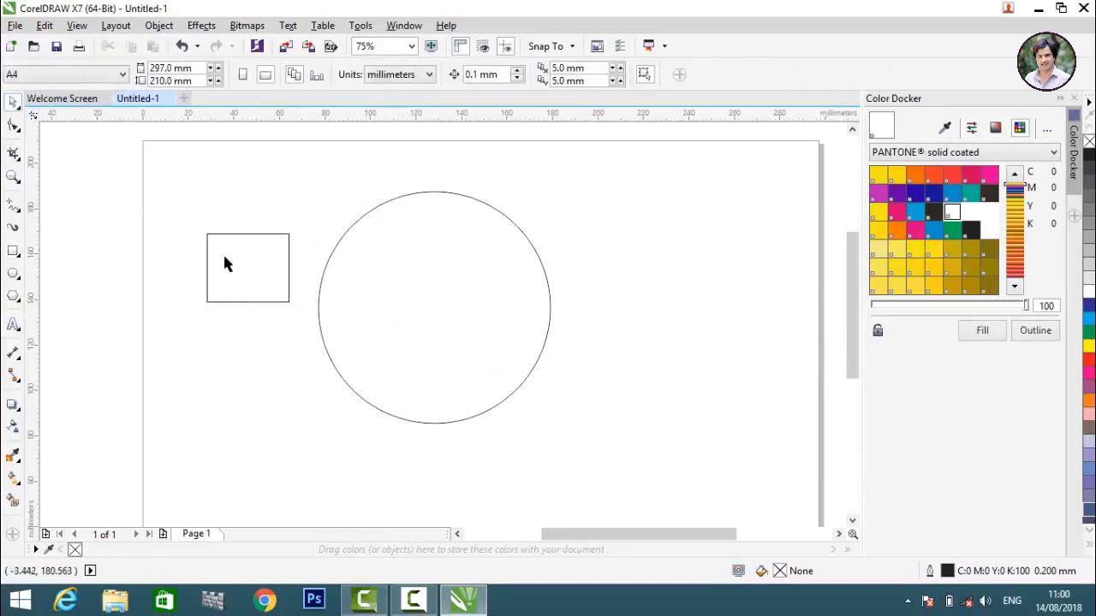
{"action": "left_click_drag", "start_coordinate": [224, 263], "coordinate": [425, 314]}
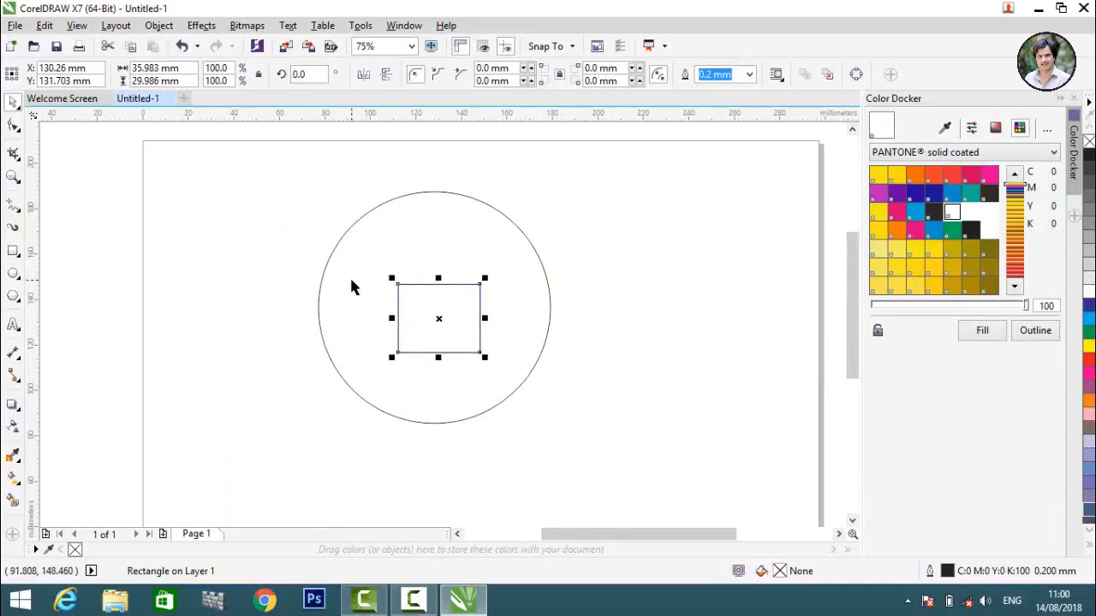
Align the centres of the rectangle and the circle on the same vertical axis.
{"action": "key", "text": "ctrl+a"}
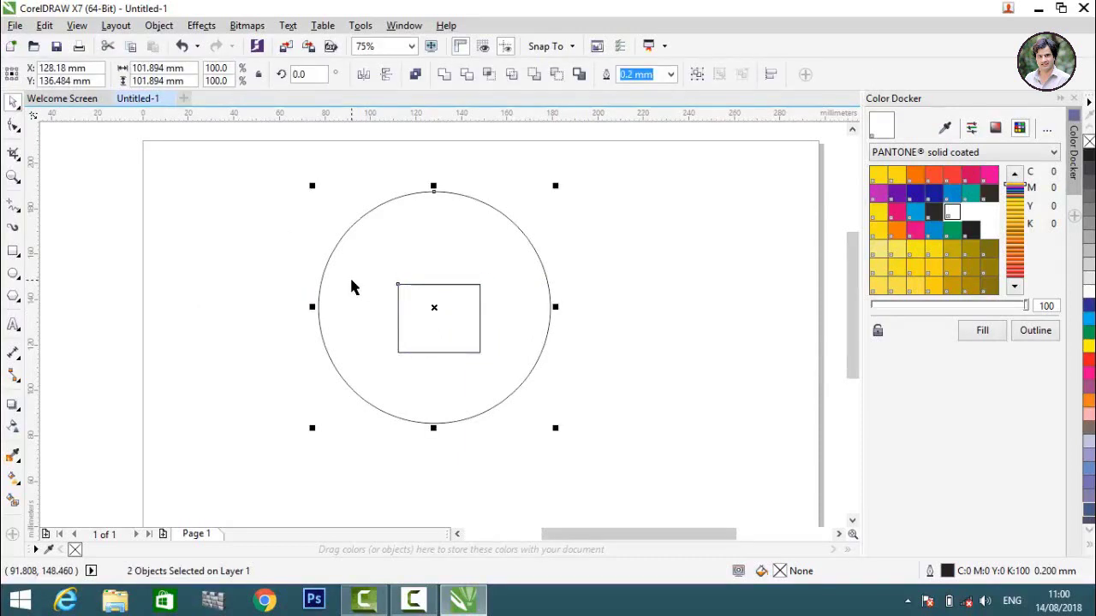
{"action": "key", "text": "e"}
{"action": "left_click", "coordinate": [639, 334]}
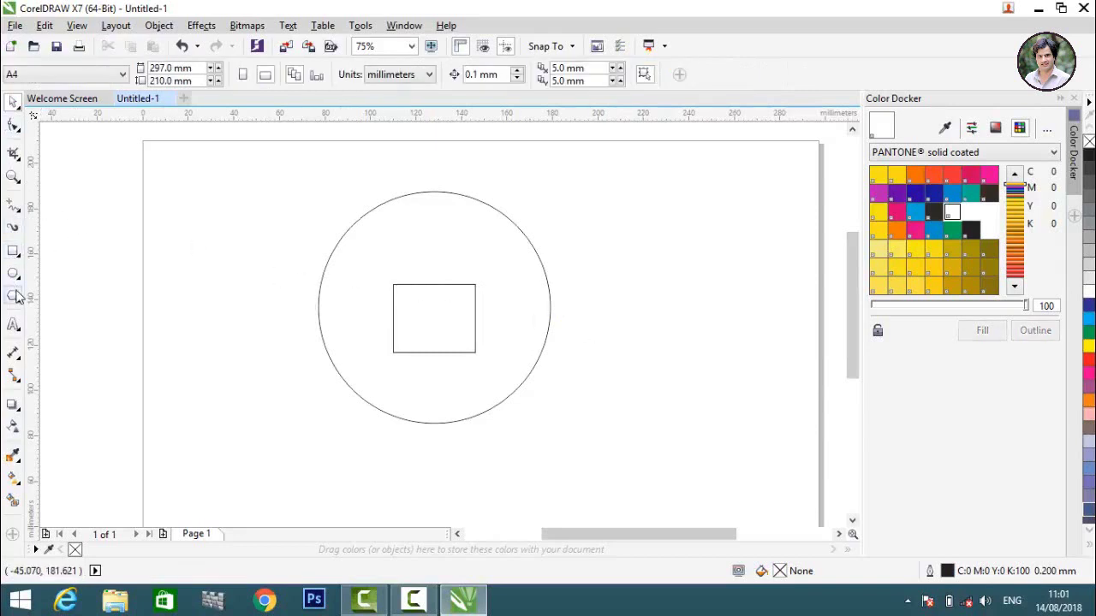
Move the rectangle slightly upward inside the circle to about X 127.2, Y 140.2 mm.
{"action": "left_click", "coordinate": [449, 323]}
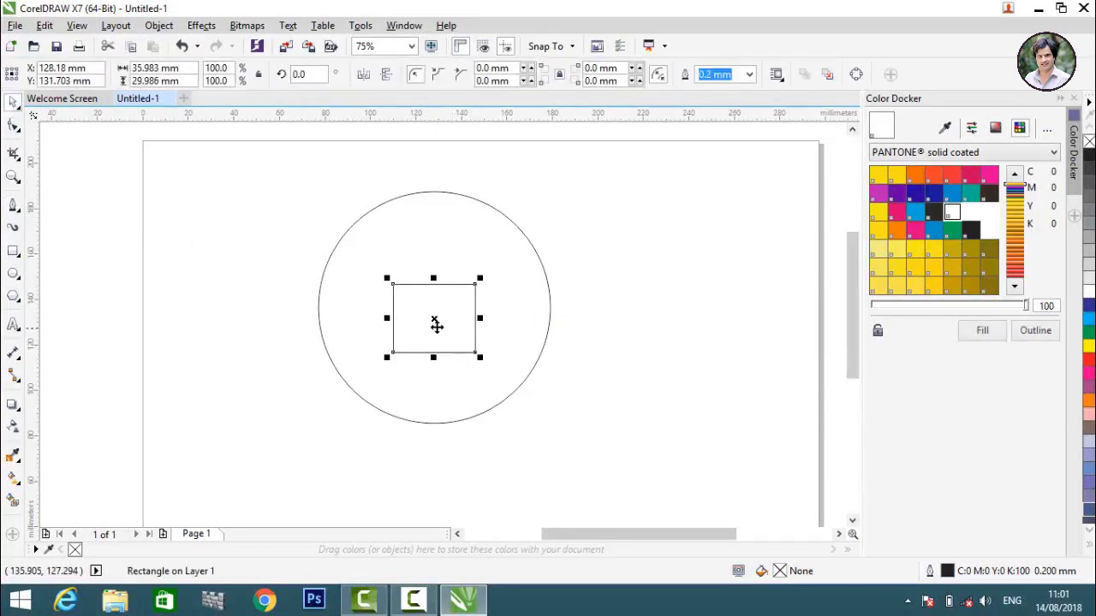
{"action": "left_click_drag", "start_coordinate": [434, 323], "coordinate": [436, 309]}
{"action": "left_click", "coordinate": [531, 318]}
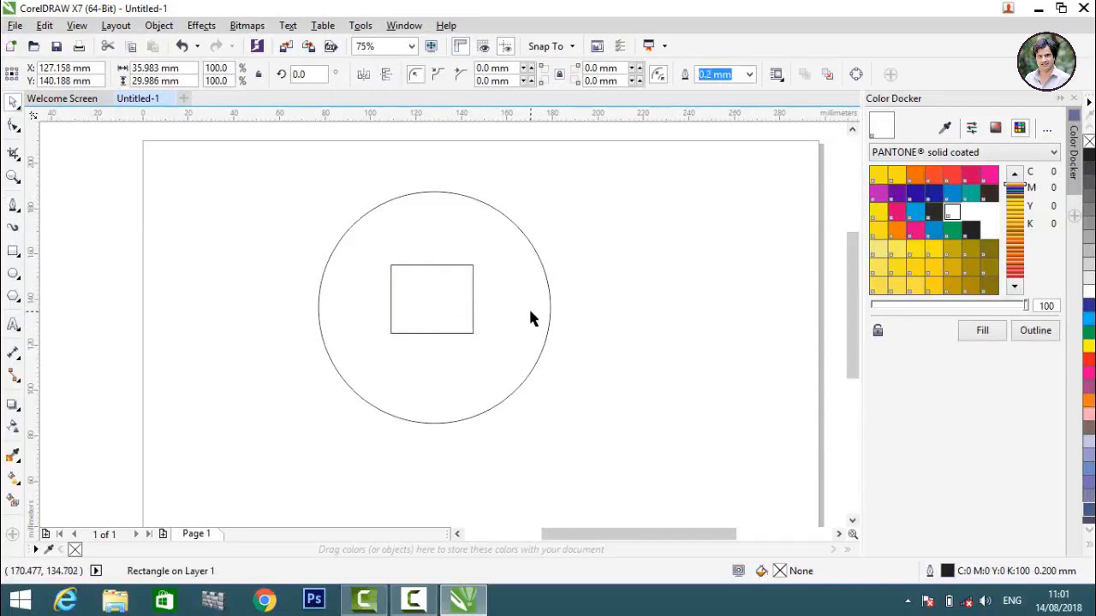
{"action": "left_click", "coordinate": [657, 303]}
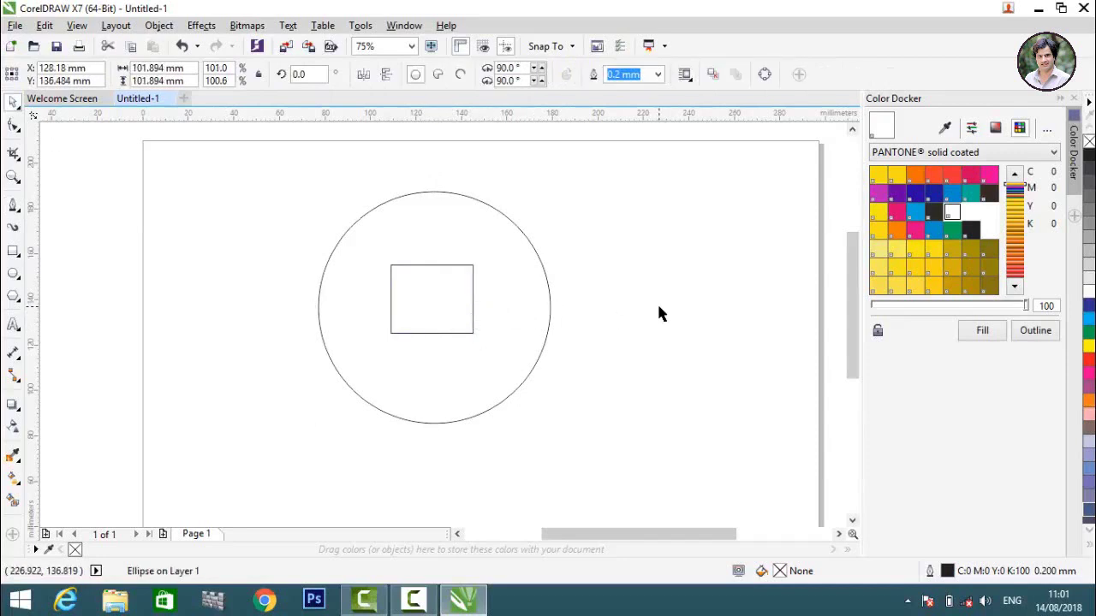
{"action": "left_click", "coordinate": [438, 302]}
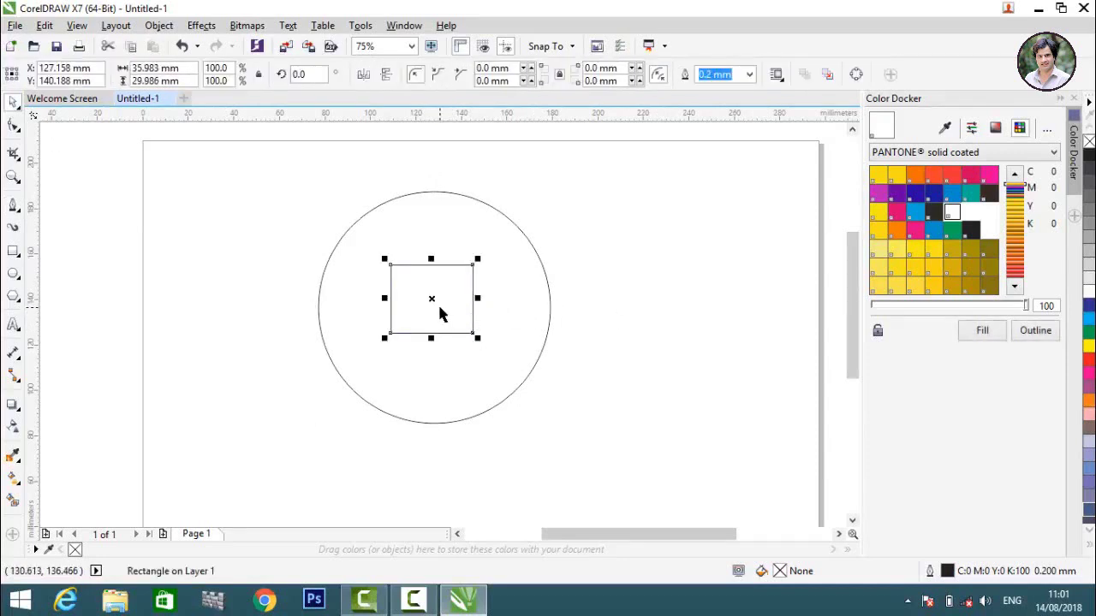
Draw a straight Pen line from the rectangle's lower-right corner to the circle's upper-right edge, about 9.4 mm across and 54.9 mm high.
{"action": "left_click", "coordinate": [16, 204]}
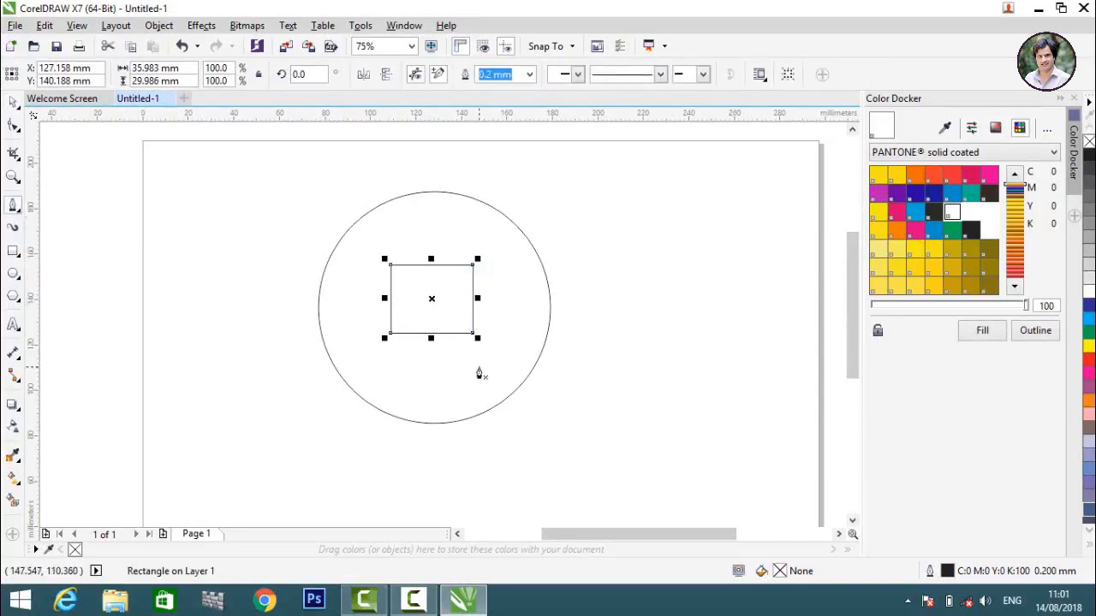
{"action": "left_click", "coordinate": [14, 102]}
{"action": "left_click", "coordinate": [106, 157]}
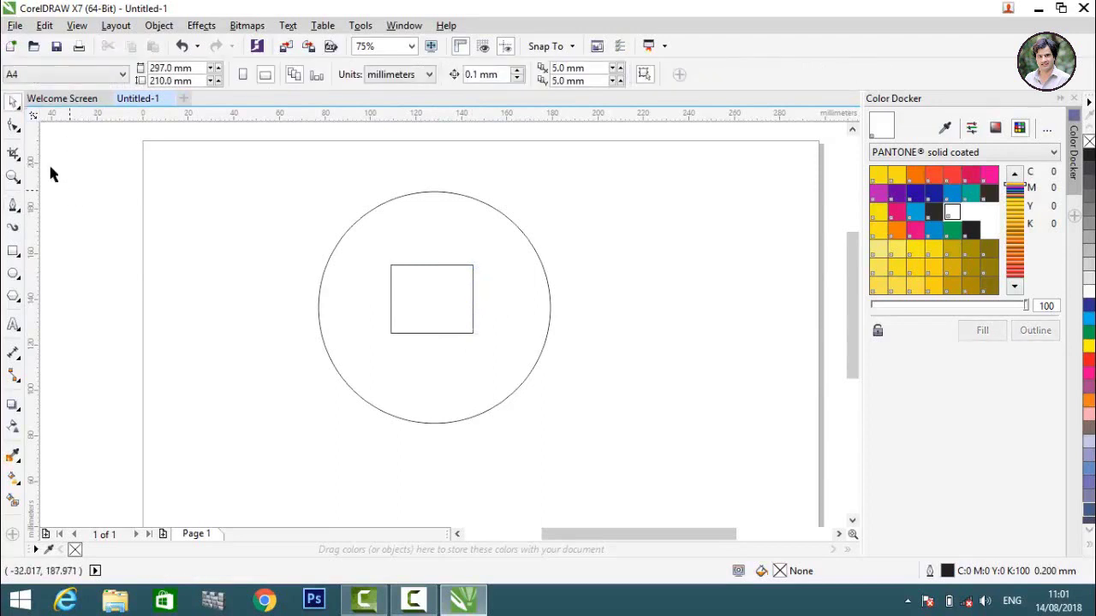
{"action": "left_click", "coordinate": [14, 207]}
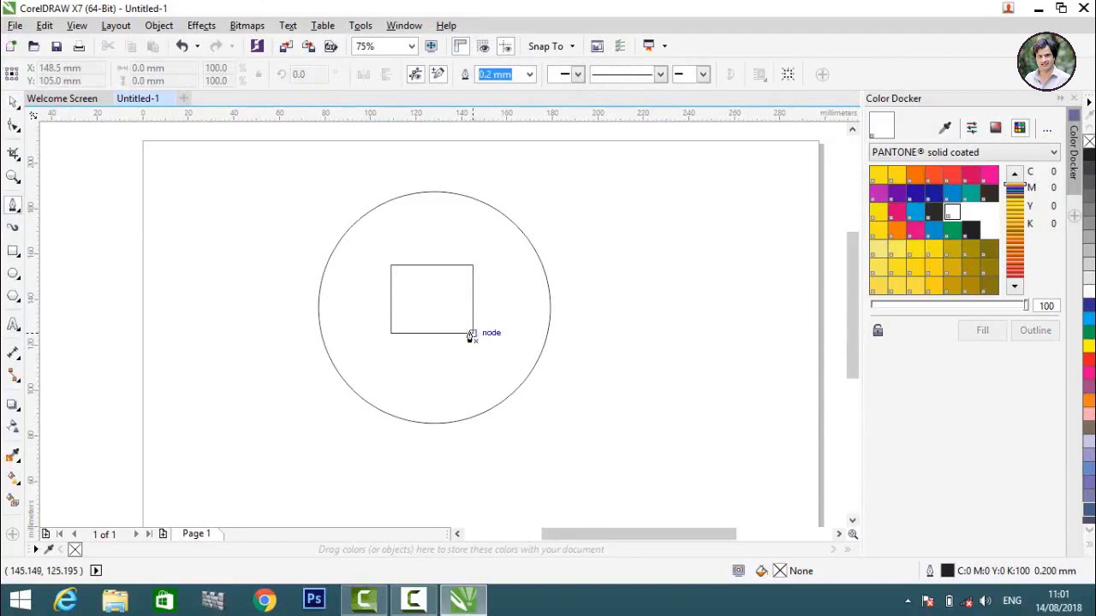
{"action": "left_click_drag", "start_coordinate": [472, 332], "coordinate": [493, 209]}
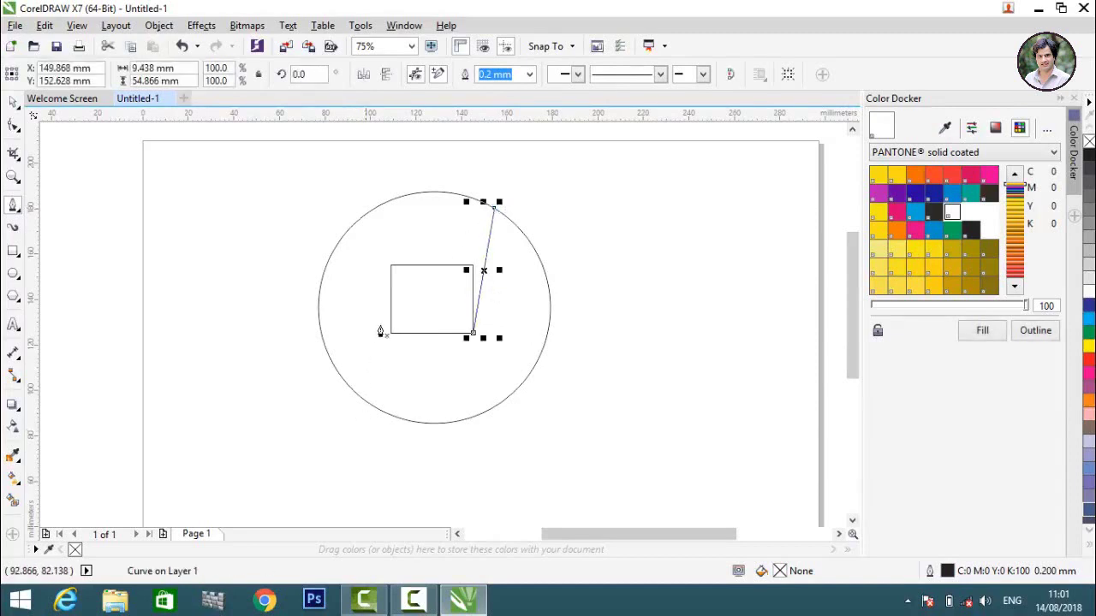
Draw a matching Pen line from the rectangle's lower-left corner to the circle's upper-left edge, about 9.5 mm across and 53.5 mm high.
{"action": "left_click_drag", "start_coordinate": [392, 334], "coordinate": [371, 221]}
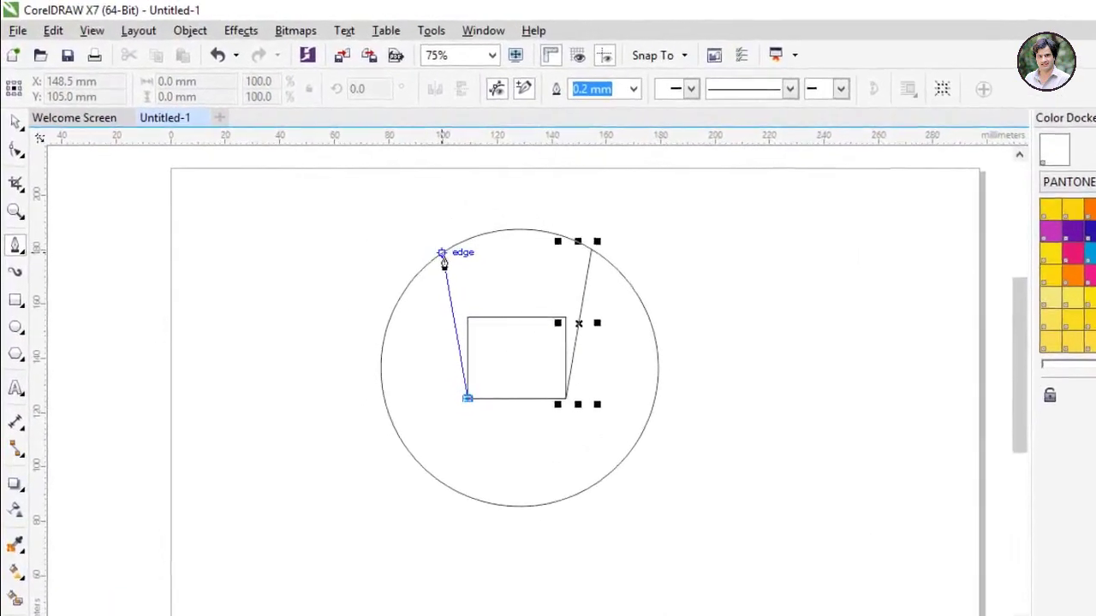
{"action": "left_click_drag", "start_coordinate": [443, 262], "coordinate": [443, 263]}
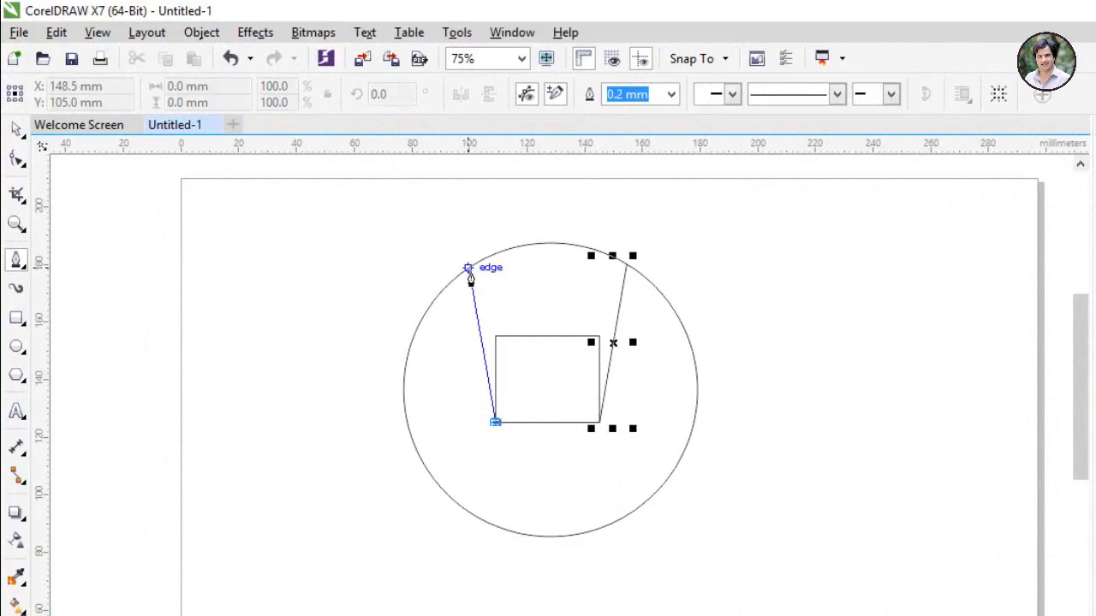
{"action": "left_click_drag", "start_coordinate": [470, 280], "coordinate": [471, 280]}
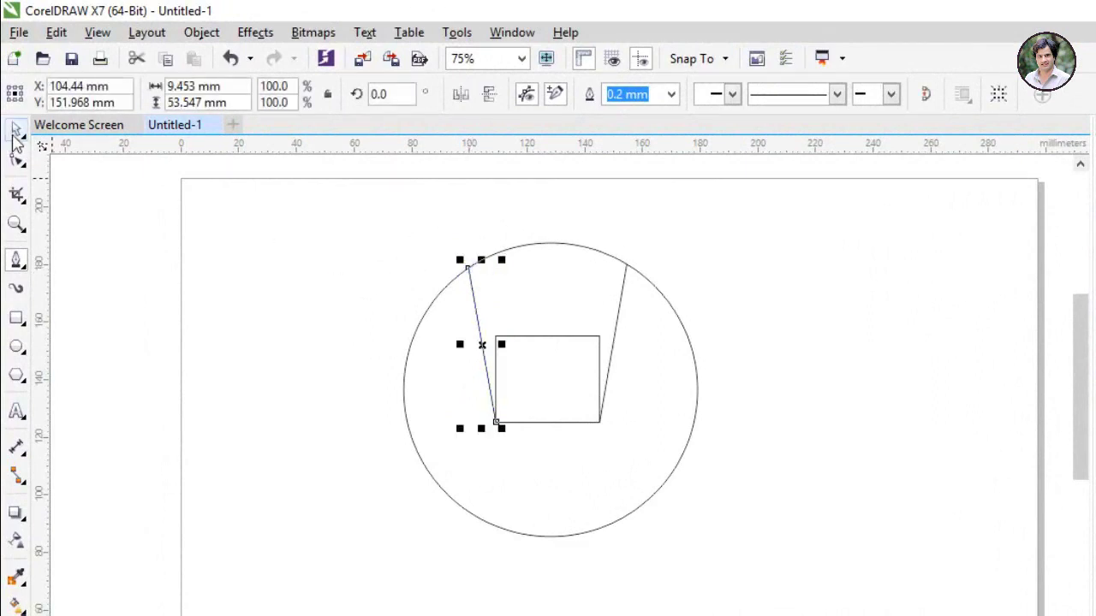
{"action": "left_click", "coordinate": [16, 130]}
{"action": "left_click", "coordinate": [465, 368]}
{"action": "left_click", "coordinate": [583, 398]}
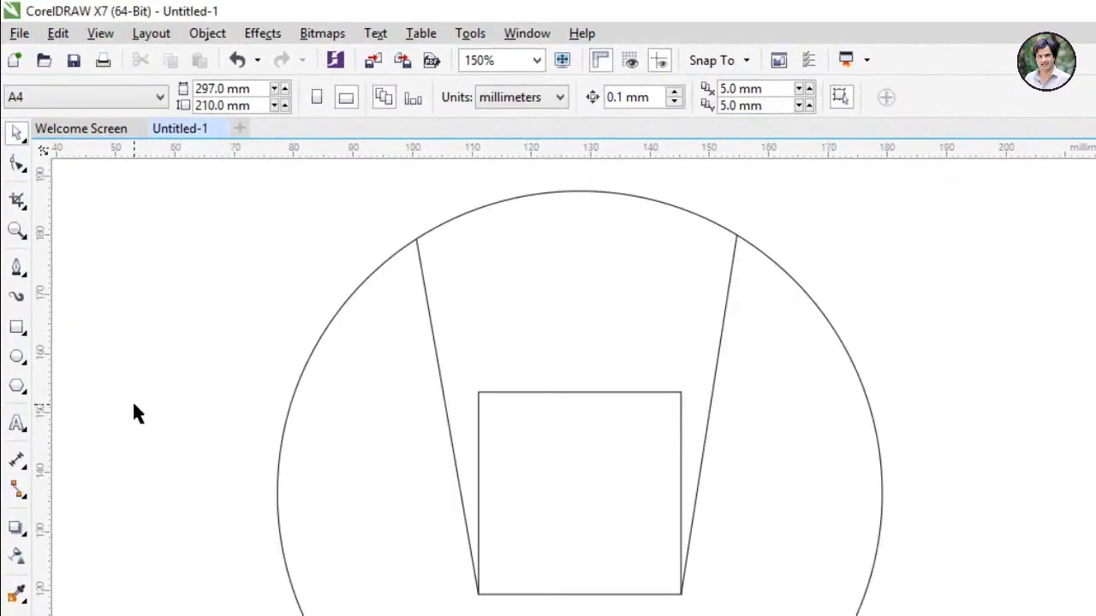
Try the Smart Fill tool on the area above the square between the two slanted lines, and undo the fill.
{"action": "scroll", "coordinate": [132, 399], "scroll_direction": "down", "scroll_amount": 2}
{"action": "scroll", "coordinate": [180, 403], "scroll_direction": "up", "scroll_amount": 2}
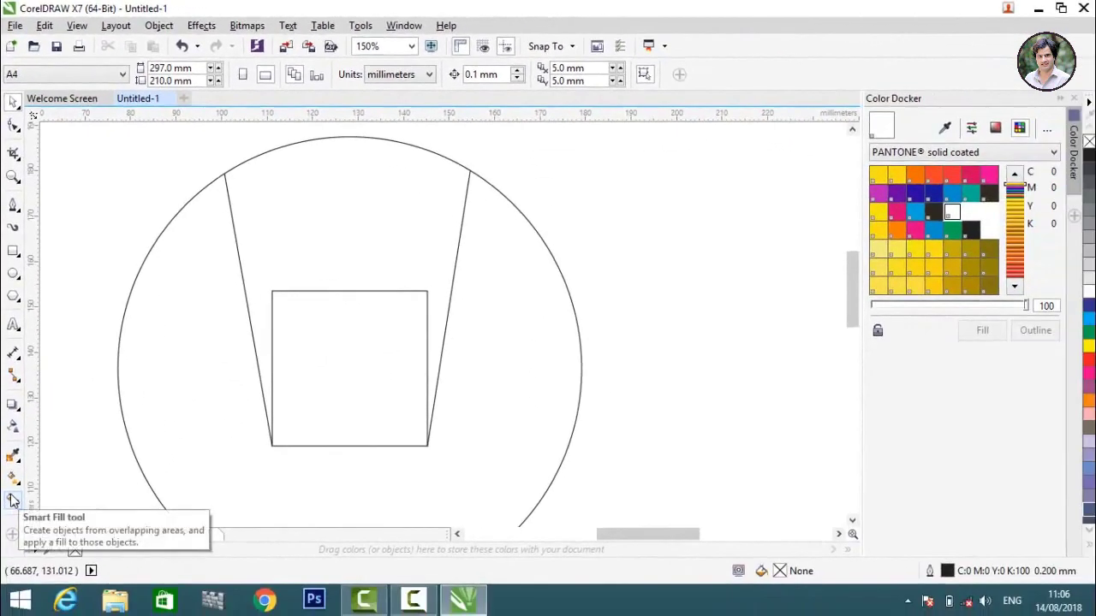
{"action": "left_click", "coordinate": [12, 501]}
{"action": "left_click", "coordinate": [359, 254]}
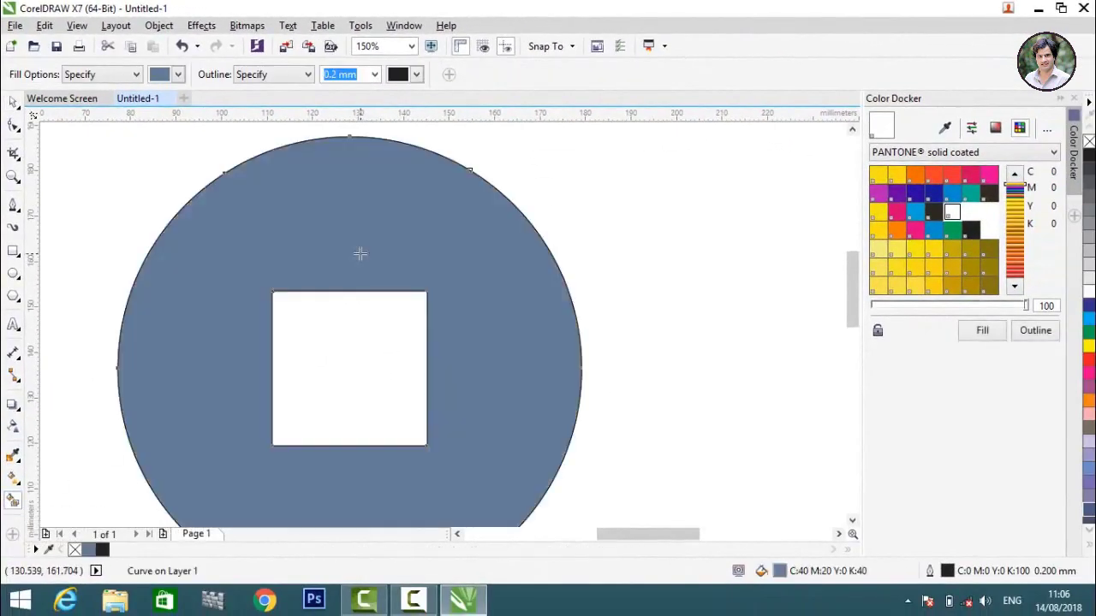
{"action": "key", "text": "ctrl+z"}
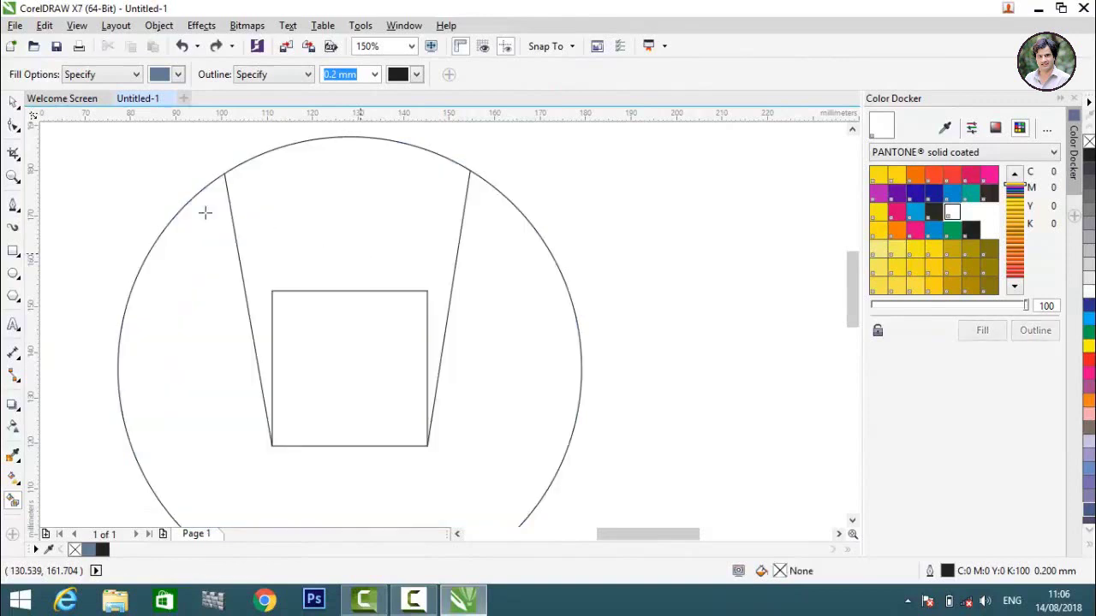
Extend the upper end of the left slanted line so that it fully meets the circle's outline.
{"action": "left_click", "coordinate": [15, 103]}
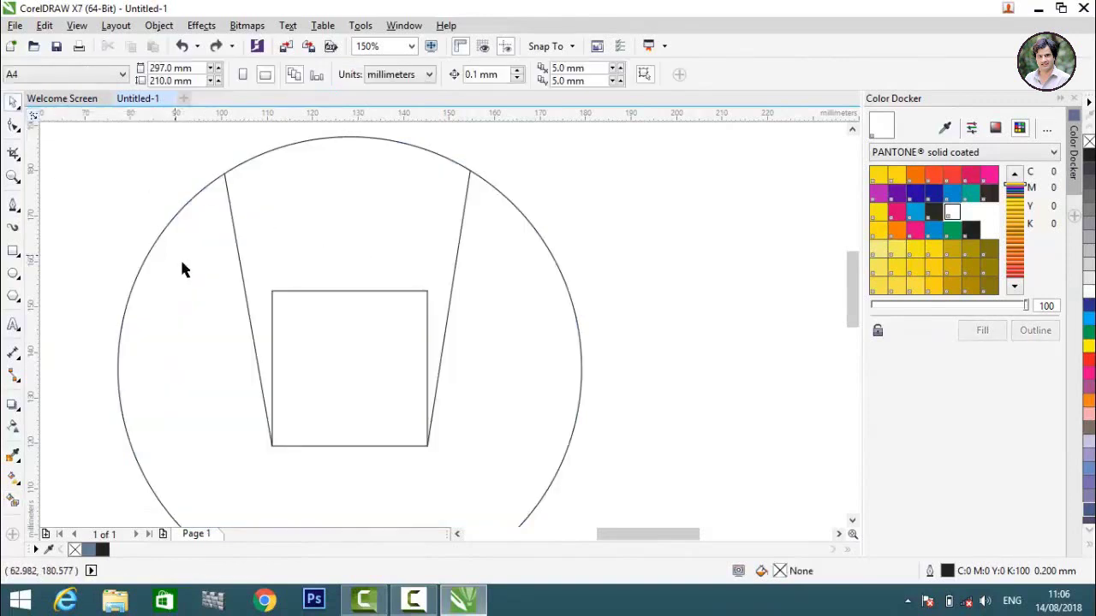
{"action": "scroll", "coordinate": [224, 177], "scroll_direction": "up", "scroll_amount": 5}
{"action": "scroll", "coordinate": [355, 240], "scroll_direction": "down", "scroll_amount": 2}
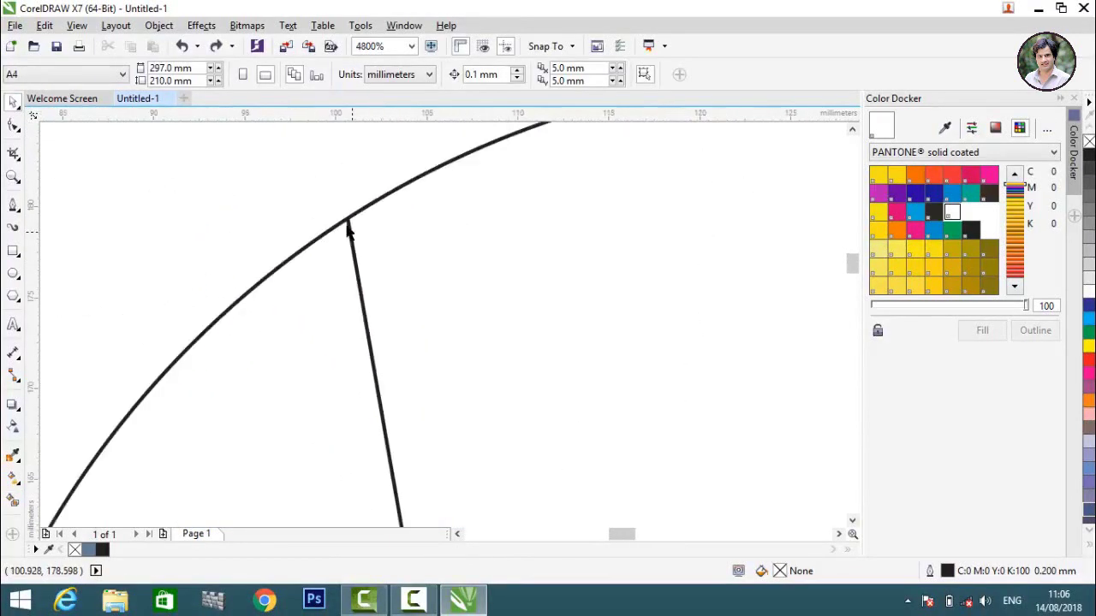
{"action": "scroll", "coordinate": [409, 379], "scroll_direction": "up", "scroll_amount": 2}
{"action": "left_click", "coordinate": [412, 467]}
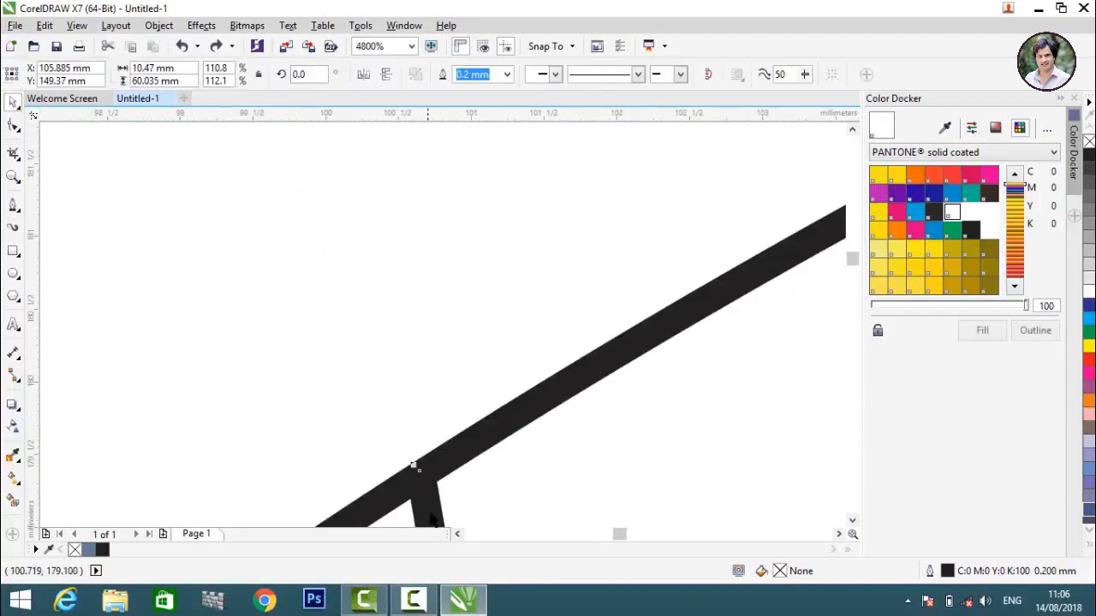
{"action": "left_click_drag", "start_coordinate": [409, 462], "coordinate": [407, 446]}
{"action": "scroll", "coordinate": [350, 397], "scroll_direction": "down", "scroll_amount": 5}
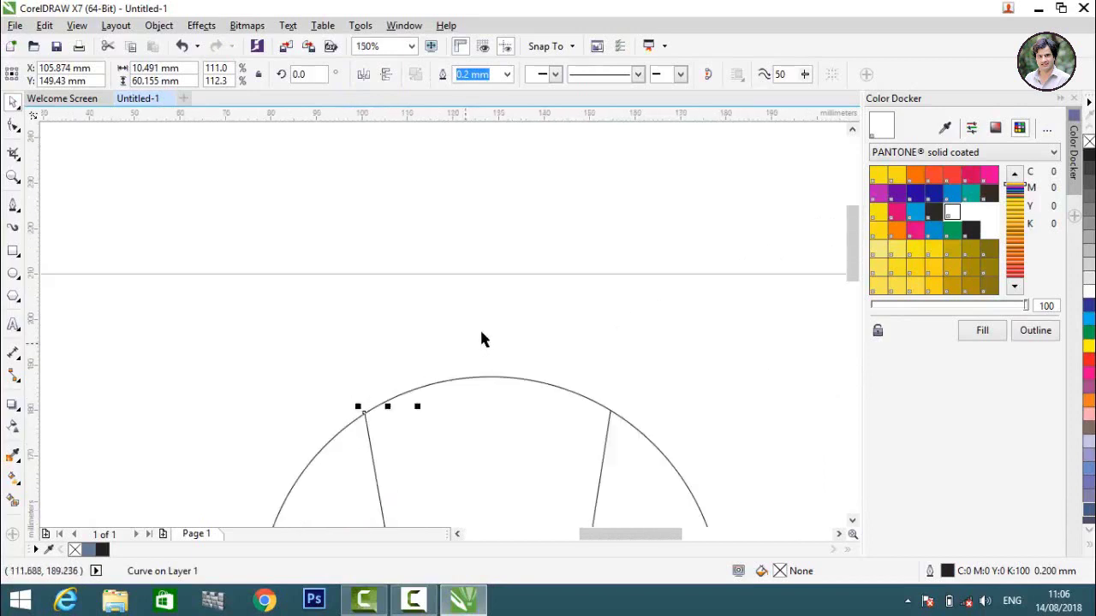
Extend the upper end of the right slanted line so that it fully crosses the circle's outline.
{"action": "scroll", "coordinate": [549, 387], "scroll_direction": "up", "scroll_amount": 3}
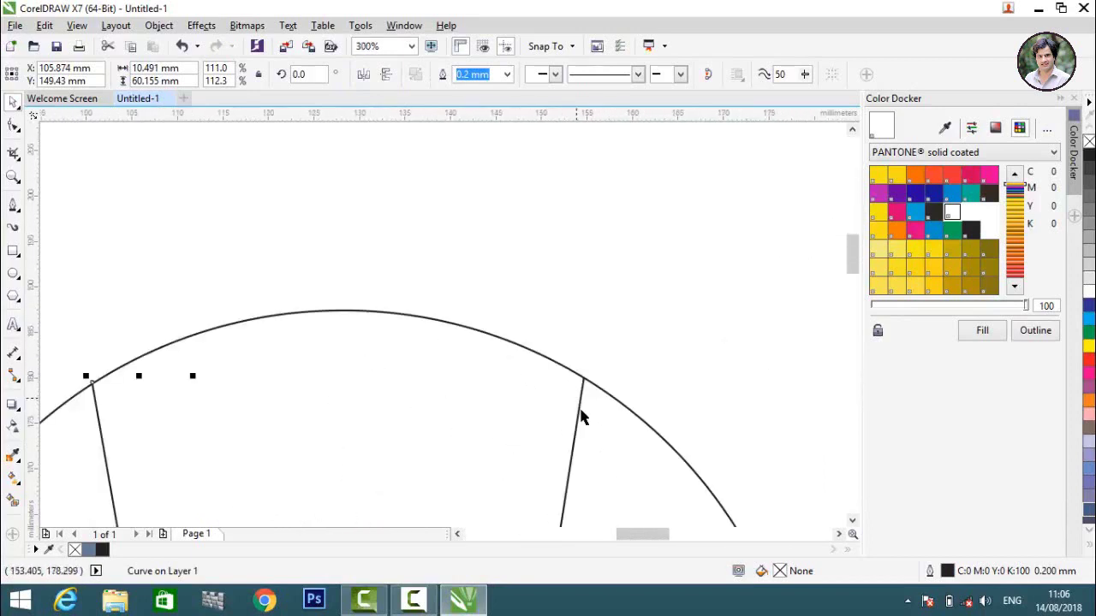
{"action": "left_click", "coordinate": [577, 419]}
{"action": "scroll", "coordinate": [582, 379], "scroll_direction": "up", "scroll_amount": 5}
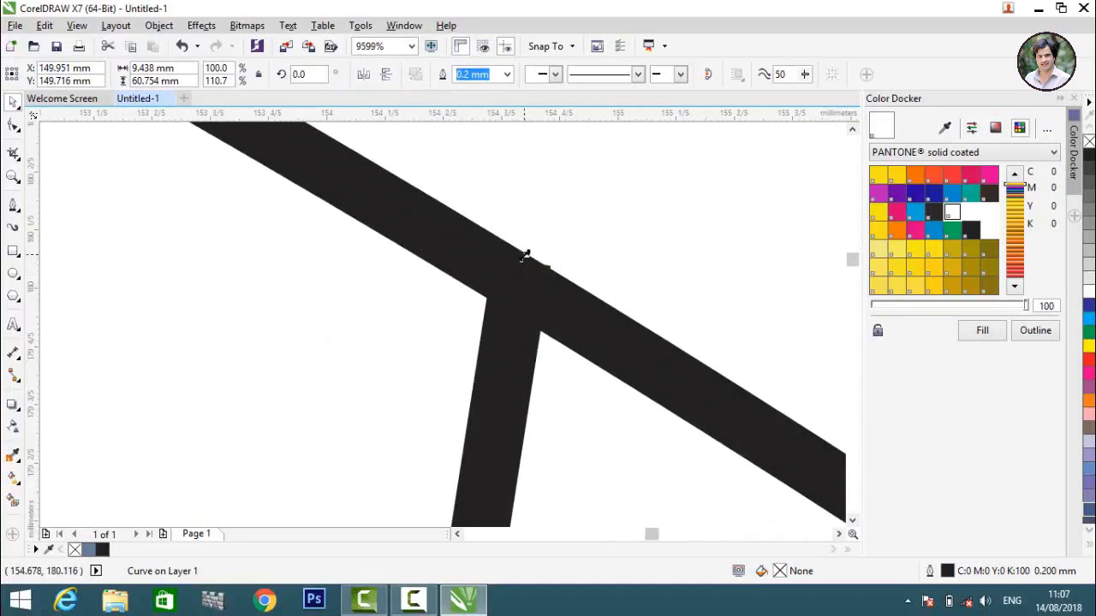
{"action": "scroll", "coordinate": [523, 257], "scroll_direction": "down", "scroll_amount": 1}
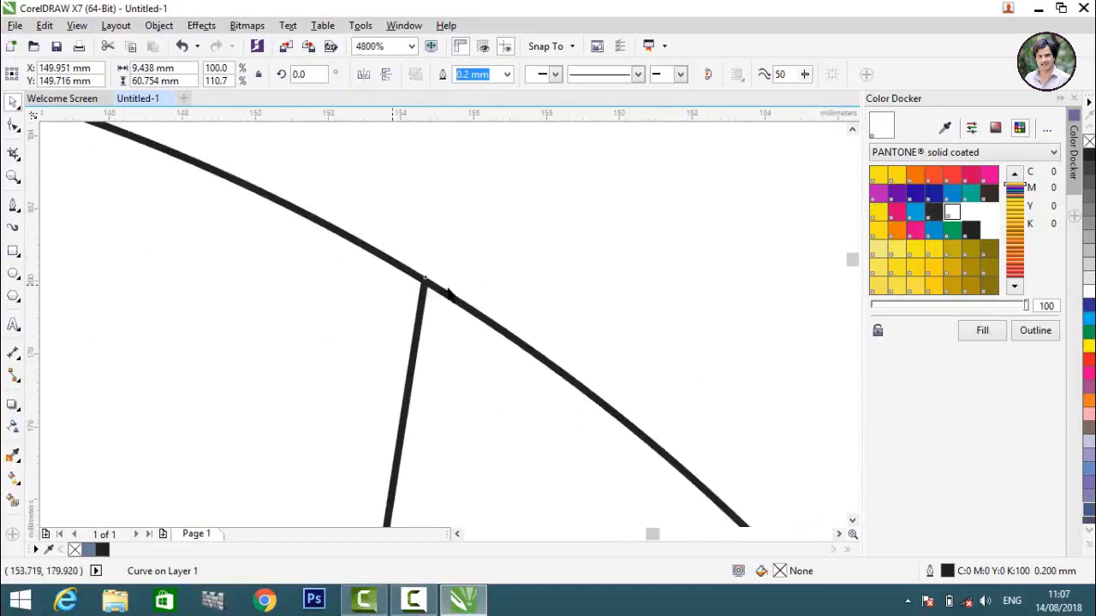
{"action": "scroll", "coordinate": [249, 275], "scroll_direction": "up", "scroll_amount": 2}
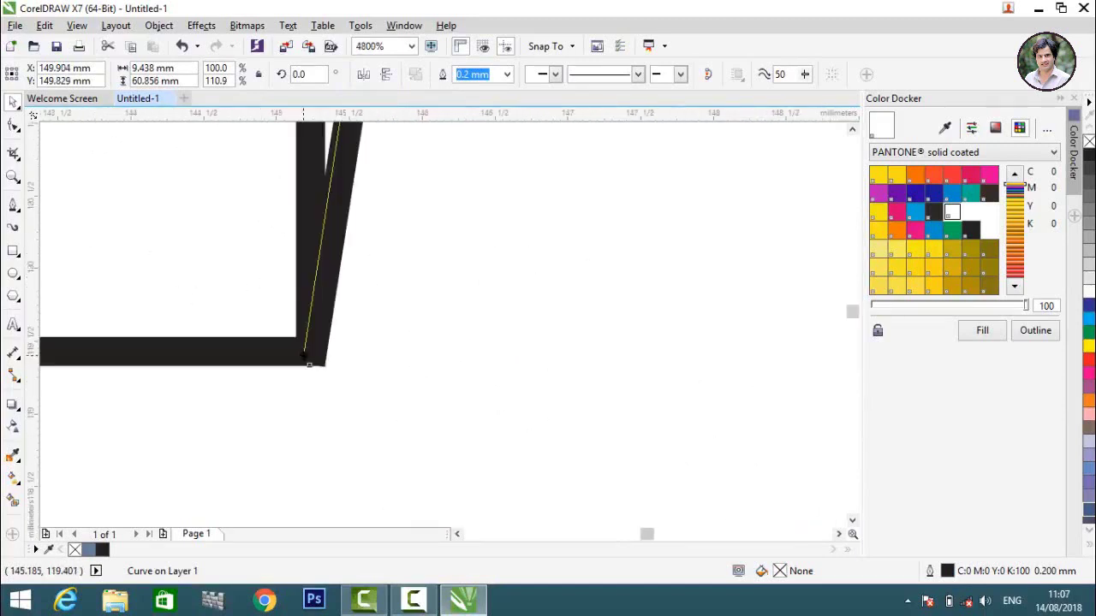
Stretch the lower end of the right slanted line onto the square's lower-right corner and clear the selection.
{"action": "left_click", "coordinate": [306, 353]}
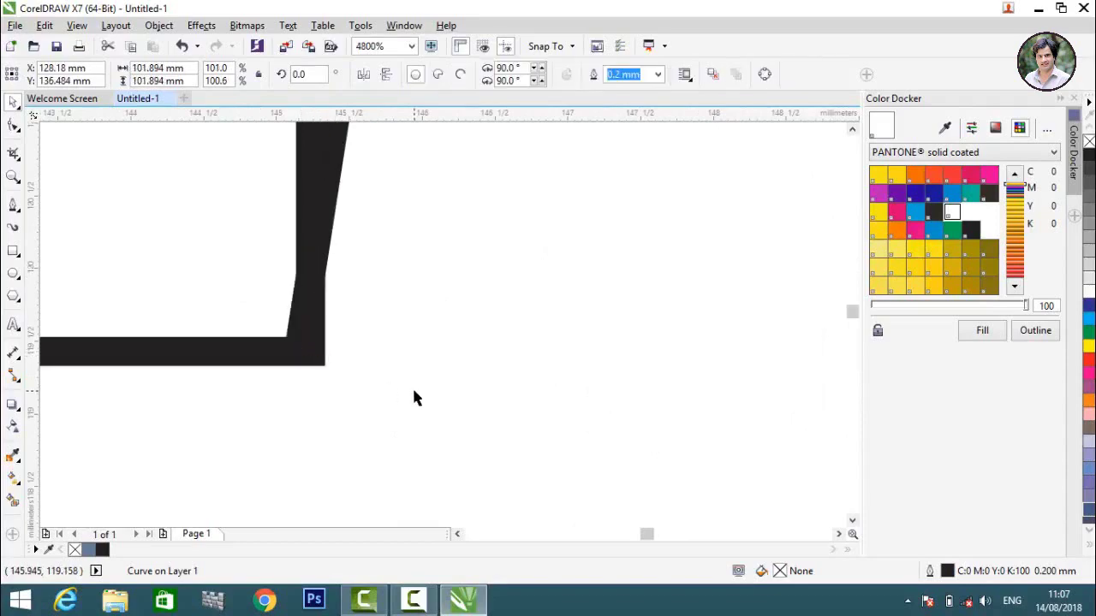
{"action": "scroll", "coordinate": [435, 409], "scroll_direction": "down", "scroll_amount": 1}
{"action": "scroll", "coordinate": [435, 409], "scroll_direction": "down", "scroll_amount": 6}
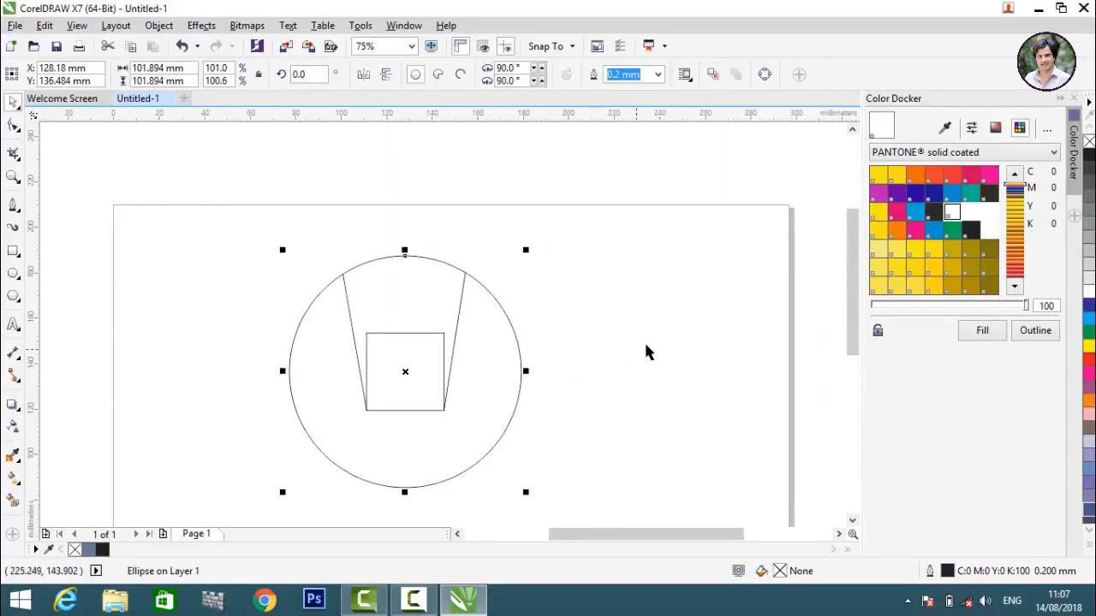
{"action": "left_click", "coordinate": [646, 352]}
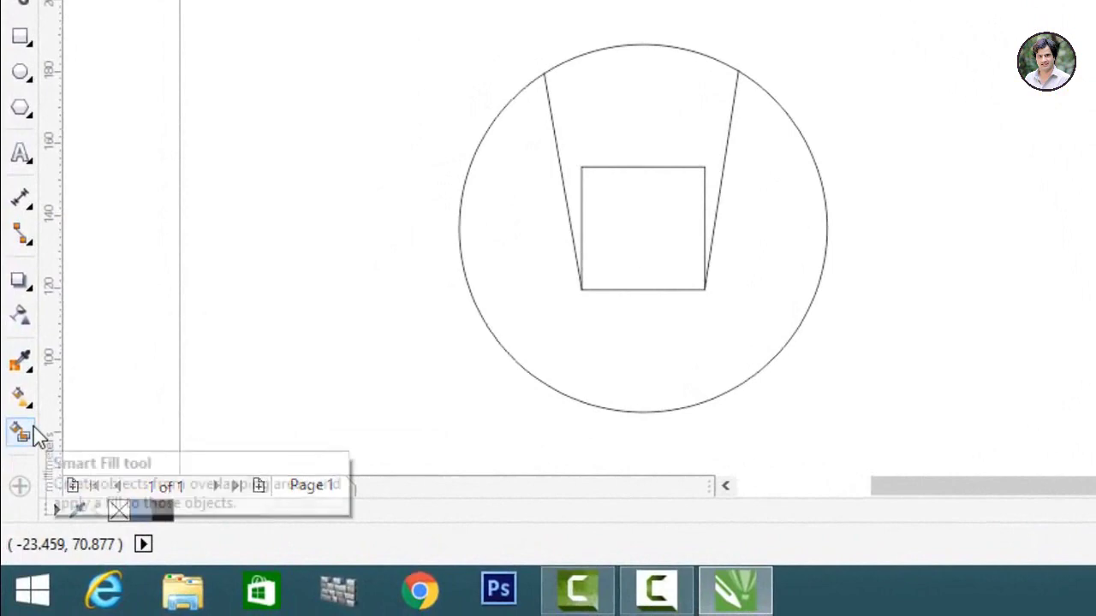
Smart-fill both the area between the slanted lines above the square and the square itself with blue-grey C:40 M:20 Y:0 K:40.
{"action": "left_click", "coordinate": [32, 433]}
{"action": "left_click", "coordinate": [602, 116]}
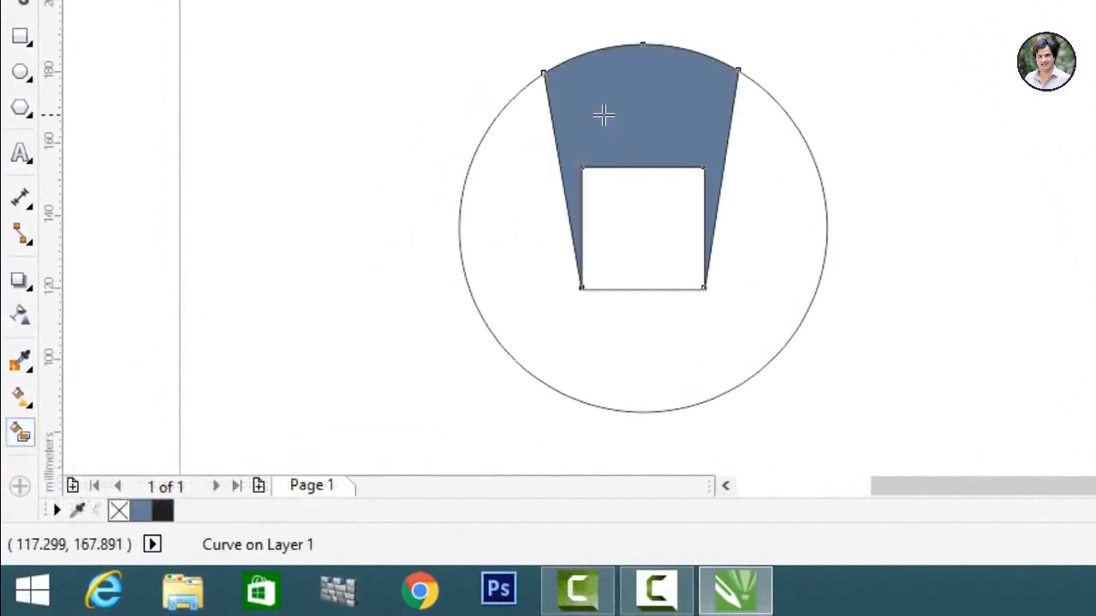
{"action": "left_click", "coordinate": [630, 211]}
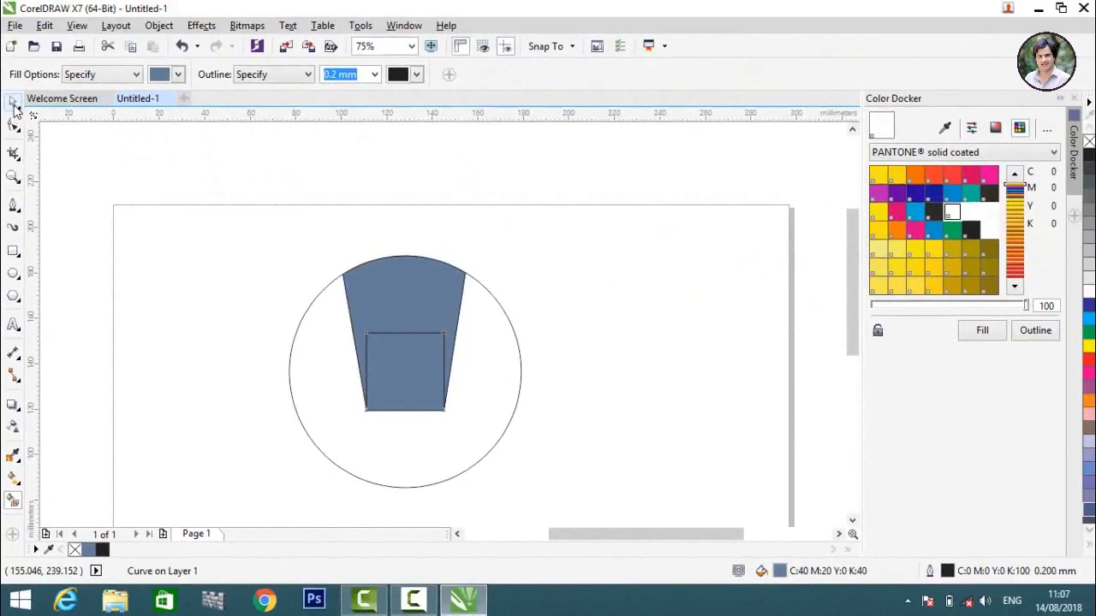
Weld the blue-grey square and the blue-grey area above it into a single shape and clear the selection.
{"action": "left_click", "coordinate": [13, 105]}
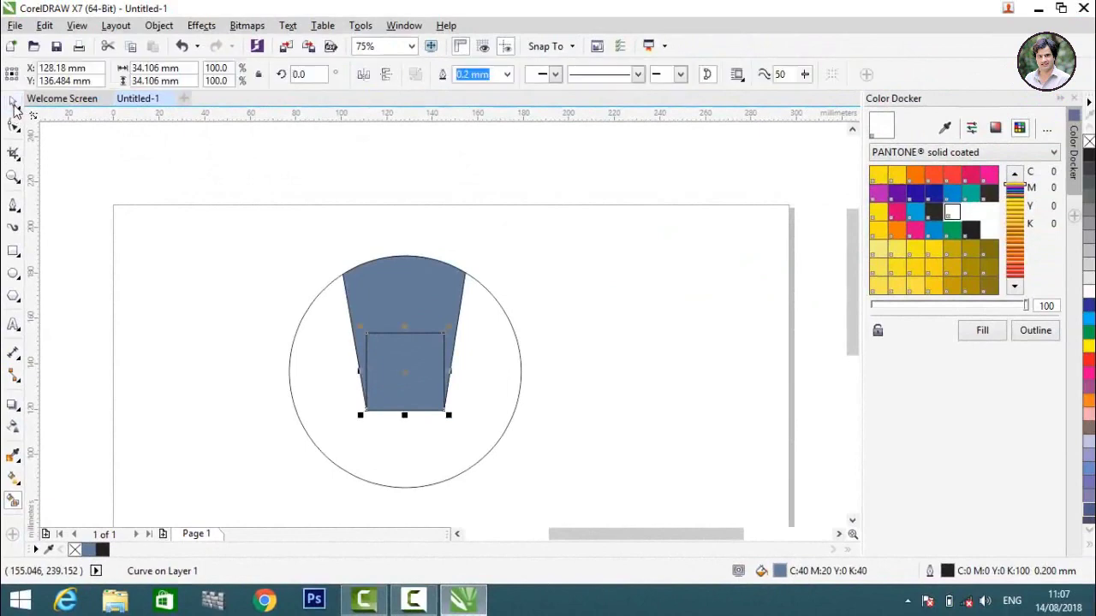
{"action": "key", "text": "Escape"}
{"action": "left_click", "coordinate": [404, 402]}
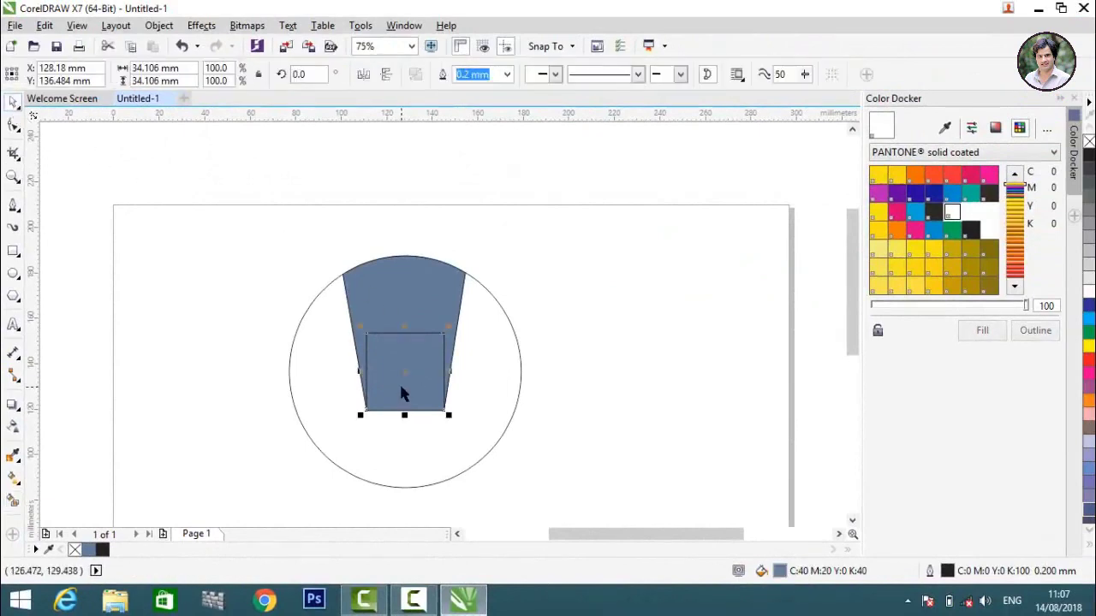
{"action": "left_click", "coordinate": [405, 321], "text": "shift"}
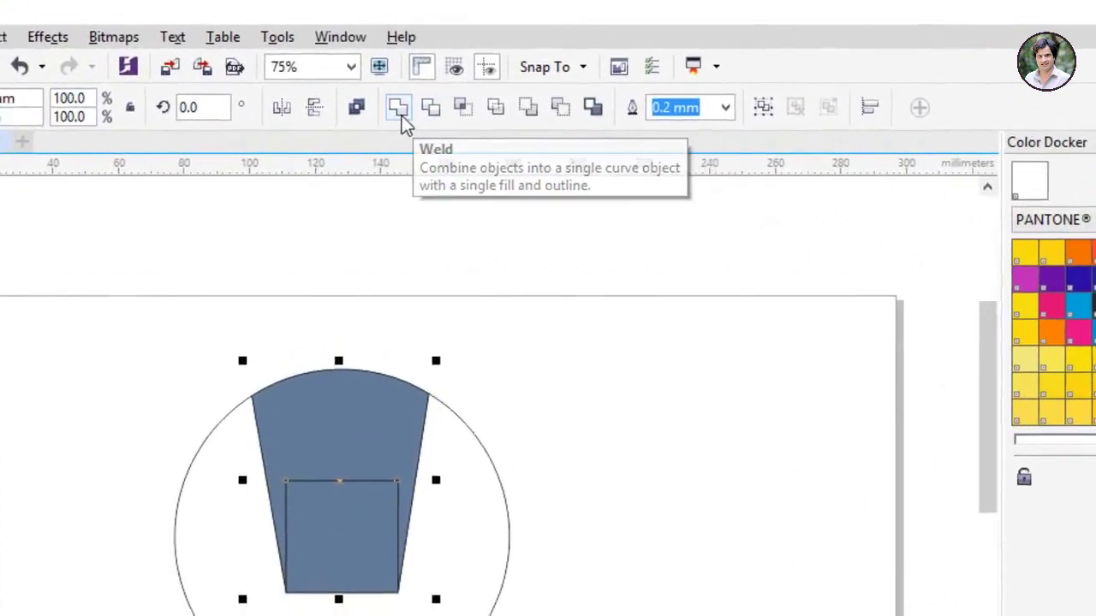
{"action": "left_click", "coordinate": [401, 120]}
{"action": "left_click", "coordinate": [30, 432]}
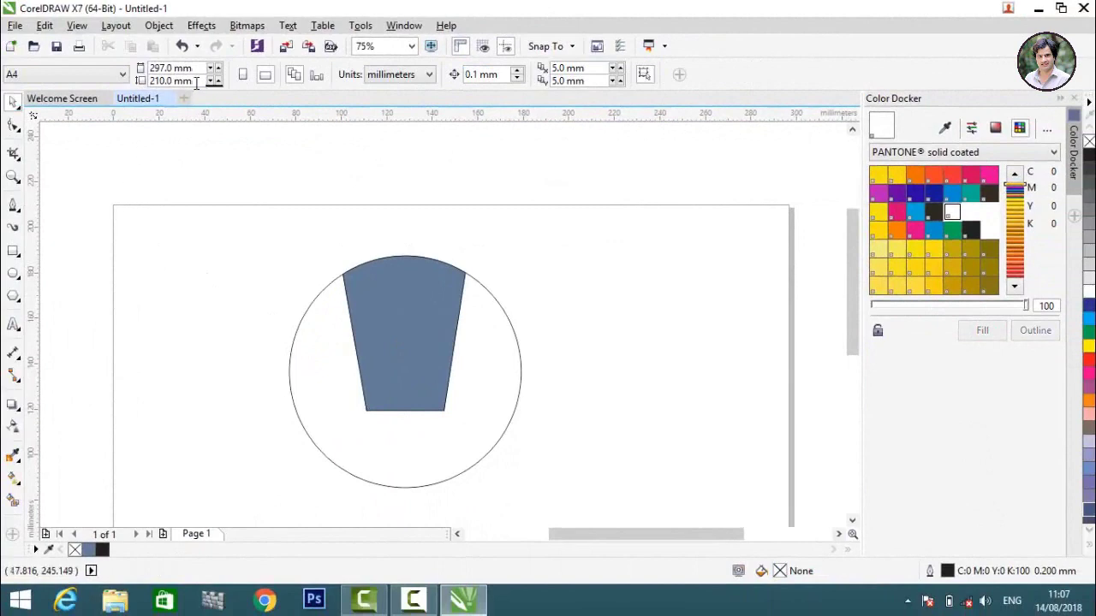
Intersect the welded blue-grey shape with the circle and clear the selection.
{"action": "left_click", "coordinate": [398, 315]}
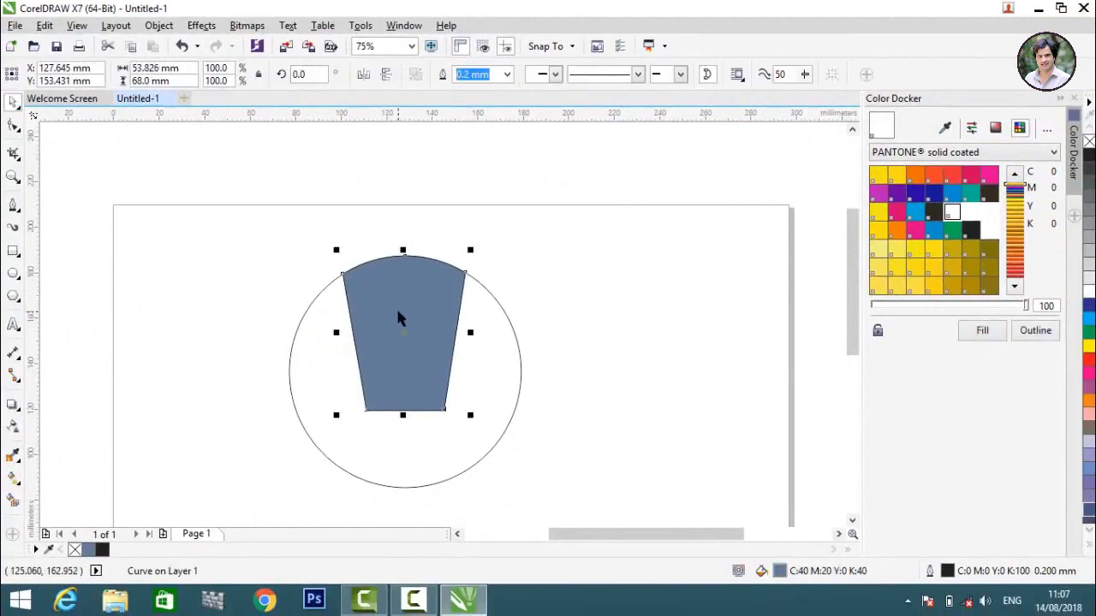
{"action": "left_click", "coordinate": [511, 355], "text": "shift"}
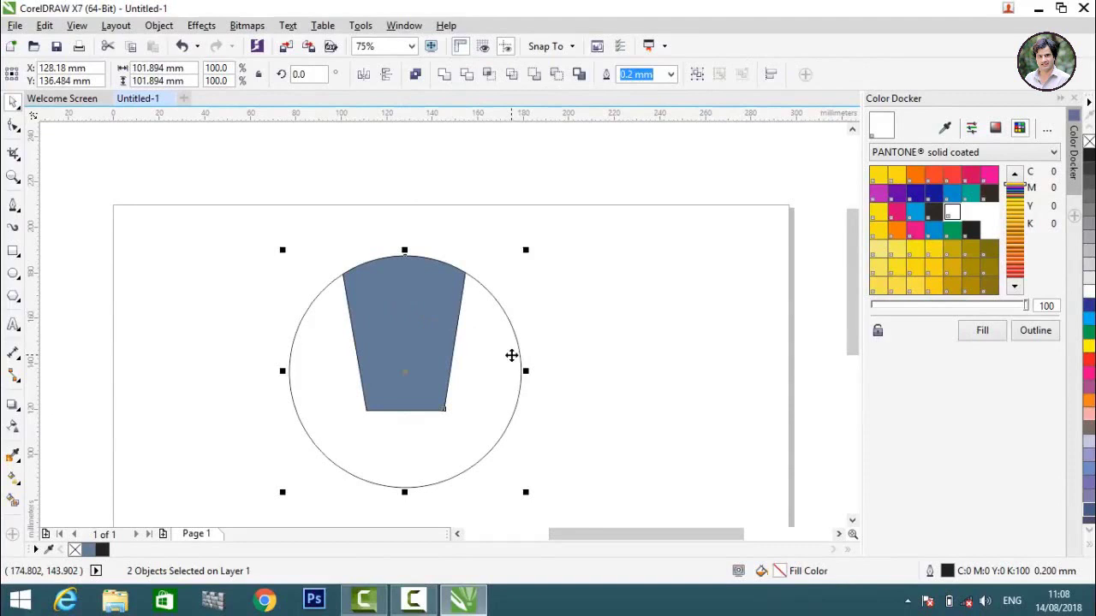
{"action": "left_click", "coordinate": [487, 75]}
{"action": "left_click", "coordinate": [582, 474]}
Move the blue-grey shape off the circle to check what lies beneath it, and undo the move.
{"action": "left_click_drag", "start_coordinate": [360, 338], "coordinate": [494, 274]}
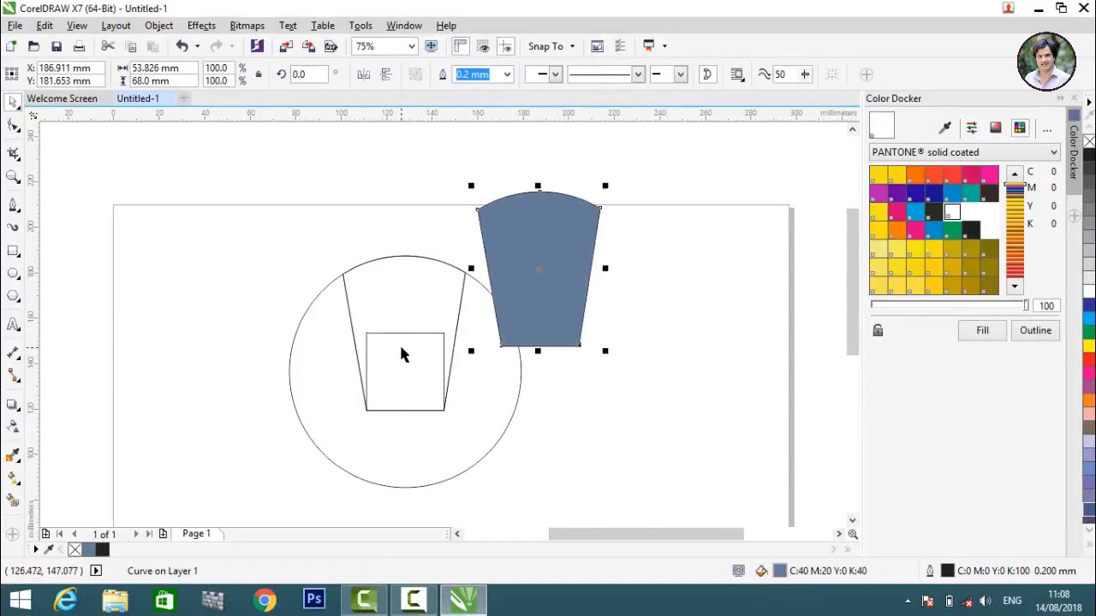
{"action": "key", "text": "ctrl+z"}
{"action": "left_click", "coordinate": [573, 324]}
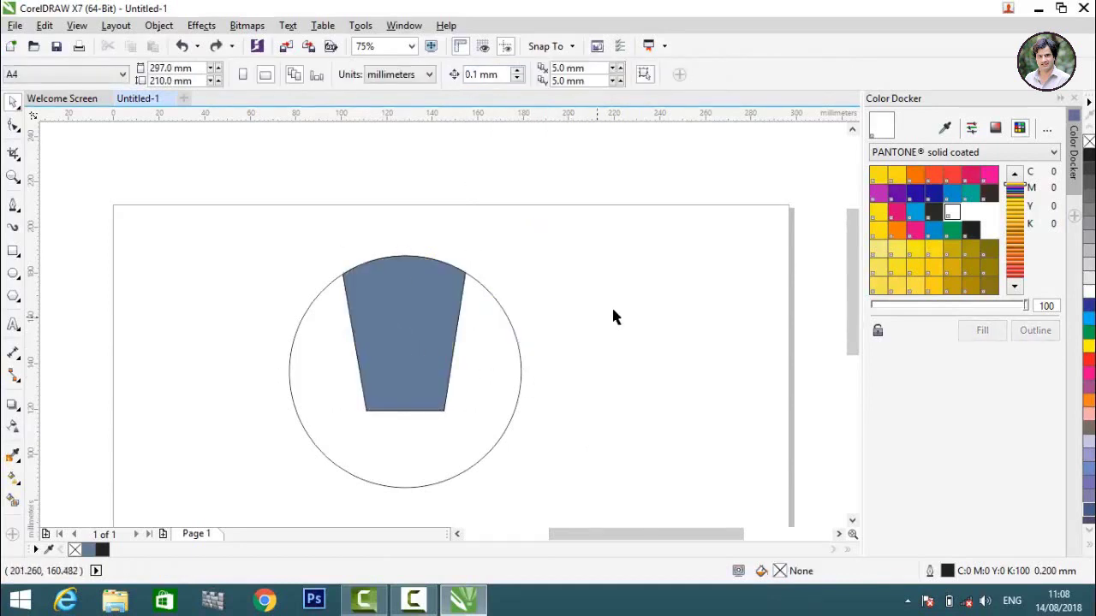
{"action": "left_click", "coordinate": [419, 312]}
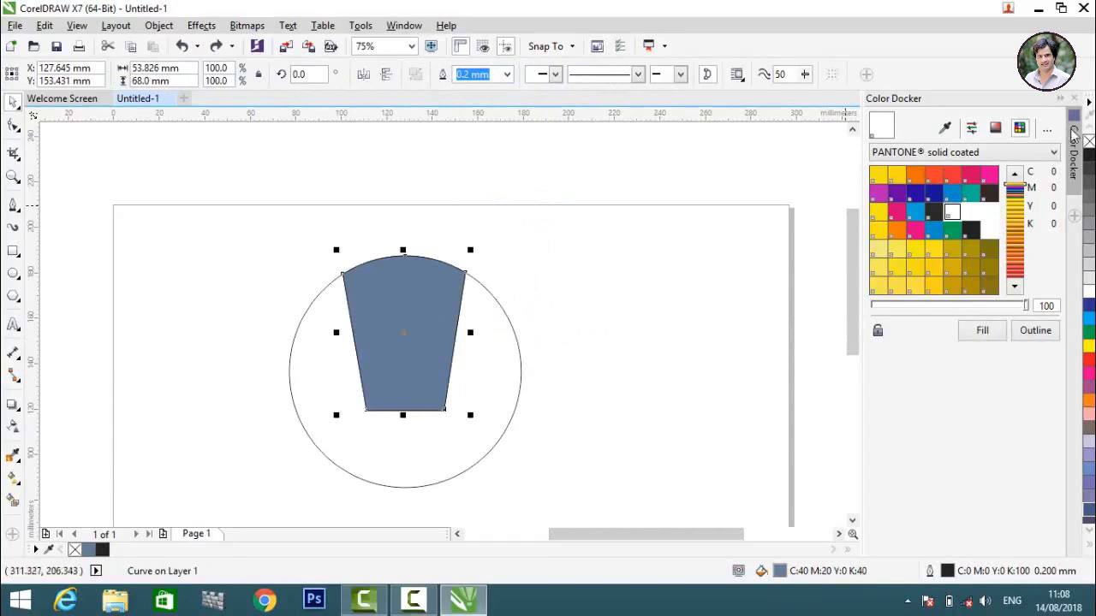
{"action": "key", "text": "Escape"}
{"action": "left_click", "coordinate": [494, 329]}
{"action": "key", "text": "Escape"}
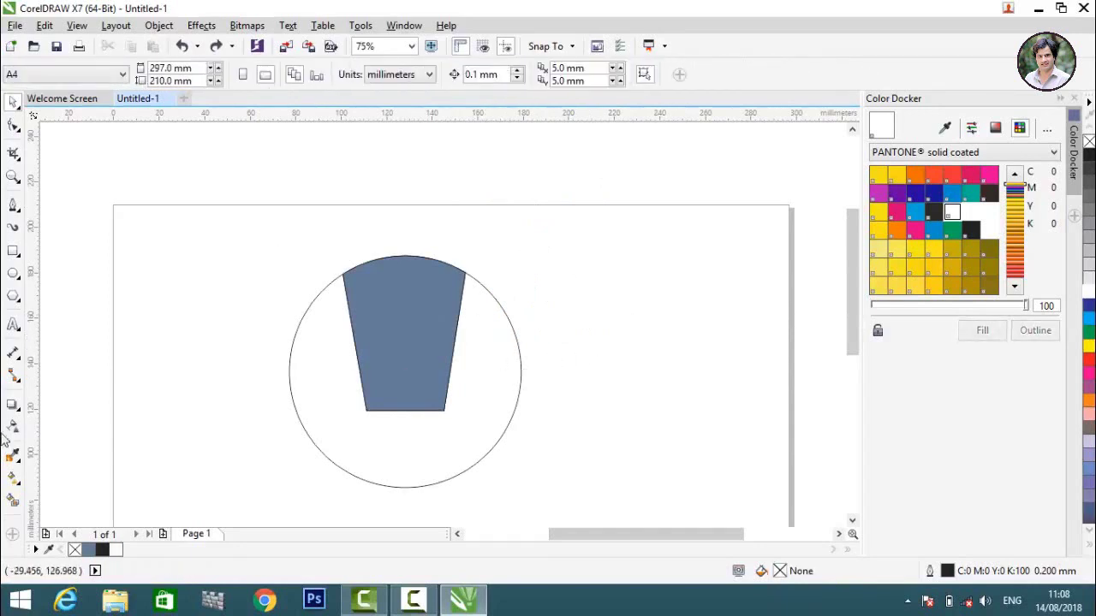
Smart-fill the rest of the circle around the blue-grey shape, recolor it PANTONE Warm Red C and clear the selection.
{"action": "left_click", "coordinate": [12, 504]}
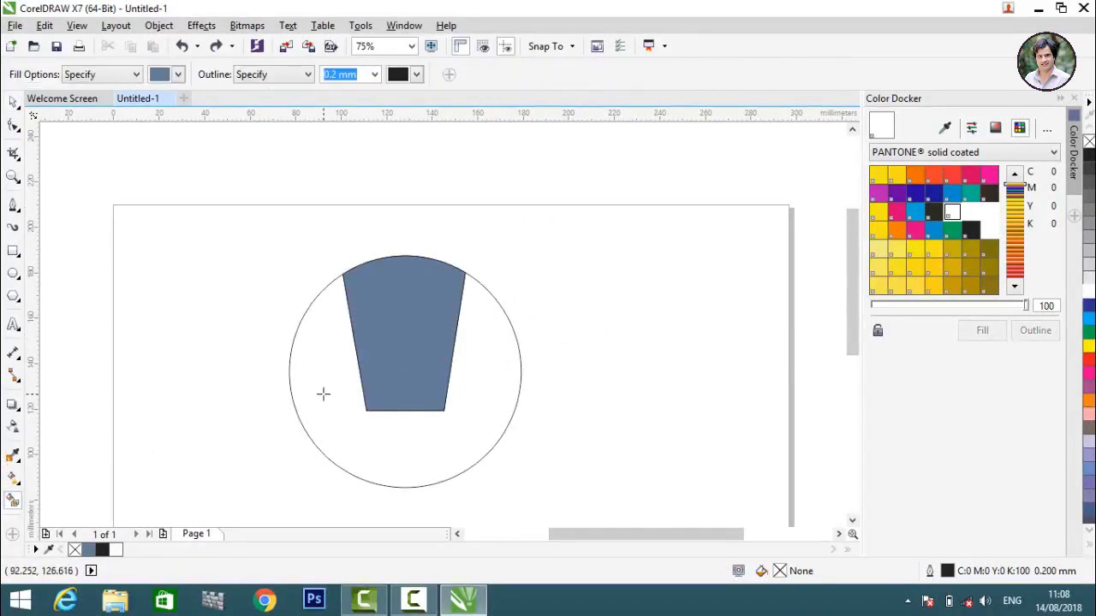
{"action": "left_click", "coordinate": [323, 394]}
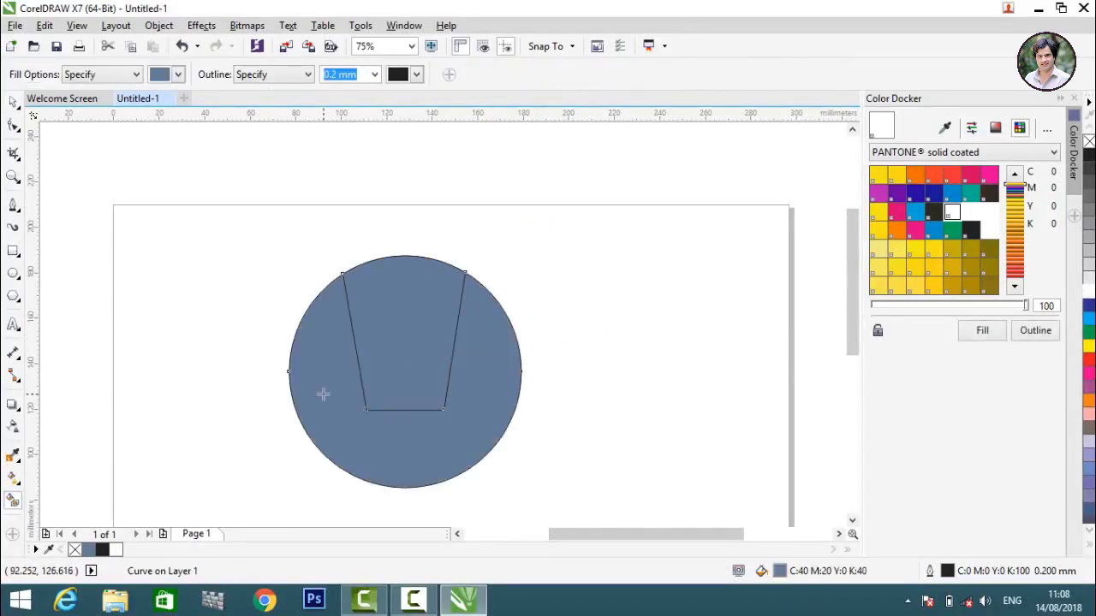
{"action": "left_click", "coordinate": [933, 175]}
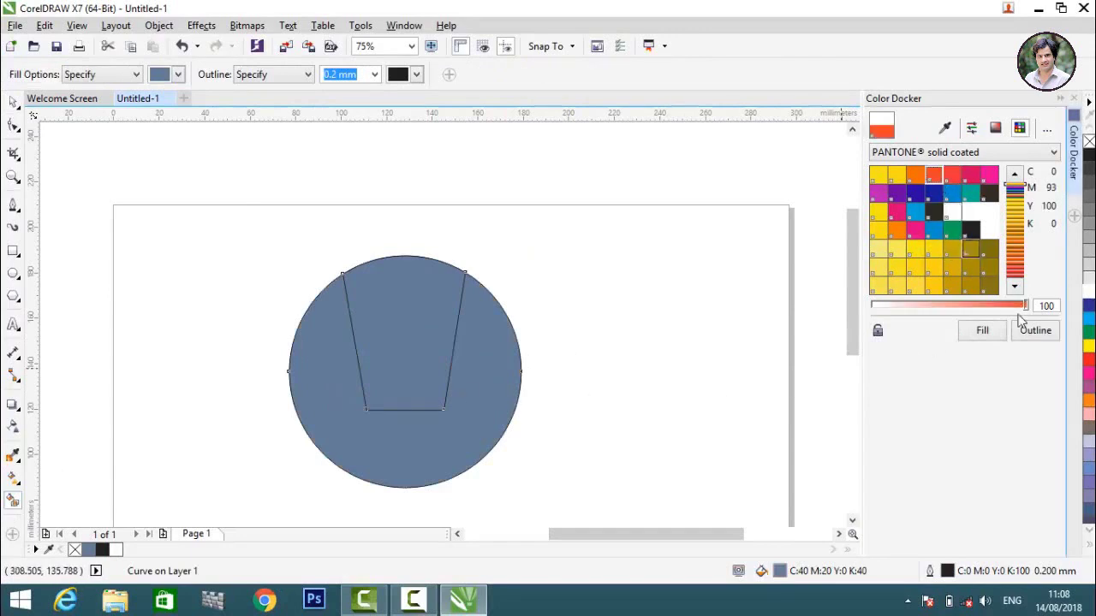
{"action": "left_click", "coordinate": [988, 332]}
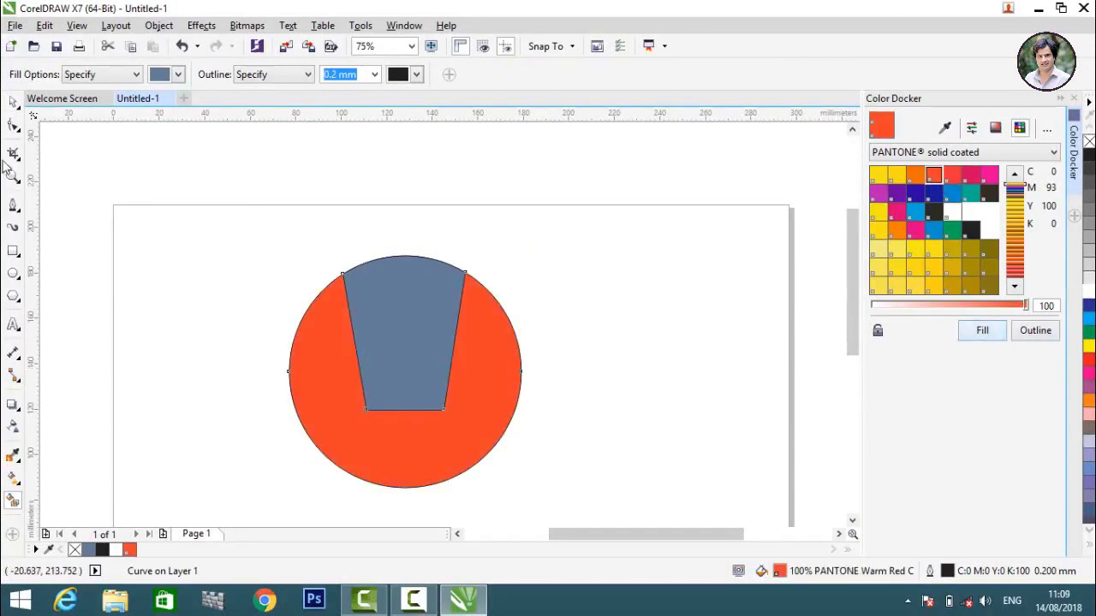
{"action": "left_click", "coordinate": [13, 103]}
{"action": "left_click", "coordinate": [241, 282]}
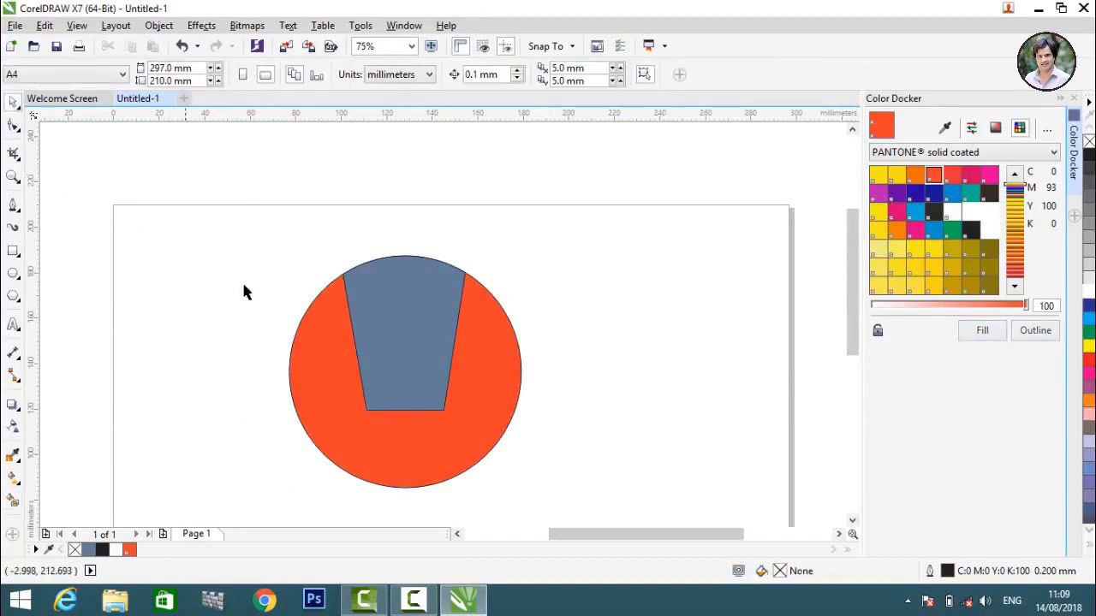
Recolor the blue-grey shape white (C:0 M:0 Y:0 K:0) and clear the selection.
{"action": "left_click", "coordinate": [389, 311]}
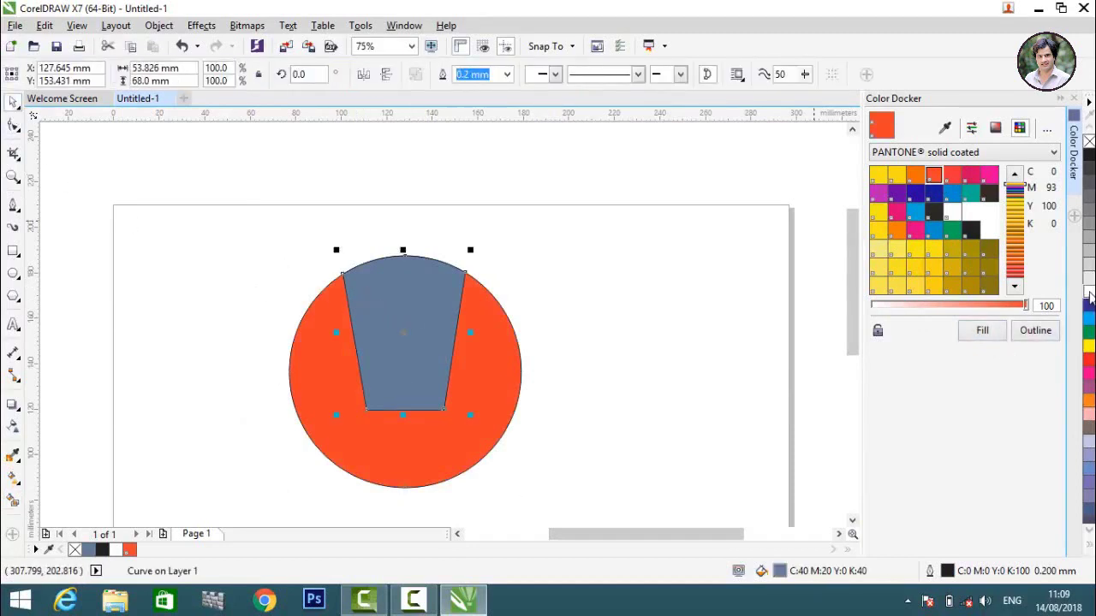
{"action": "left_click", "coordinate": [1089, 295]}
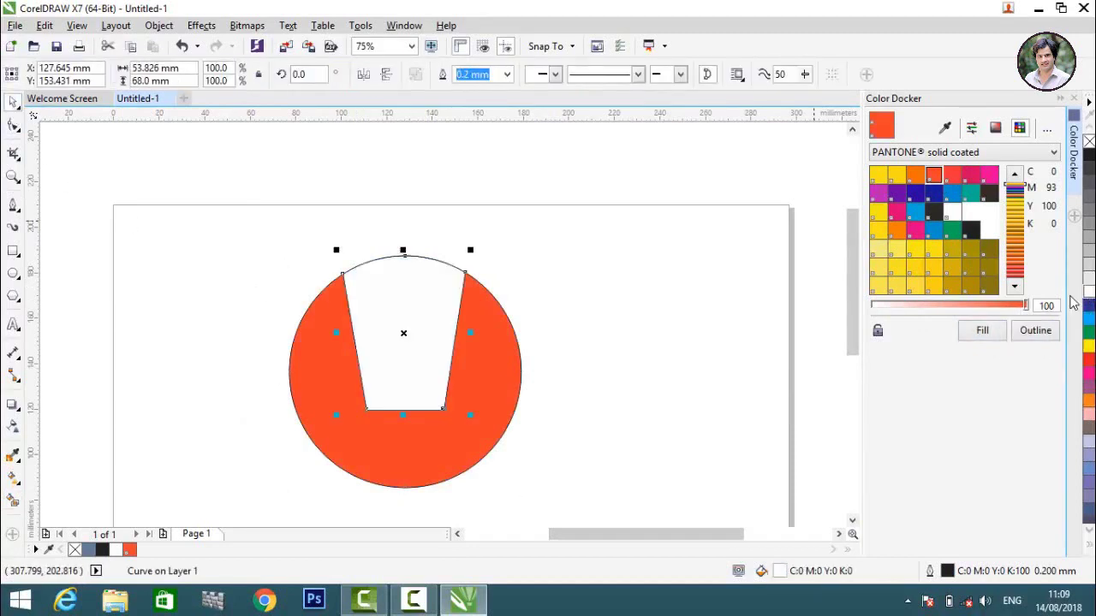
{"action": "left_click", "coordinate": [627, 300]}
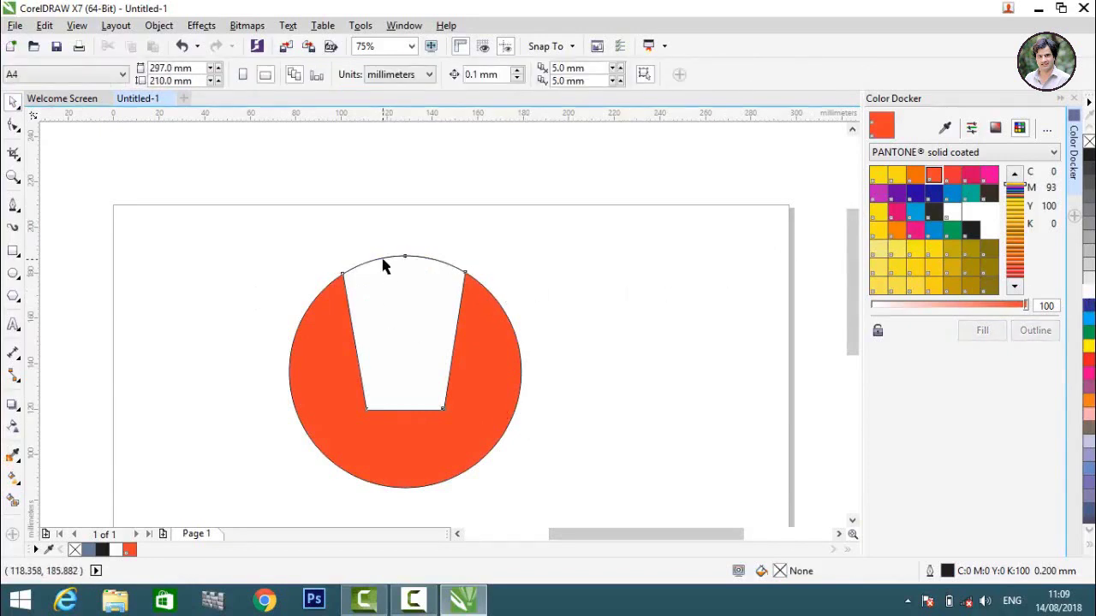
Move the white shape slightly out of the circle and undo the move.
{"action": "left_click_drag", "start_coordinate": [383, 266], "coordinate": [368, 248]}
{"action": "key", "text": "ctrl+z"}
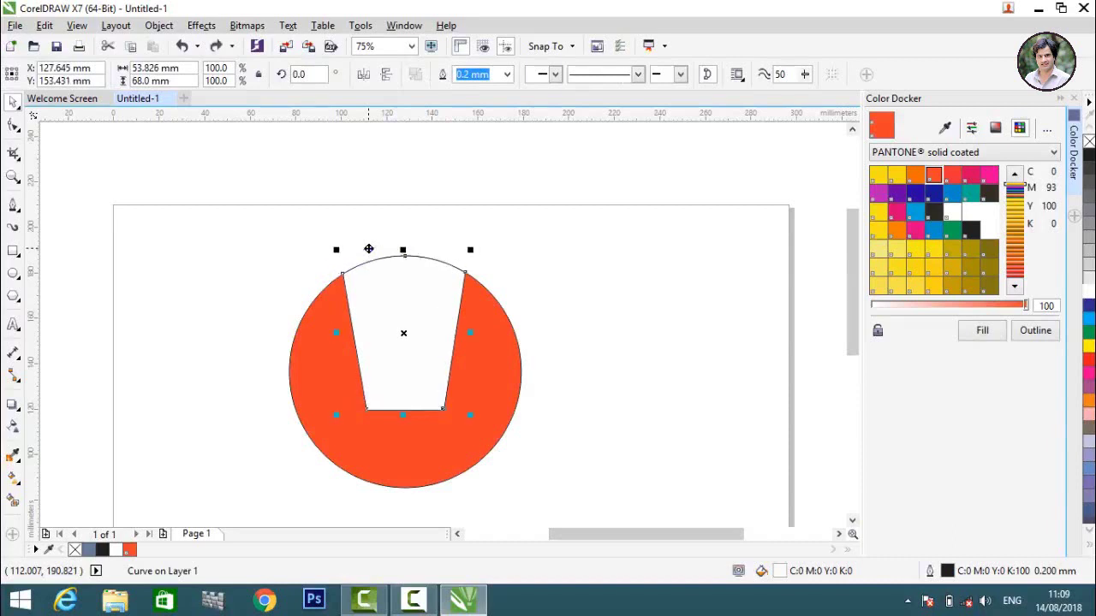
{"action": "left_click", "coordinate": [734, 353]}
{"action": "left_click", "coordinate": [494, 411]}
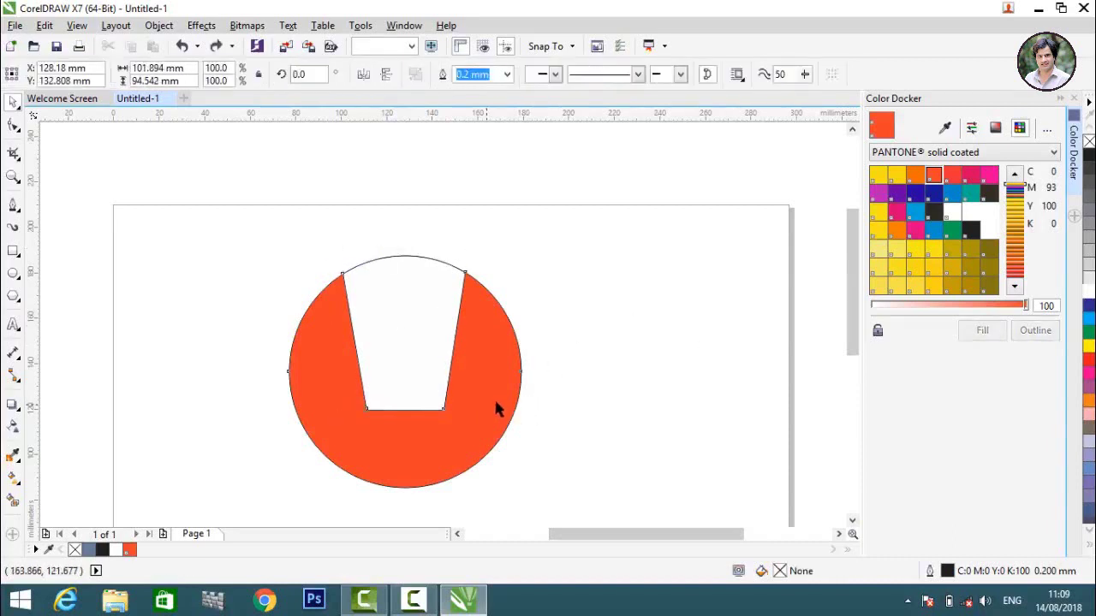
Place a copy of the white shape beside the circle, near the page's upper-right corner.
{"action": "left_click", "coordinate": [394, 332]}
{"action": "left_click_drag", "start_coordinate": [393, 332], "coordinate": [599, 321]}
{"action": "left_click", "coordinate": [694, 311]}
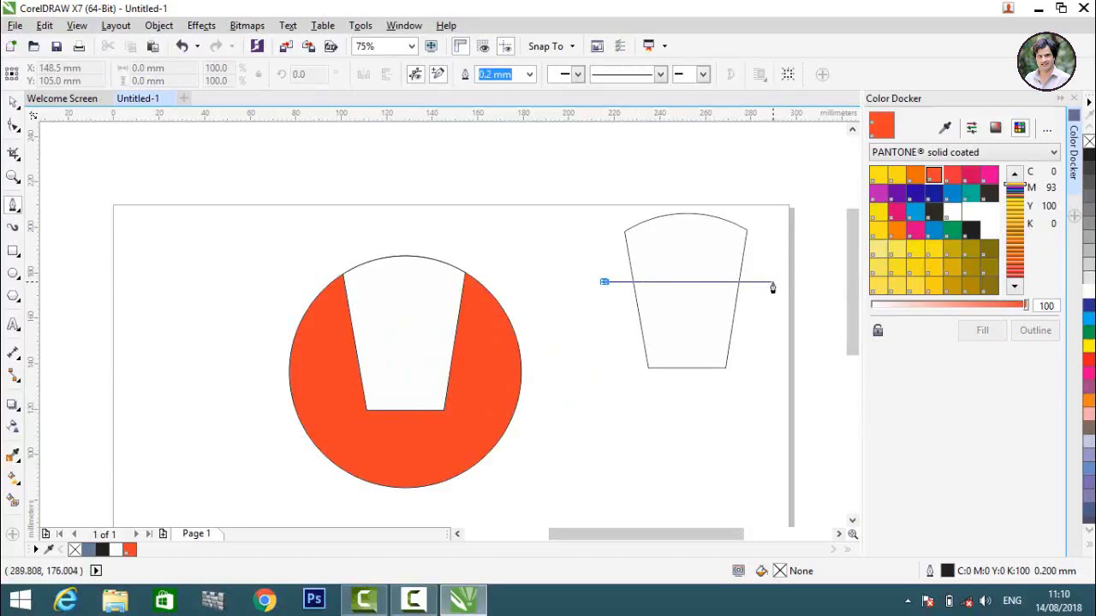
Draw a horizontal line about 74 mm long across the copied white shape with the Pen tool and clear the selection.
{"action": "left_click", "coordinate": [772, 284]}
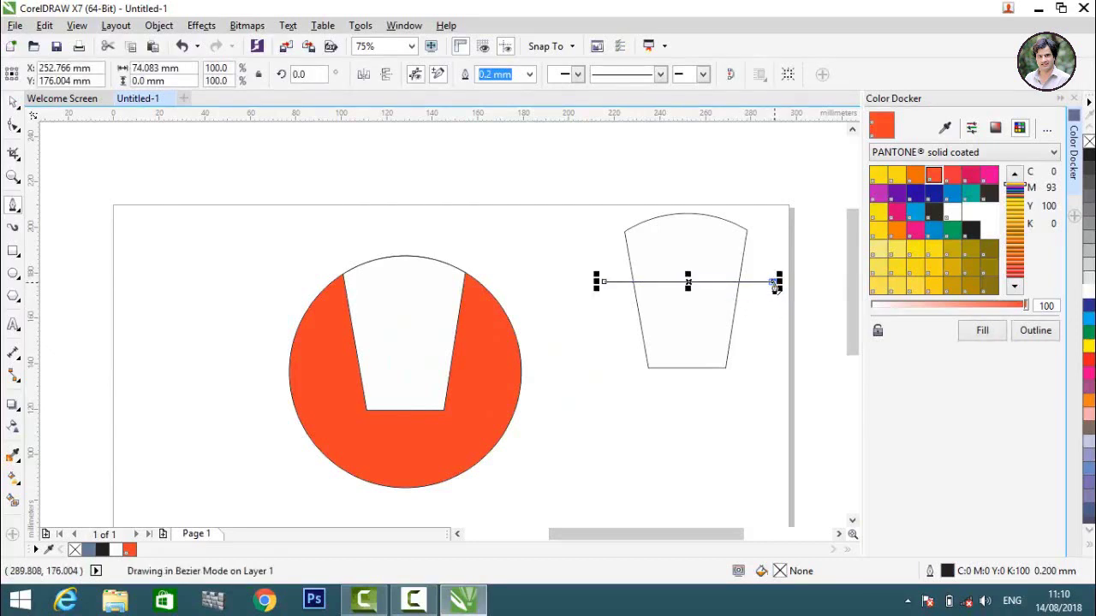
{"action": "left_click", "coordinate": [13, 103]}
{"action": "left_click", "coordinate": [67, 214]}
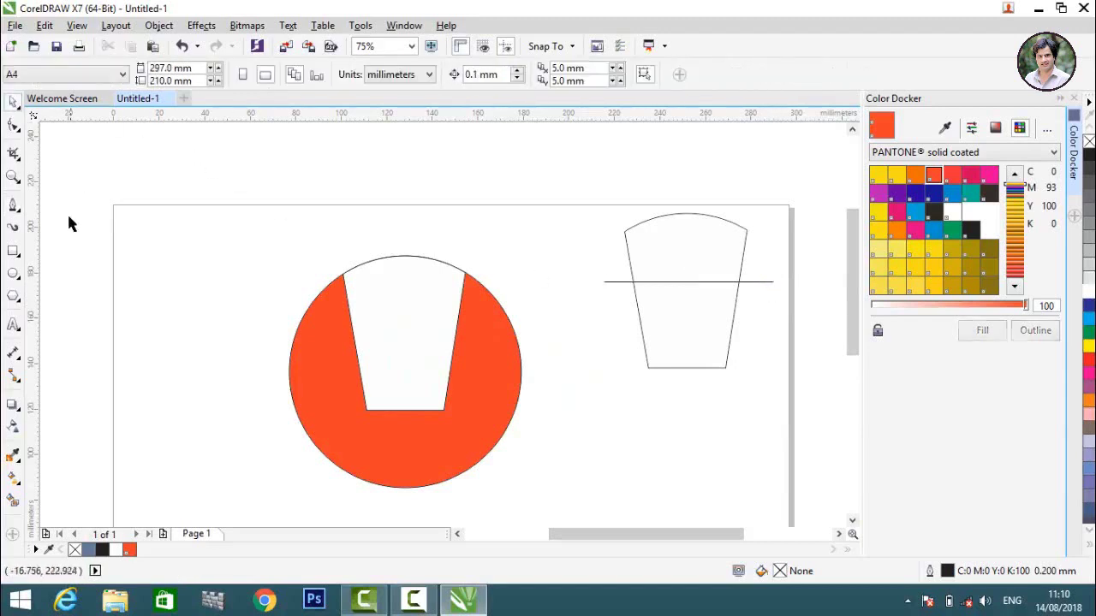
Smart-fill the part of the copied shape below the line, recolor it yellow C:0 M:0 Y:100 K:0 and clear the selection.
{"action": "left_click", "coordinate": [12, 504]}
{"action": "left_click", "coordinate": [695, 306]}
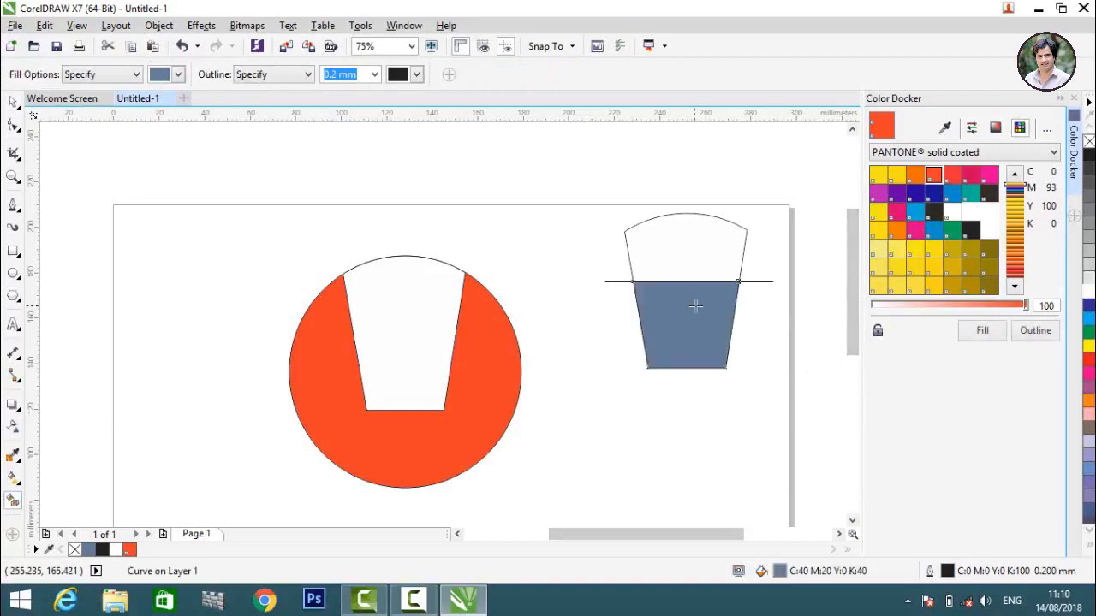
{"action": "left_click", "coordinate": [1088, 349]}
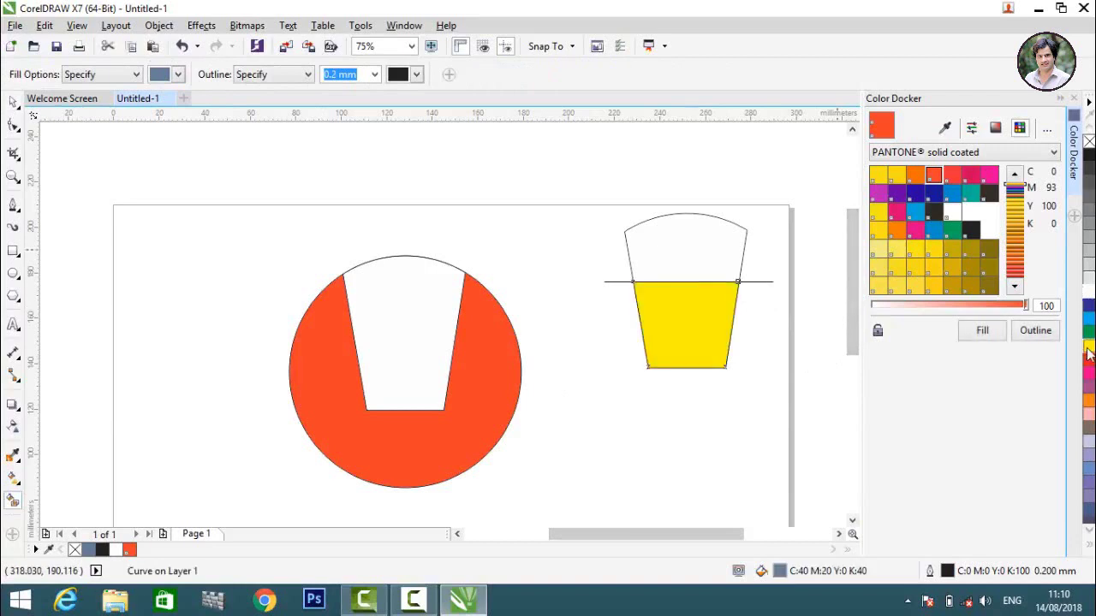
{"action": "left_click", "coordinate": [13, 102]}
{"action": "left_click", "coordinate": [78, 175]}
Scale the yellow shape to 79.5% and place it centered inside the lower part of the white shape in the circle.
{"action": "left_click_drag", "start_coordinate": [679, 340], "coordinate": [427, 200]}
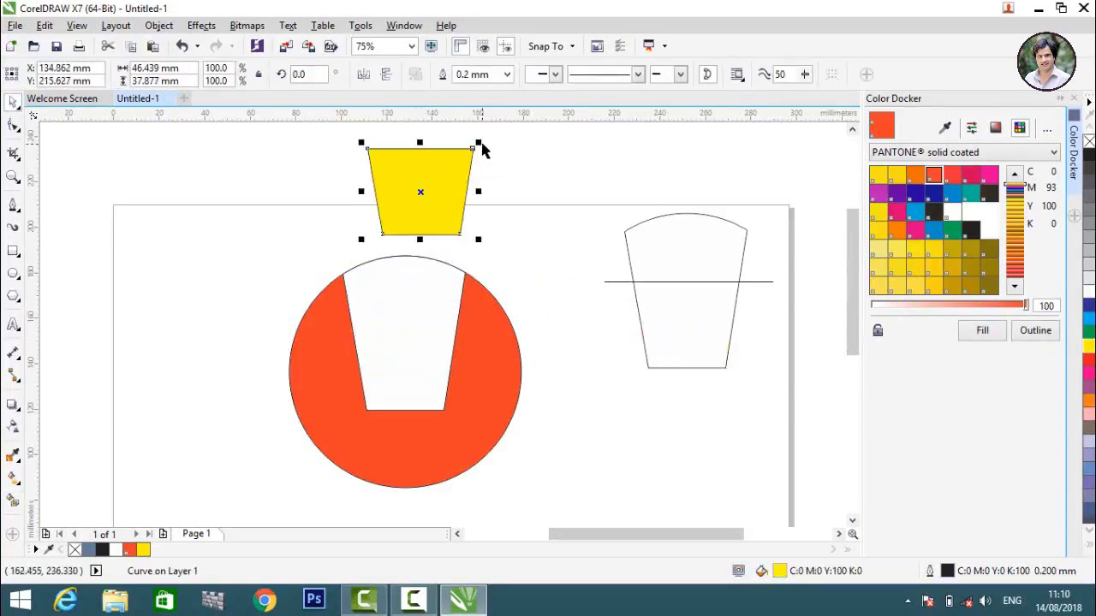
{"action": "left_click_drag", "start_coordinate": [481, 143], "coordinate": [404, 334]}
{"action": "scroll", "coordinate": [400, 345], "scroll_direction": "up", "scroll_amount": 2}
{"action": "scroll", "coordinate": [409, 305], "scroll_direction": "down", "scroll_amount": 1}
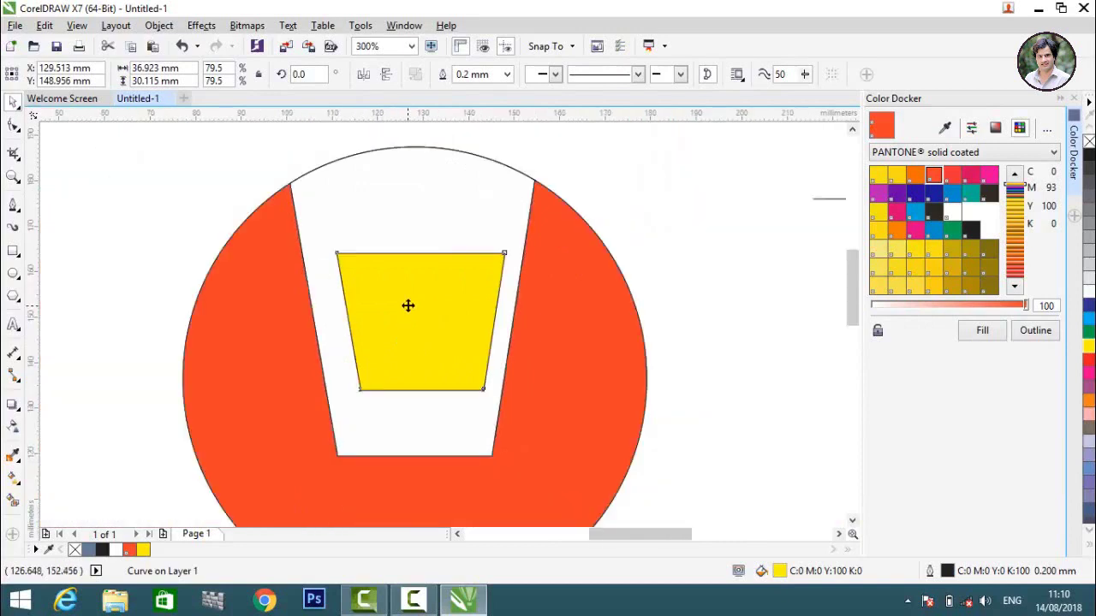
{"action": "scroll", "coordinate": [405, 437], "scroll_direction": "up", "scroll_amount": 1}
{"action": "left_click_drag", "start_coordinate": [416, 257], "coordinate": [400, 334]}
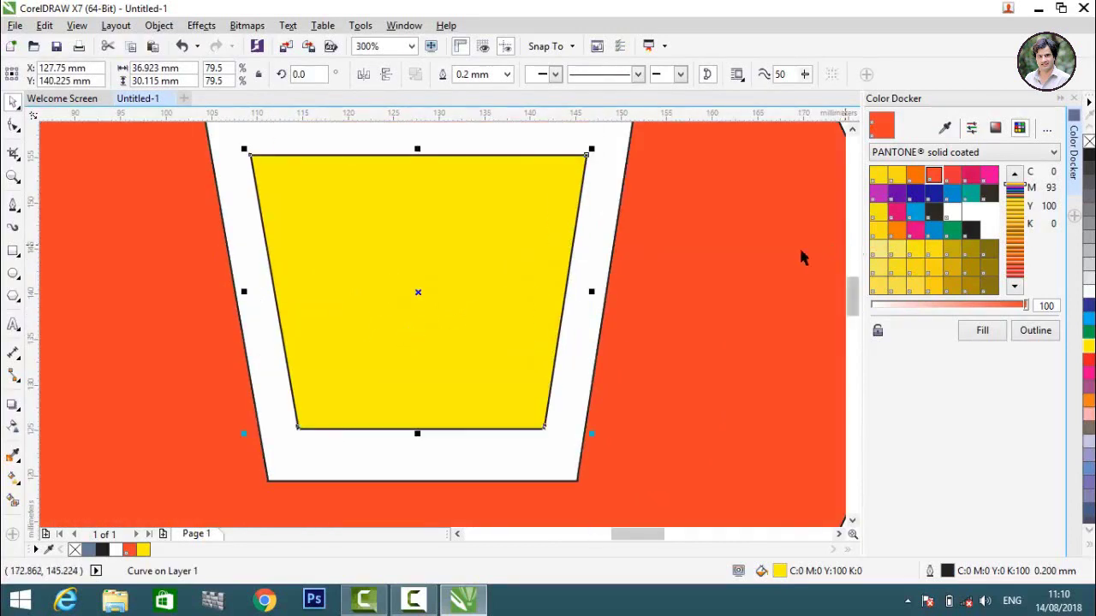
{"action": "scroll", "coordinate": [759, 260], "scroll_direction": "down", "scroll_amount": 1}
{"action": "left_click", "coordinate": [210, 314]}
{"action": "scroll", "coordinate": [494, 169], "scroll_direction": "down", "scroll_amount": 1}
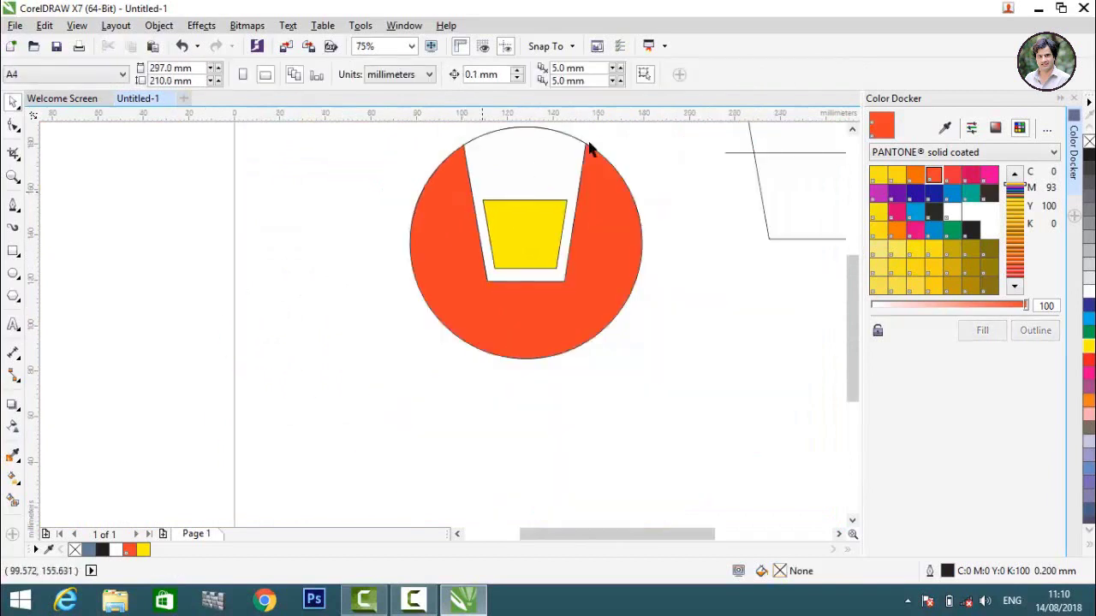
{"action": "scroll", "coordinate": [620, 137], "scroll_direction": "up", "scroll_amount": 1}
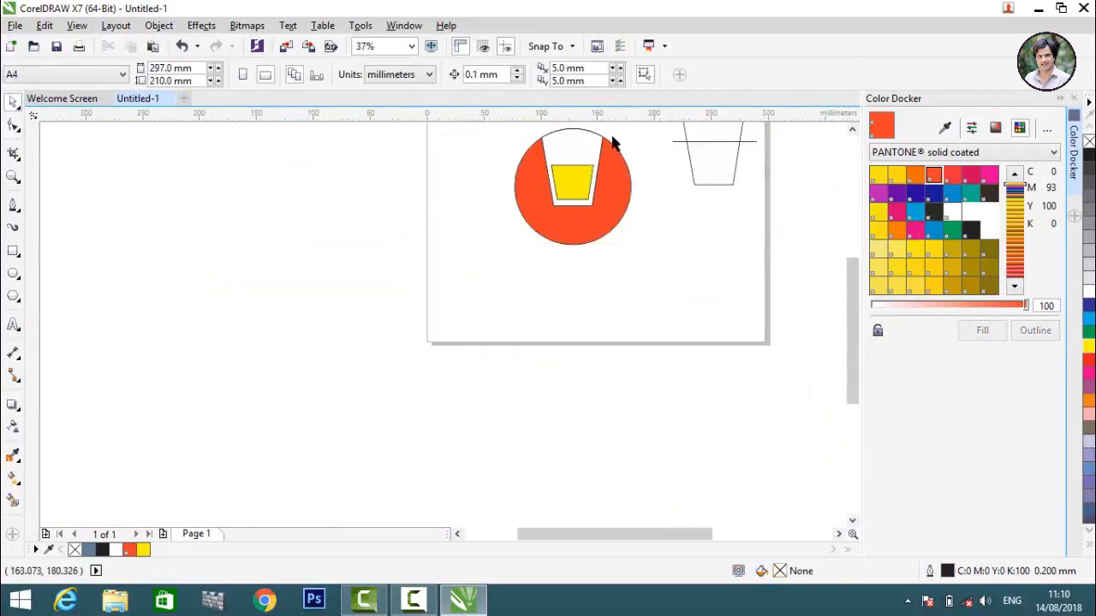
{"action": "scroll", "coordinate": [611, 142], "scroll_direction": "up", "scroll_amount": 2}
{"action": "scroll", "coordinate": [611, 144], "scroll_direction": "down", "scroll_amount": 2}
{"action": "scroll", "coordinate": [611, 146], "scroll_direction": "down", "scroll_amount": 3}
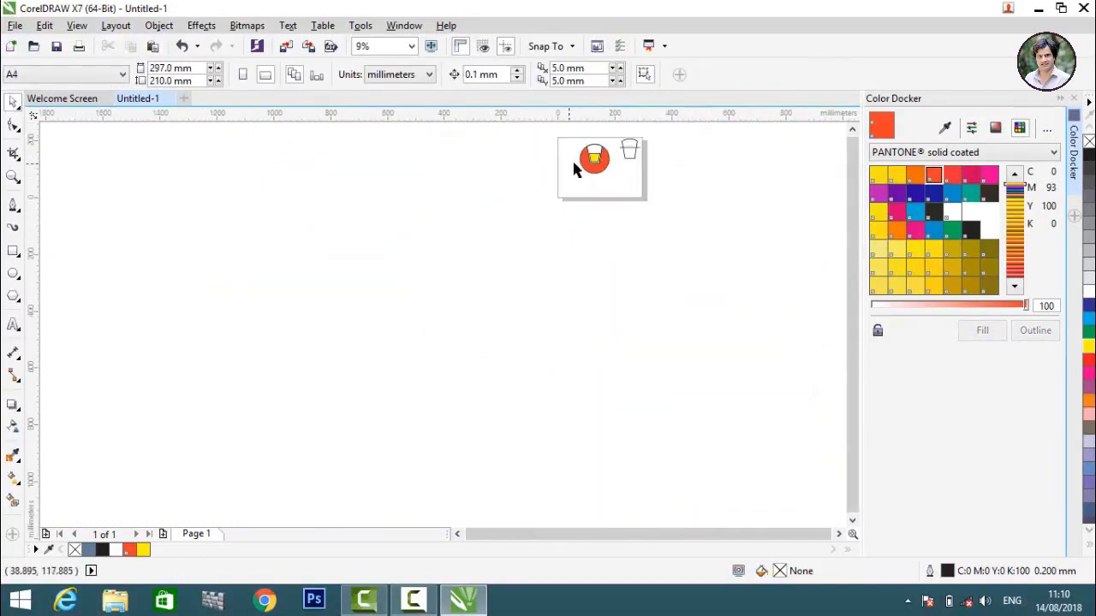
{"action": "scroll", "coordinate": [588, 154], "scroll_direction": "up", "scroll_amount": 1}
{"action": "scroll", "coordinate": [543, 266], "scroll_direction": "down", "scroll_amount": 3}
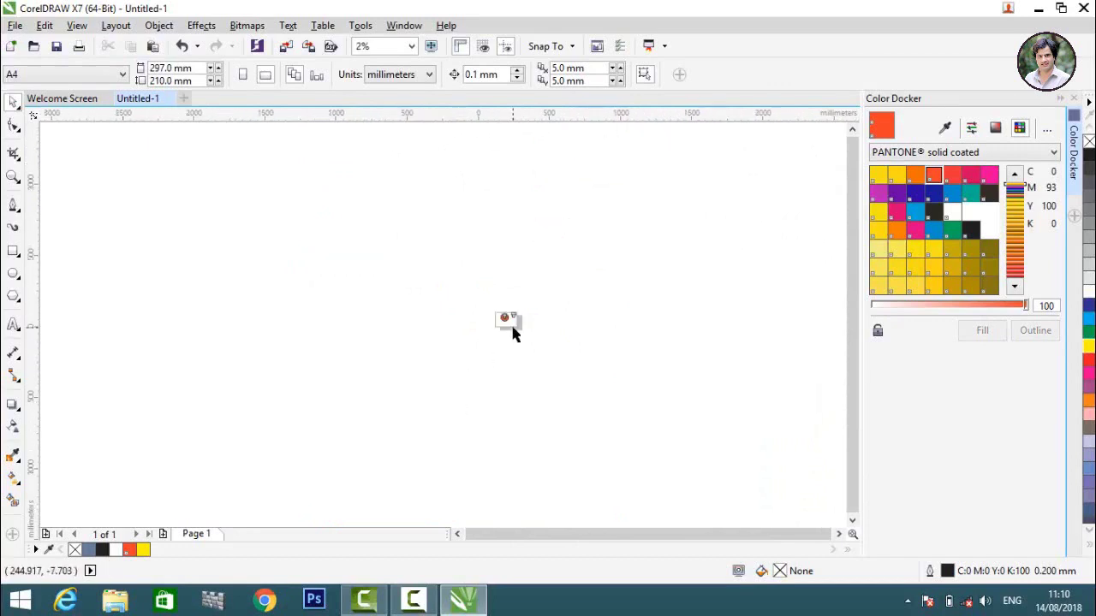
{"action": "scroll", "coordinate": [502, 271], "scroll_direction": "up", "scroll_amount": 4}
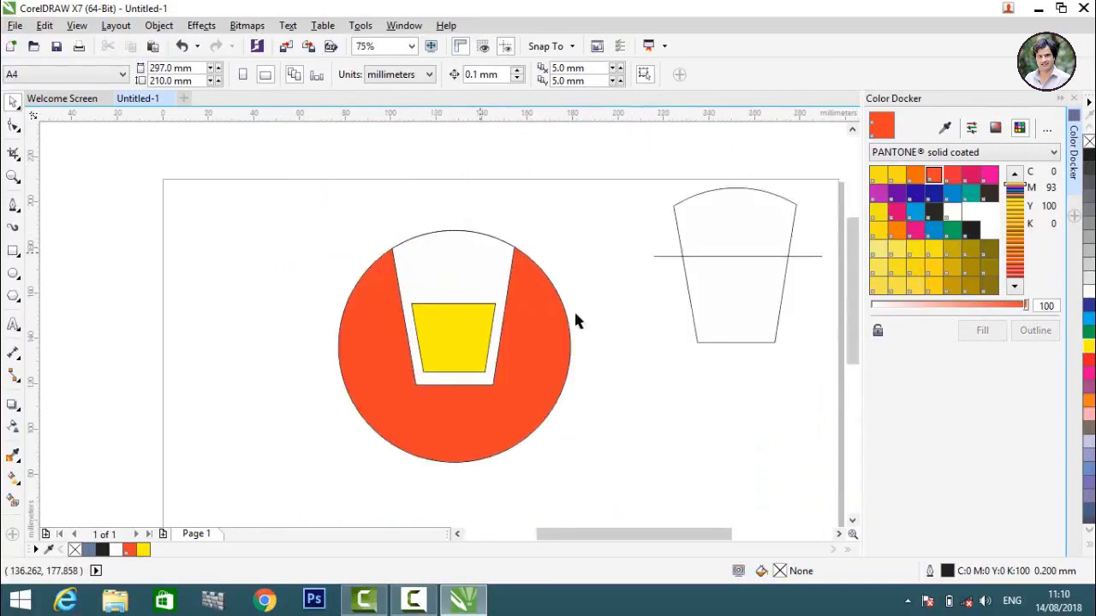
Draw a narrow vertical rectangle about 5.3 by 76.2 mm beside the page's left edge and show its rotation handles.
{"action": "left_click", "coordinate": [14, 251]}
{"action": "left_click_drag", "start_coordinate": [135, 225], "coordinate": [147, 399]}
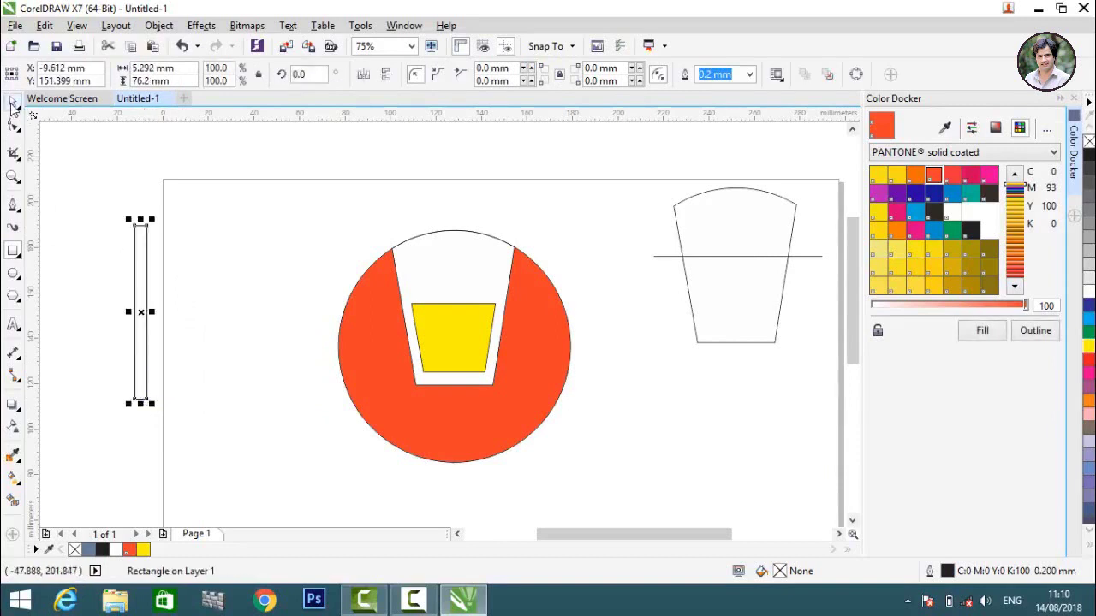
{"action": "left_click", "coordinate": [13, 102]}
{"action": "left_click", "coordinate": [139, 307]}
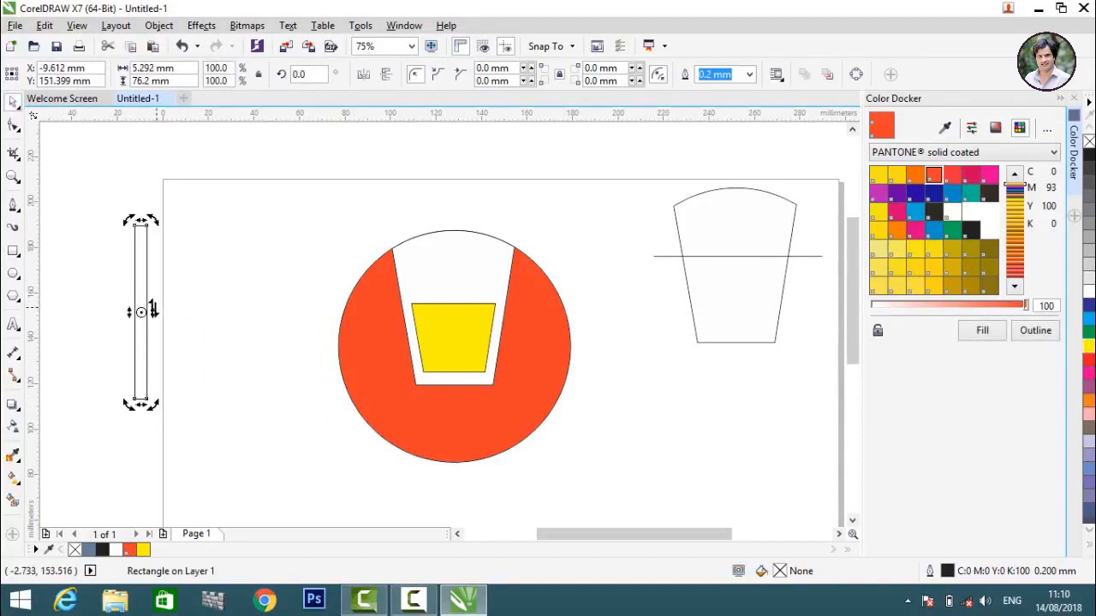
Rotate the narrow rectangle about 10.4 degrees counter-clockwise and place it as a straw reaching from above the circle into the yellow drink.
{"action": "mouse_move", "coordinate": [141, 312]}
{"action": "left_mouse_down"}
{"action": "mouse_move", "coordinate": [134, 342]}
{"action": "mouse_move", "coordinate": [142, 335]}
{"action": "mouse_move", "coordinate": [151, 408]}
{"action": "mouse_move", "coordinate": [163, 396]}
{"action": "mouse_move", "coordinate": [159, 381]}
{"action": "left_mouse_up"}
{"action": "left_click_drag", "start_coordinate": [147, 313], "coordinate": [412, 244]}
{"action": "left_click", "coordinate": [305, 240]}
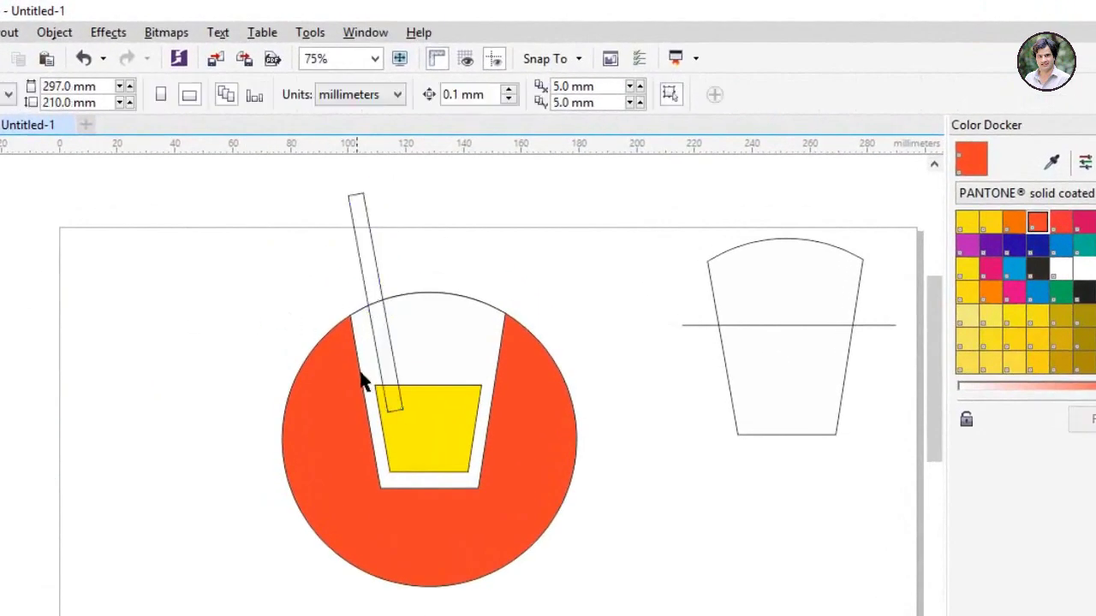
Weld the straw to the yellow drink shape, fill the result yellow C:0 M:0 Y:100 K:0 and clear the selection.
{"action": "left_click", "coordinate": [425, 409]}
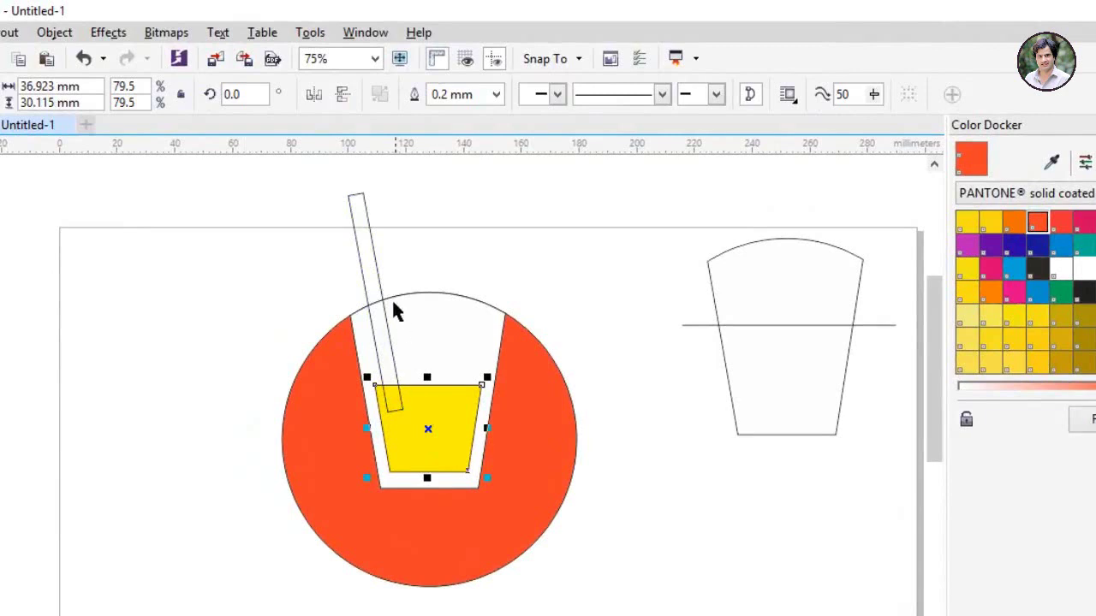
{"action": "left_click", "coordinate": [367, 269], "text": "shift"}
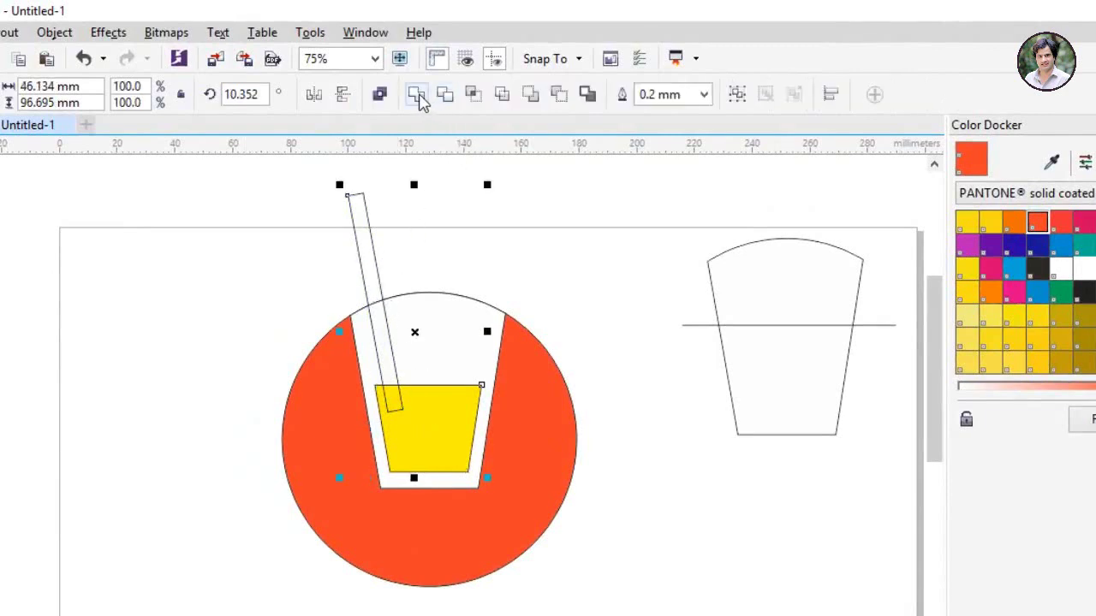
{"action": "left_click", "coordinate": [416, 95]}
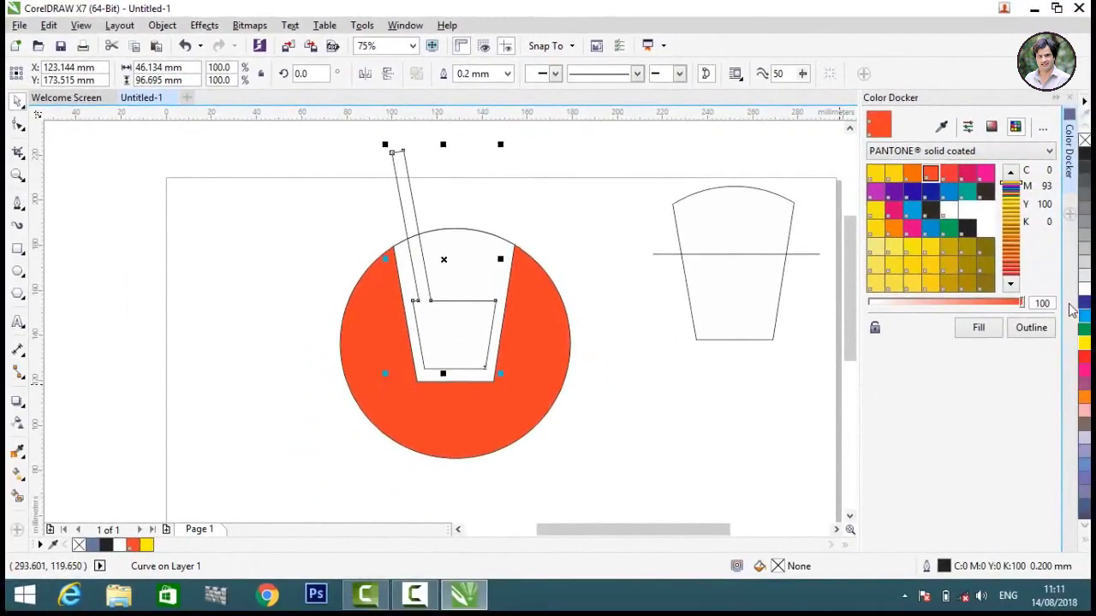
{"action": "left_click", "coordinate": [1084, 343]}
{"action": "left_click", "coordinate": [86, 184]}
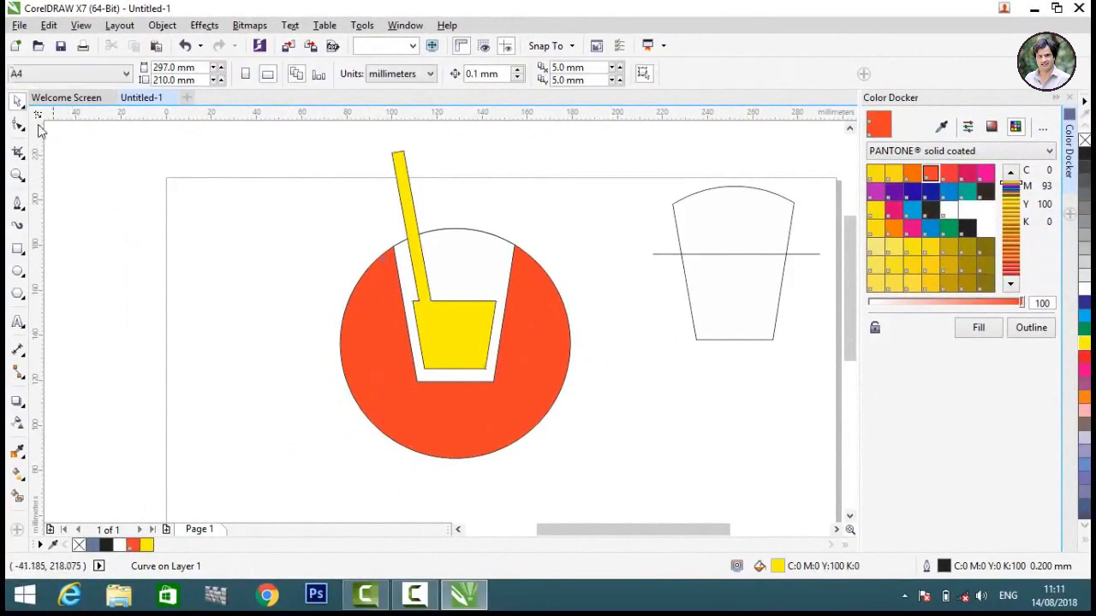
Draw a circle about 208 mm across beside the logo and duplicate it horizontally so the two circles overlap.
{"action": "scroll", "coordinate": [147, 215], "scroll_direction": "down", "scroll_amount": 2}
{"action": "scroll", "coordinate": [157, 220], "scroll_direction": "up", "scroll_amount": 2}
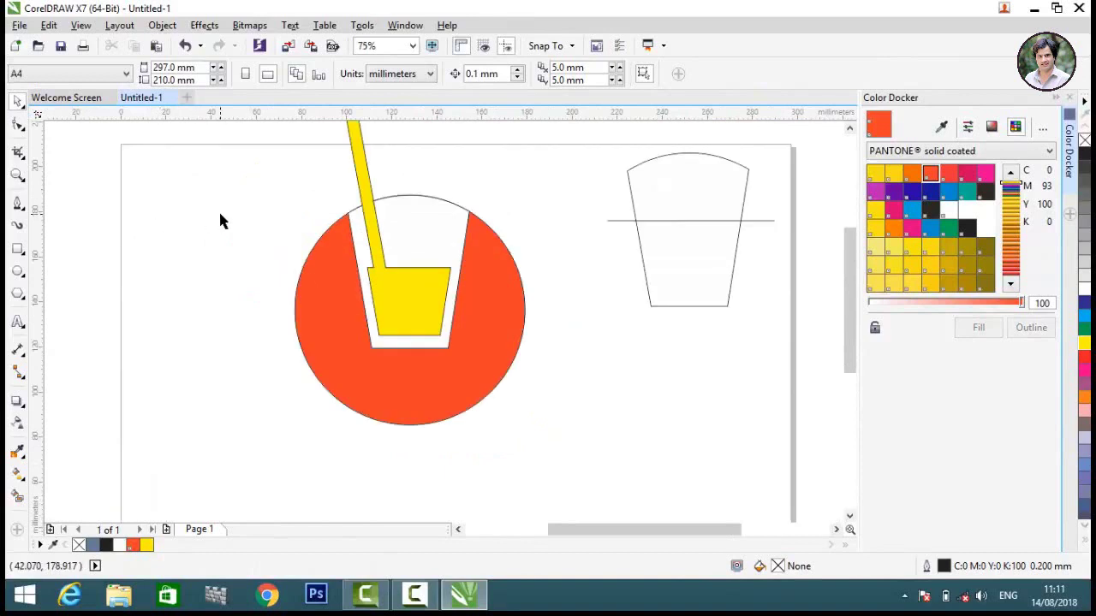
{"action": "scroll", "coordinate": [239, 205], "scroll_direction": "down", "scroll_amount": 1}
{"action": "left_click_drag", "start_coordinate": [399, 162], "coordinate": [553, 426]}
{"action": "left_click_drag", "start_coordinate": [610, 323], "coordinate": [448, 323]}
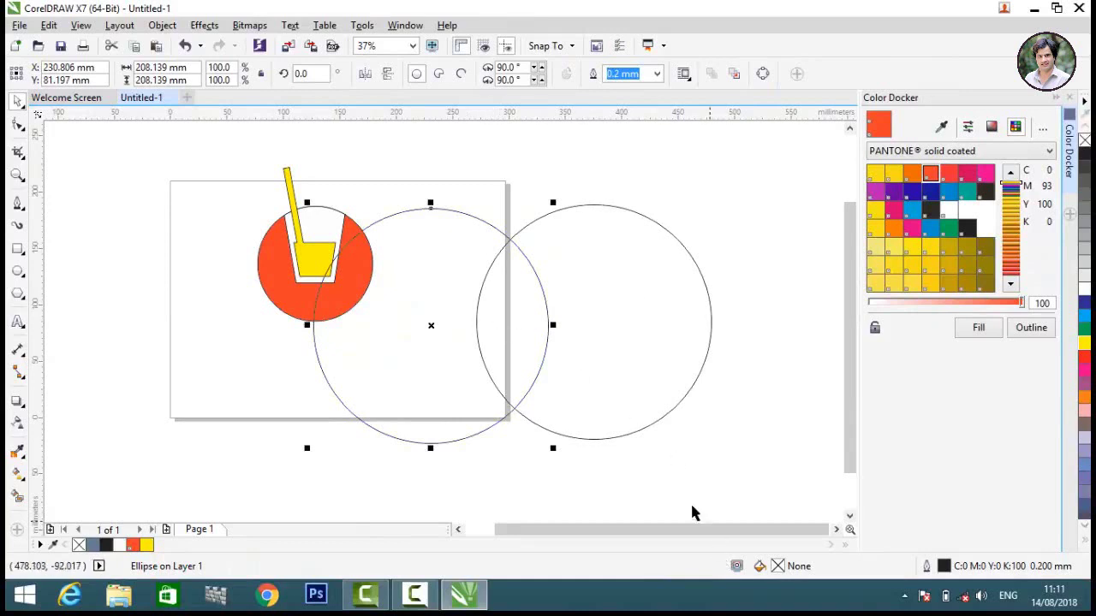
{"action": "left_click", "coordinate": [401, 475]}
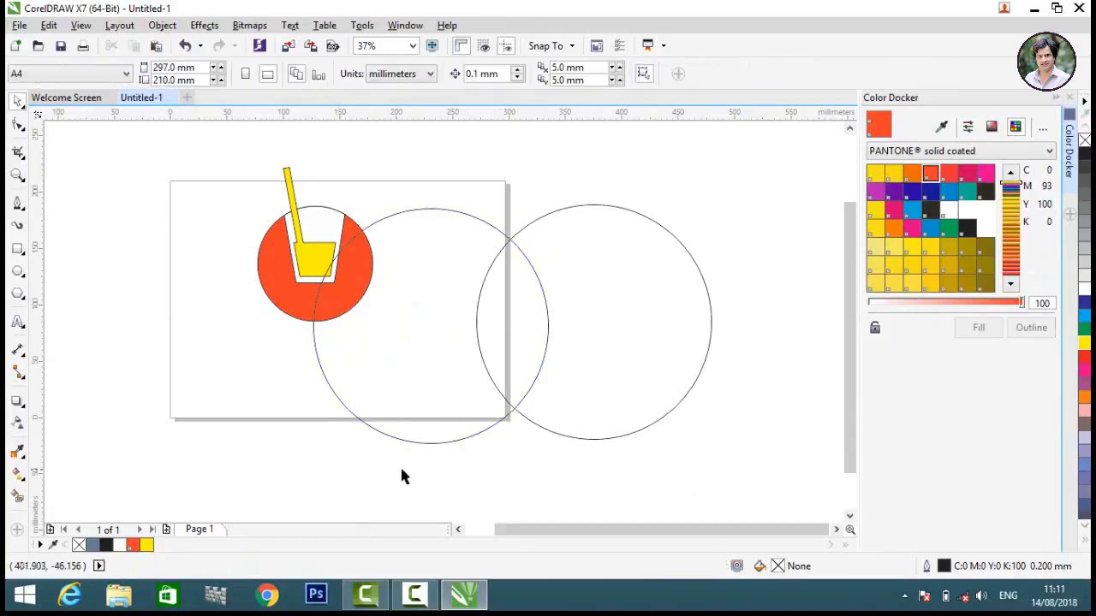
Smart-fill the lens-shaped overlap of the two large circles and recolor it green C:100 M:0 Y:100 K:0.
{"action": "left_click", "coordinate": [18, 500]}
{"action": "left_click", "coordinate": [511, 334]}
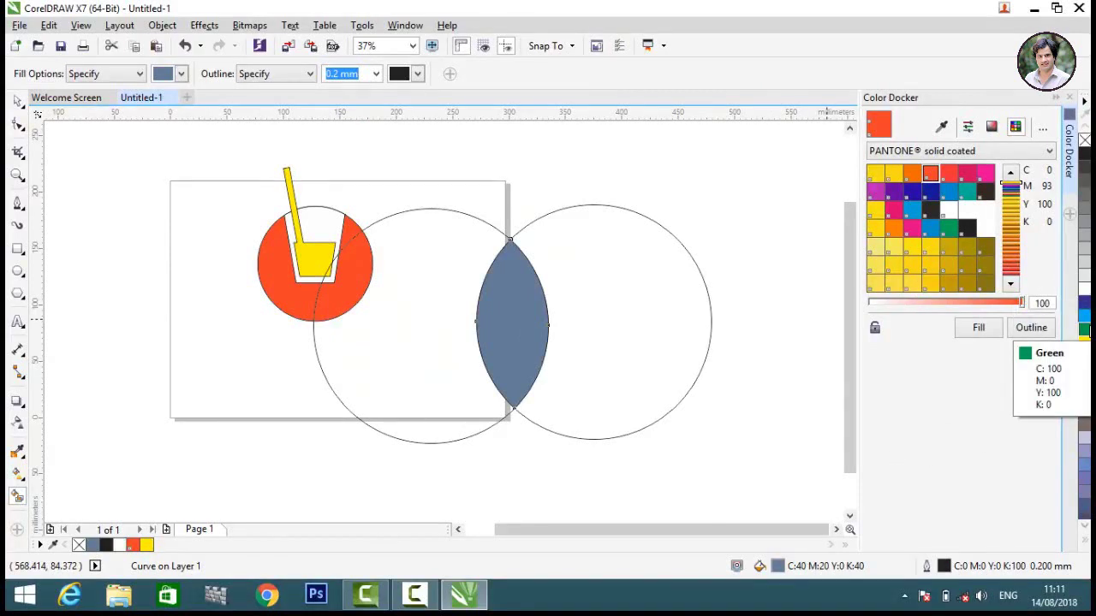
{"action": "left_click", "coordinate": [1084, 331]}
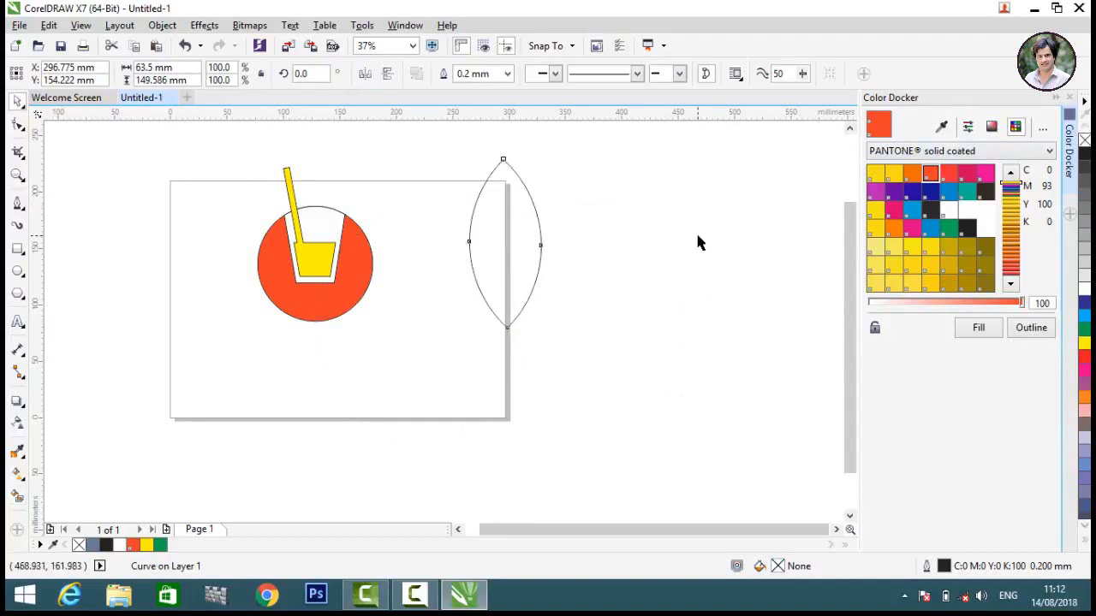
Move the unfilled lens shape off the page's right side, rotate it clockwise into a slanted leaf and clear the selection.
{"action": "left_click", "coordinate": [697, 236]}
{"action": "left_click_drag", "start_coordinate": [472, 233], "coordinate": [539, 267]}
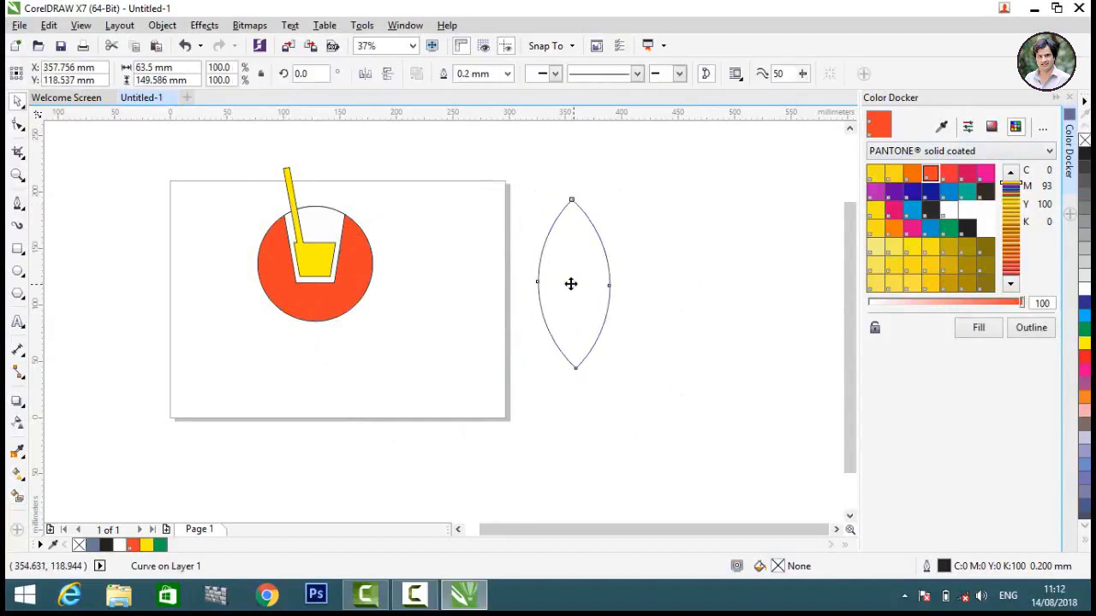
{"action": "left_click", "coordinate": [571, 283]}
{"action": "left_click_drag", "start_coordinate": [620, 195], "coordinate": [683, 238]}
{"action": "left_click", "coordinate": [683, 239]}
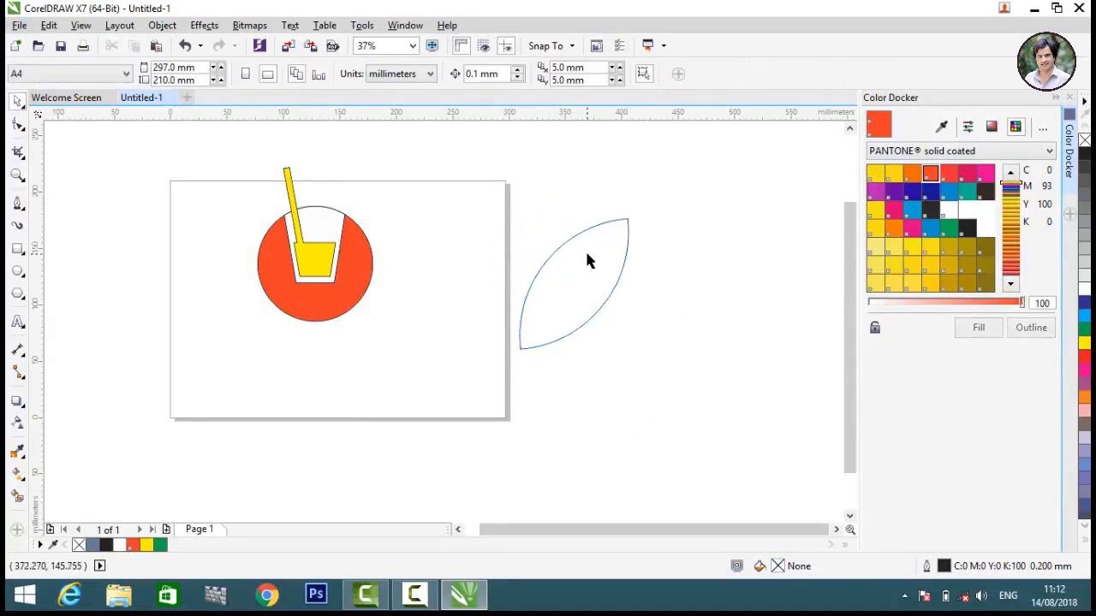
{"action": "left_click", "coordinate": [575, 278]}
{"action": "left_click", "coordinate": [765, 277]}
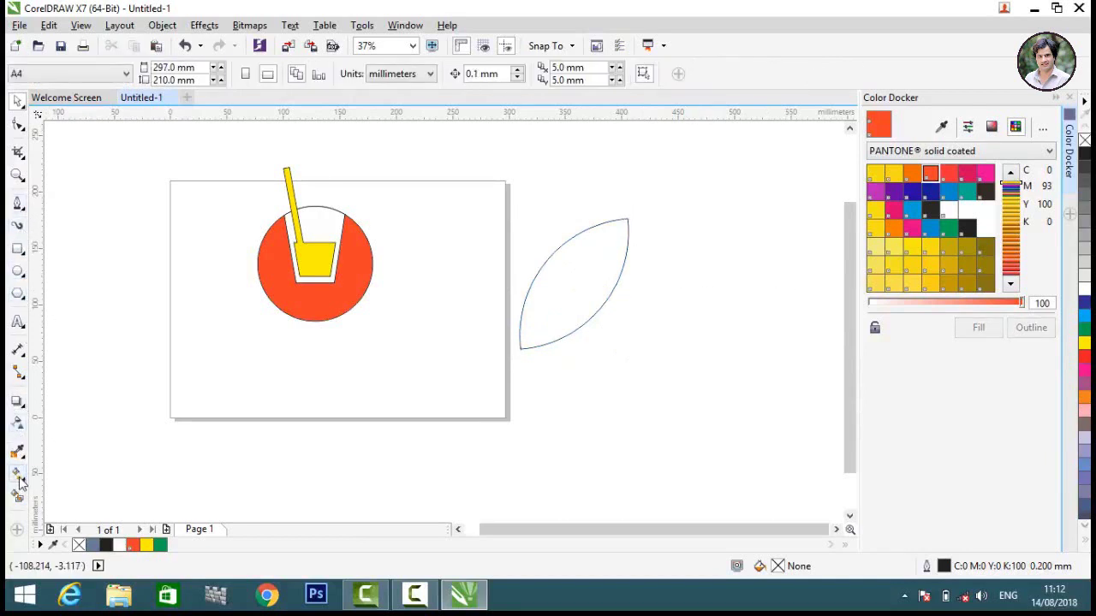
Draw an open inverted-V path about 52.9 by 79.7 mm over the leaf's lower tip with the Pen tool.
{"action": "left_click", "coordinate": [17, 203]}
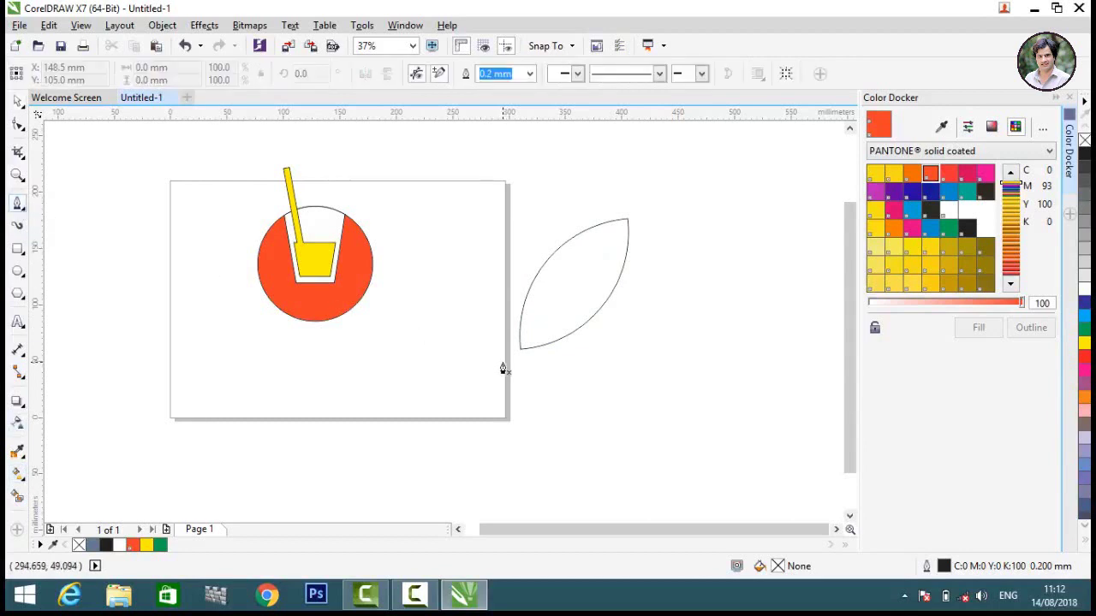
{"action": "left_click", "coordinate": [503, 362]}
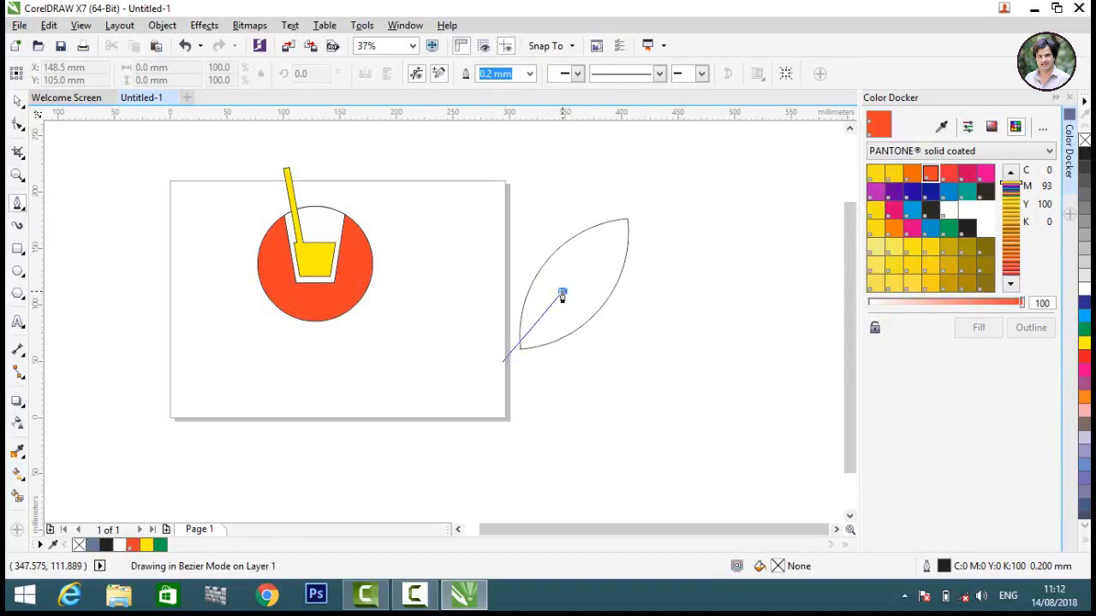
{"action": "left_click", "coordinate": [561, 294]}
{"action": "double_click", "coordinate": [542, 381]}
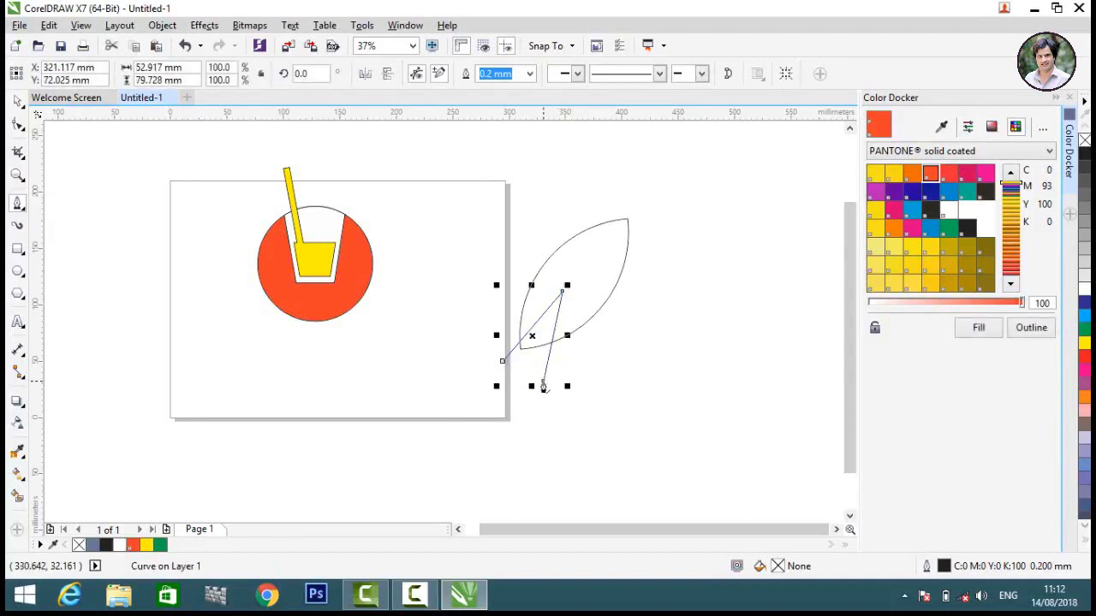
Convert the left segment of the inverted-V path to a curve and bend it slightly with its control handles.
{"action": "left_click", "coordinate": [18, 126]}
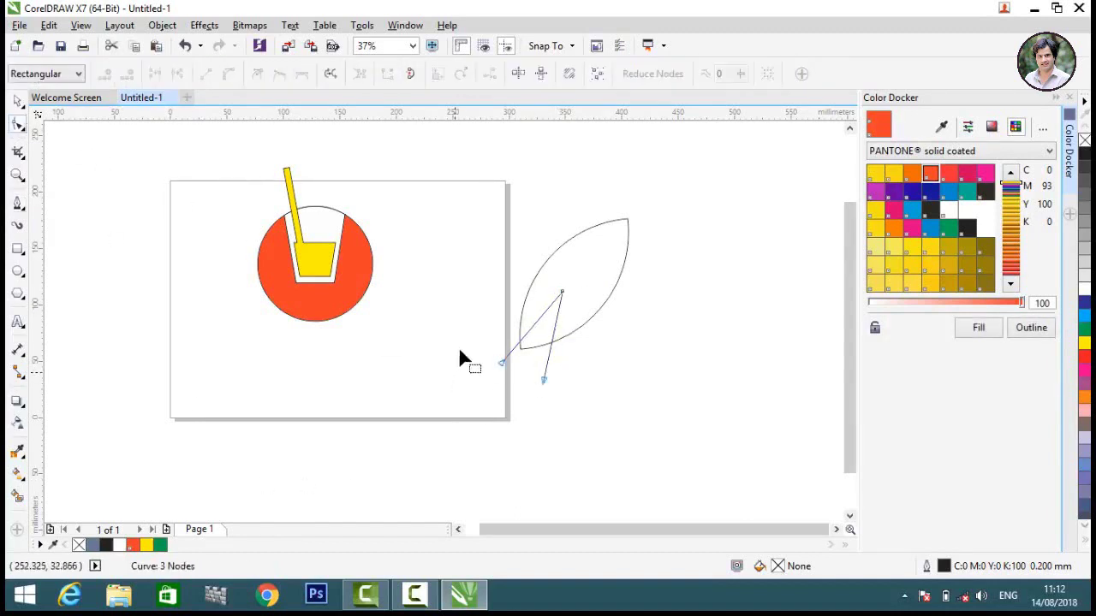
{"action": "left_click", "coordinate": [528, 329]}
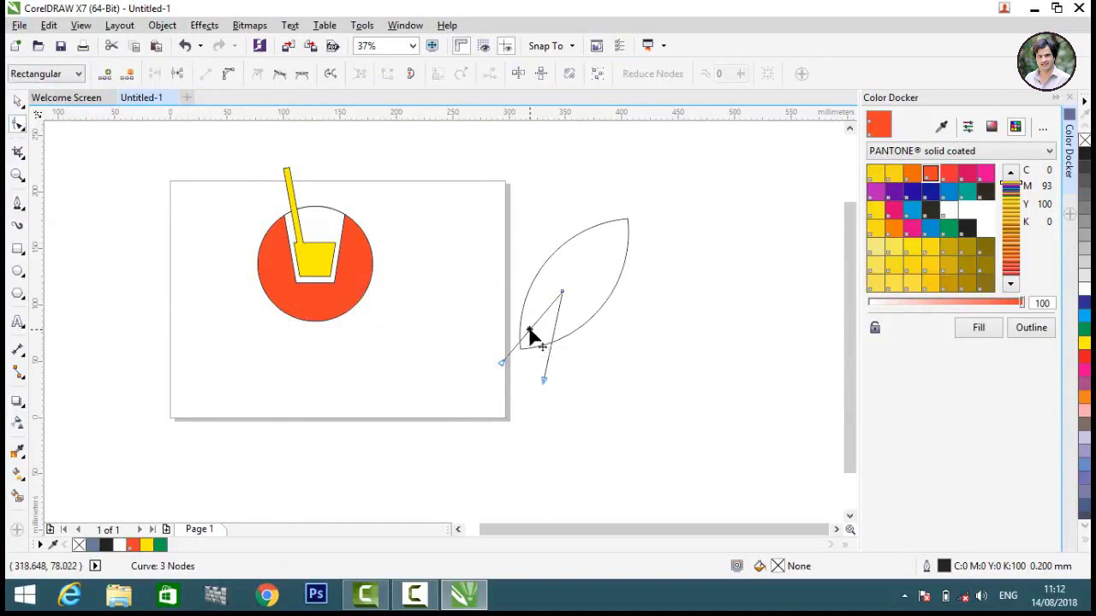
{"action": "left_click", "coordinate": [229, 75]}
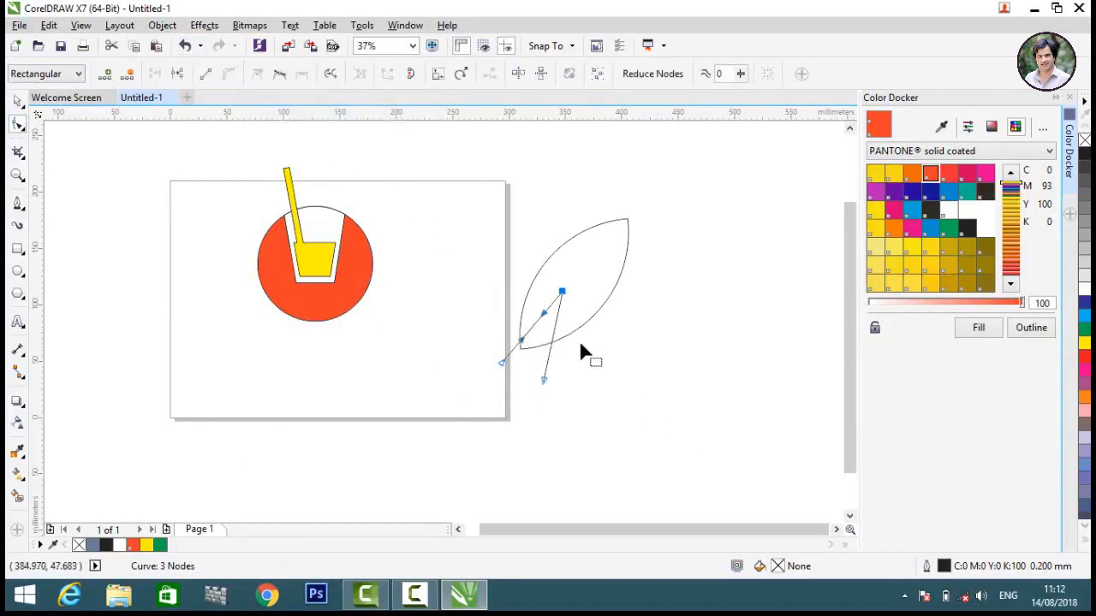
{"action": "mouse_move", "coordinate": [543, 313]}
{"action": "left_mouse_down"}
{"action": "mouse_move", "coordinate": [535, 302]}
{"action": "mouse_move", "coordinate": [543, 318]}
{"action": "left_mouse_up"}
{"action": "scroll", "coordinate": [520, 353], "scroll_direction": "up", "scroll_amount": 4}
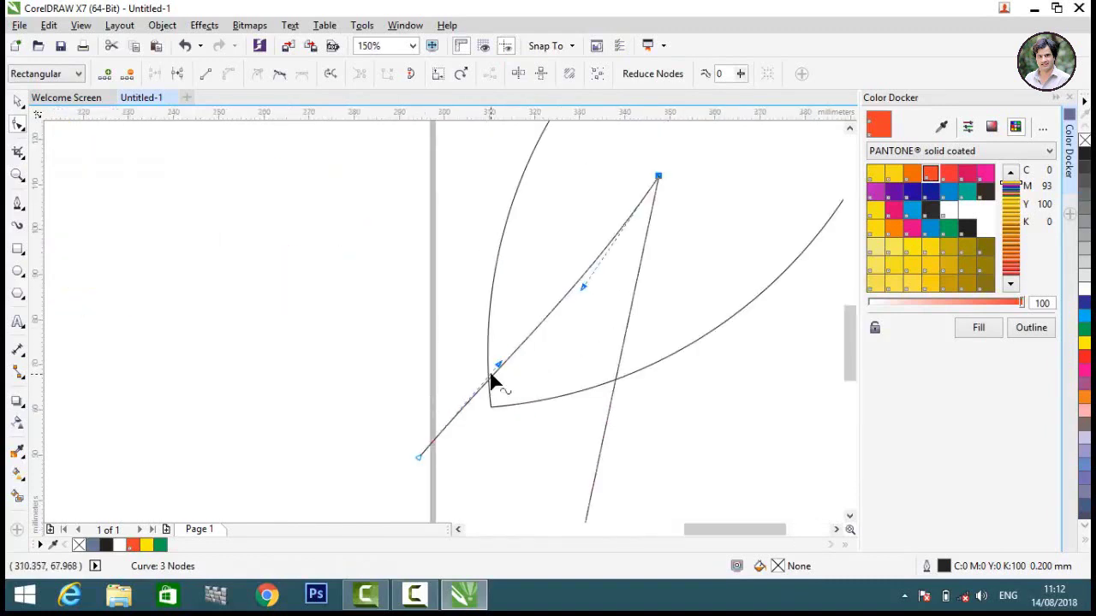
{"action": "left_click", "coordinate": [406, 480]}
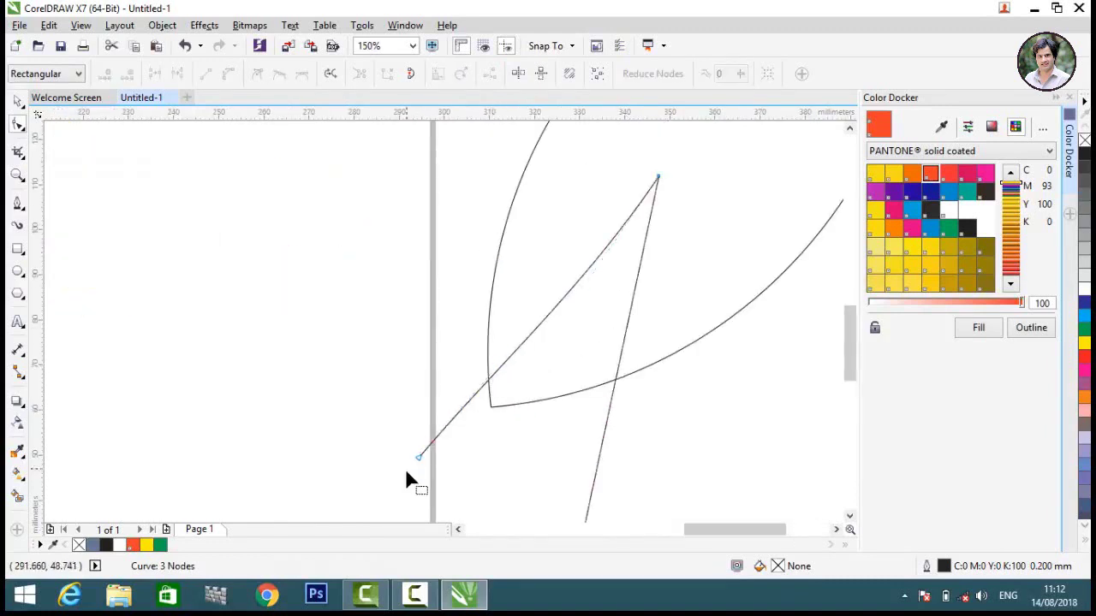
{"action": "left_click", "coordinate": [418, 458]}
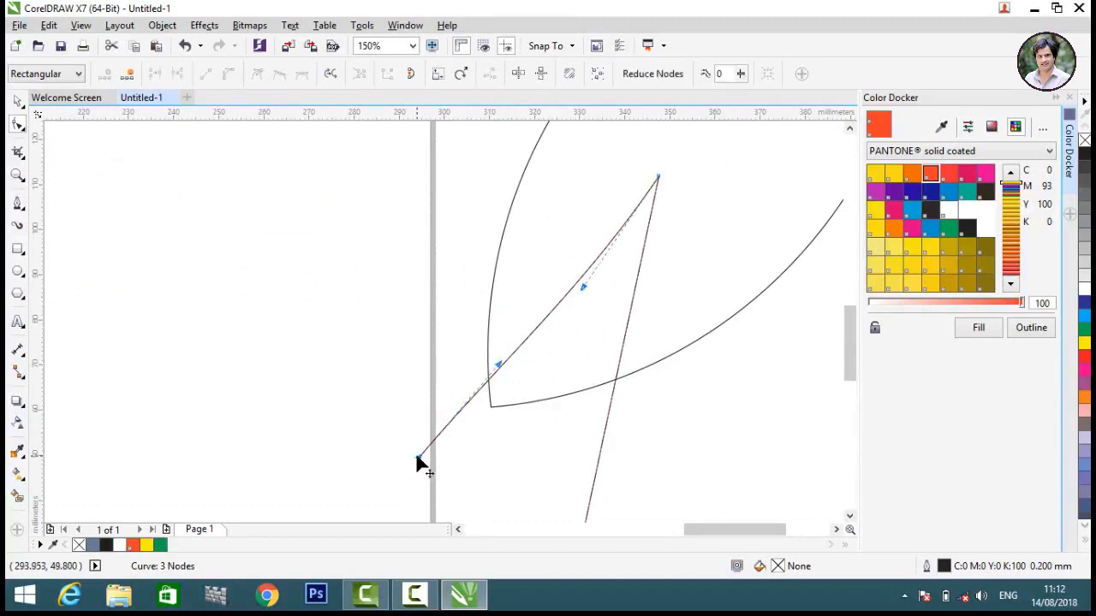
{"action": "left_click_drag", "start_coordinate": [499, 366], "coordinate": [506, 385]}
{"action": "scroll", "coordinate": [501, 315], "scroll_direction": "down", "scroll_amount": 2}
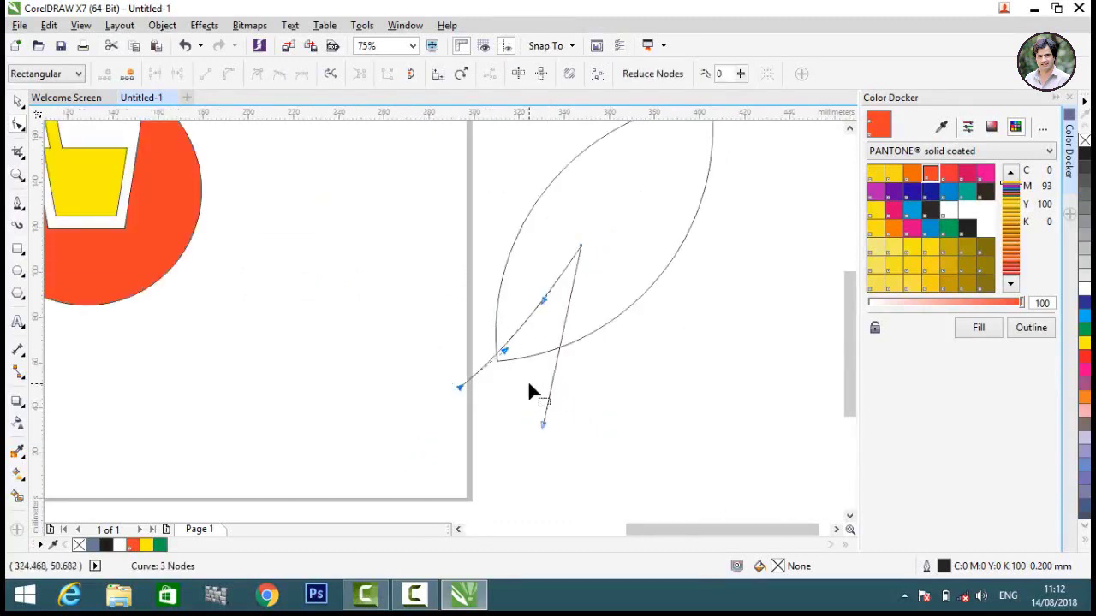
Convert the right segment of the inverted-V path to a curve and bow its lower part toward the left.
{"action": "left_click", "coordinate": [560, 344]}
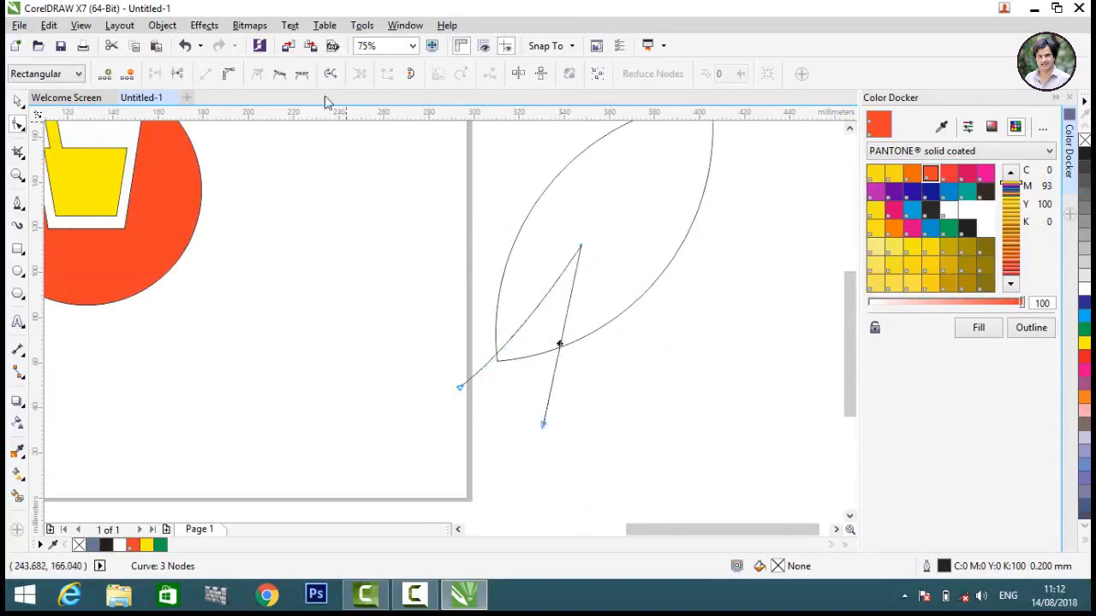
{"action": "left_click", "coordinate": [229, 75]}
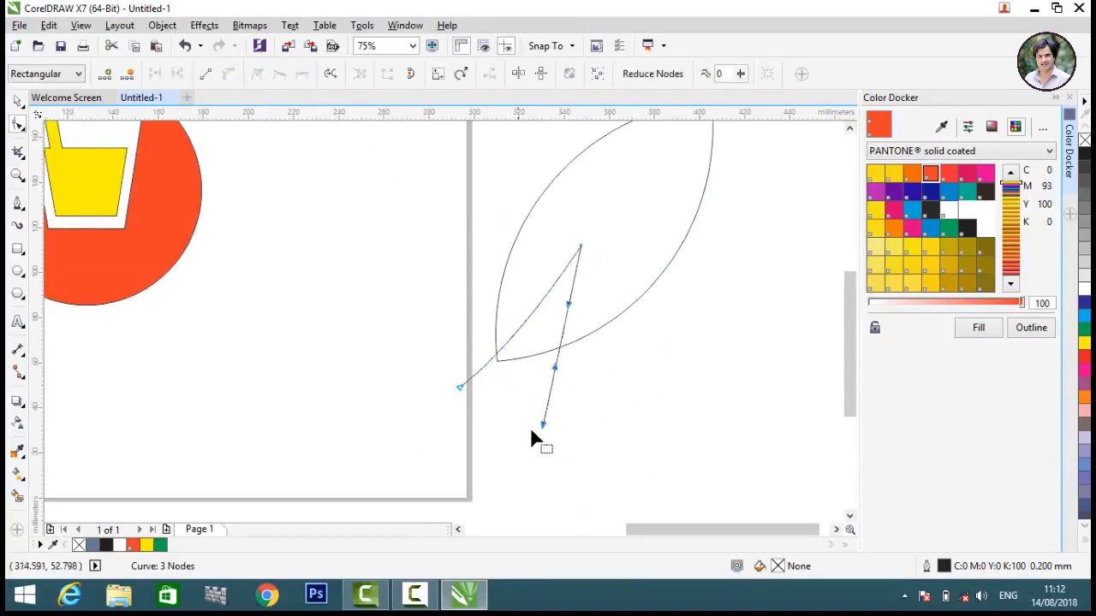
{"action": "left_click_drag", "start_coordinate": [554, 374], "coordinate": [480, 389]}
Enlarge the curved inverted-V path so its point reaches further into the leaf, and clear the selection.
{"action": "key", "text": "space"}
{"action": "left_click", "coordinate": [550, 286]}
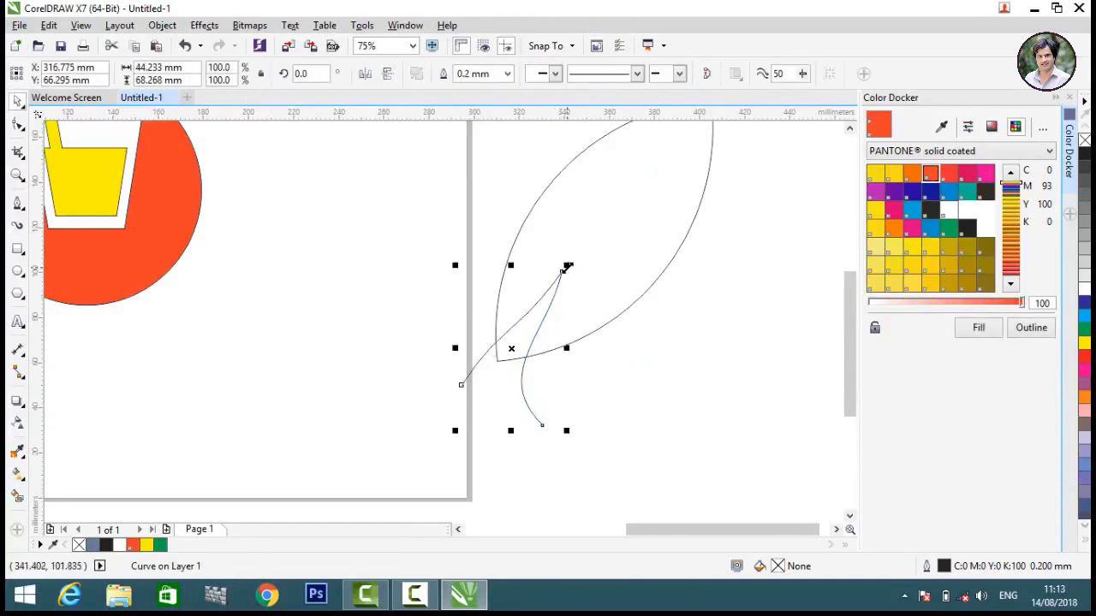
{"action": "left_click_drag", "start_coordinate": [568, 267], "coordinate": [611, 232]}
{"action": "left_click", "coordinate": [319, 228]}
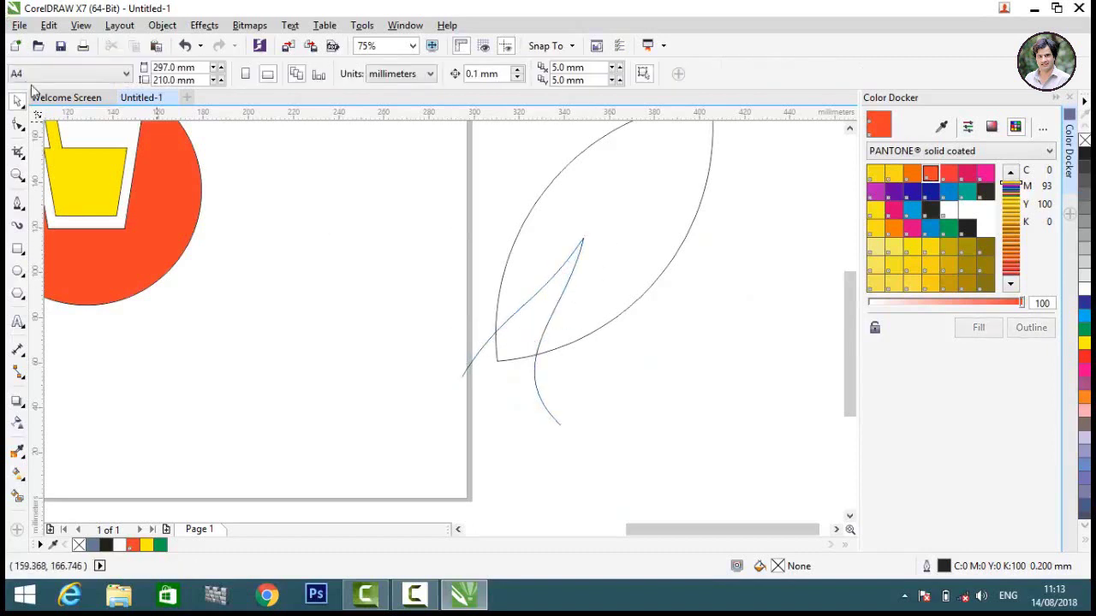
Smart-fill the notch between the curved path and the leaf's lower tip and recolor it white.
{"action": "left_click", "coordinate": [17, 495]}
{"action": "left_click", "coordinate": [524, 330]}
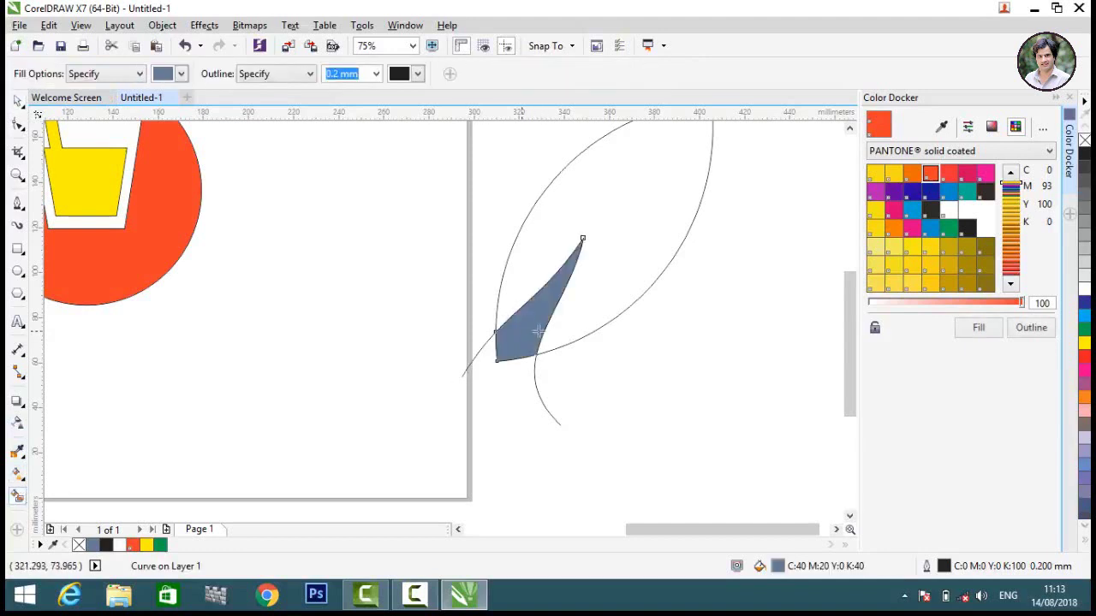
{"action": "left_click", "coordinate": [1083, 292]}
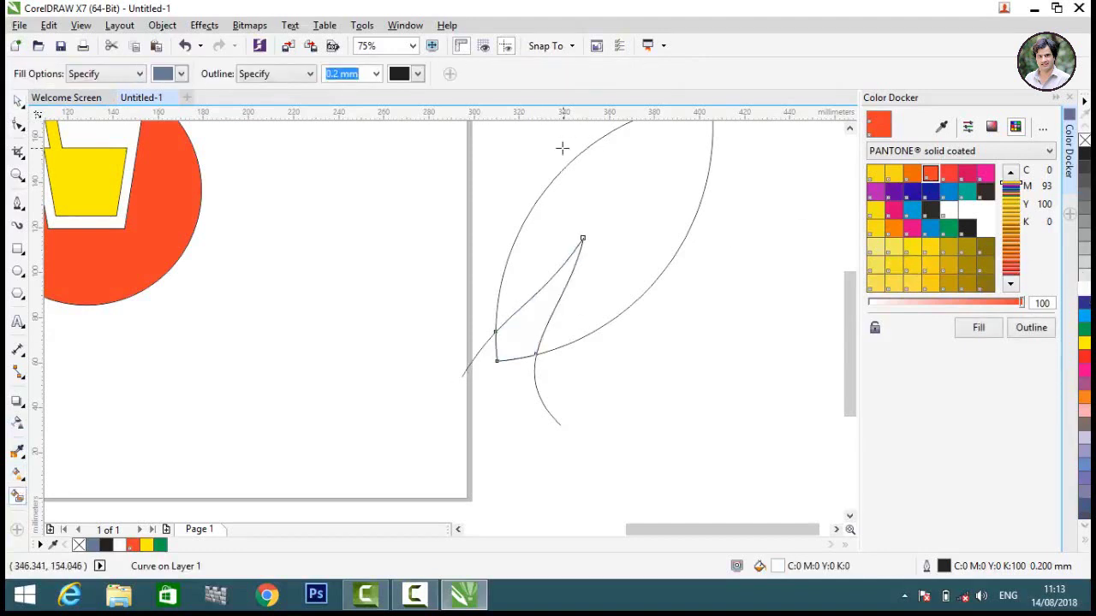
Smart-fill the rest of the leaf and recolor it green C:100 M:0 Y:100 K:0.
{"action": "left_click", "coordinate": [606, 178]}
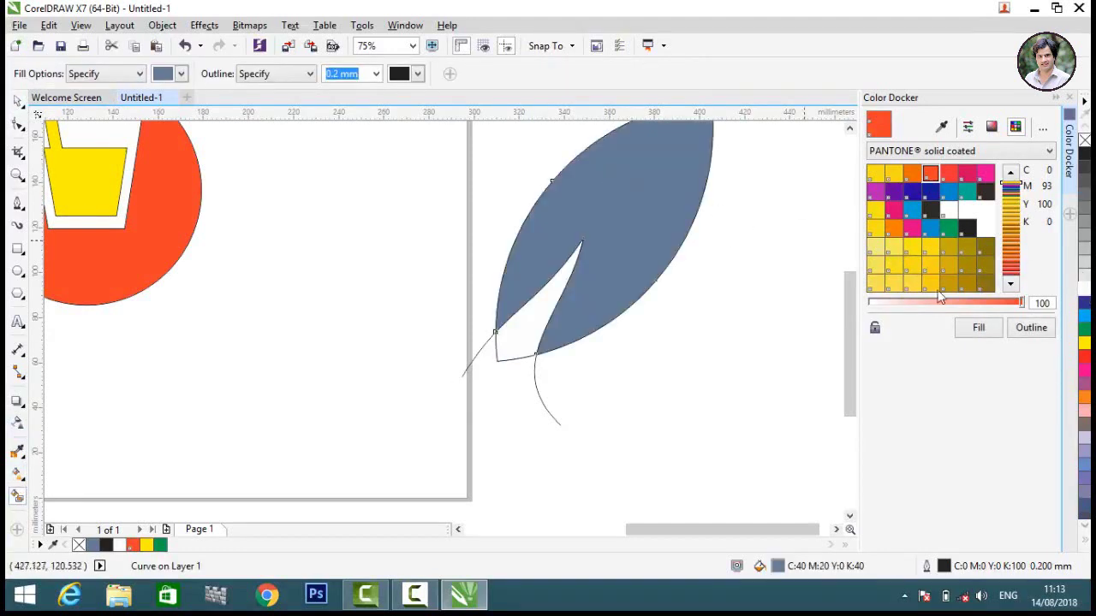
{"action": "left_click", "coordinate": [1084, 333]}
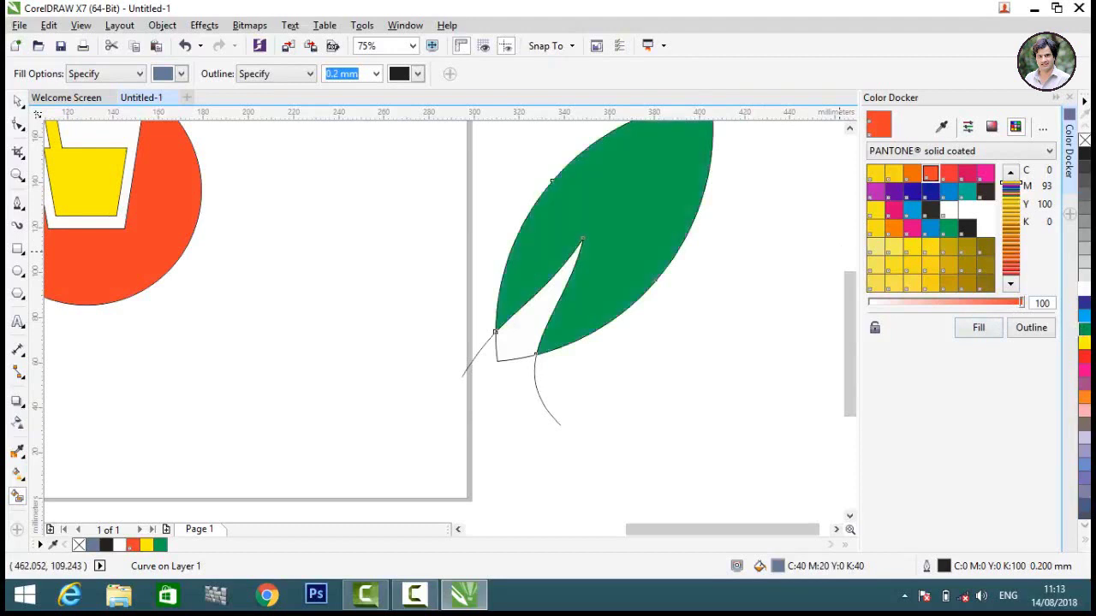
{"action": "left_click", "coordinate": [17, 103]}
{"action": "left_click", "coordinate": [93, 179]}
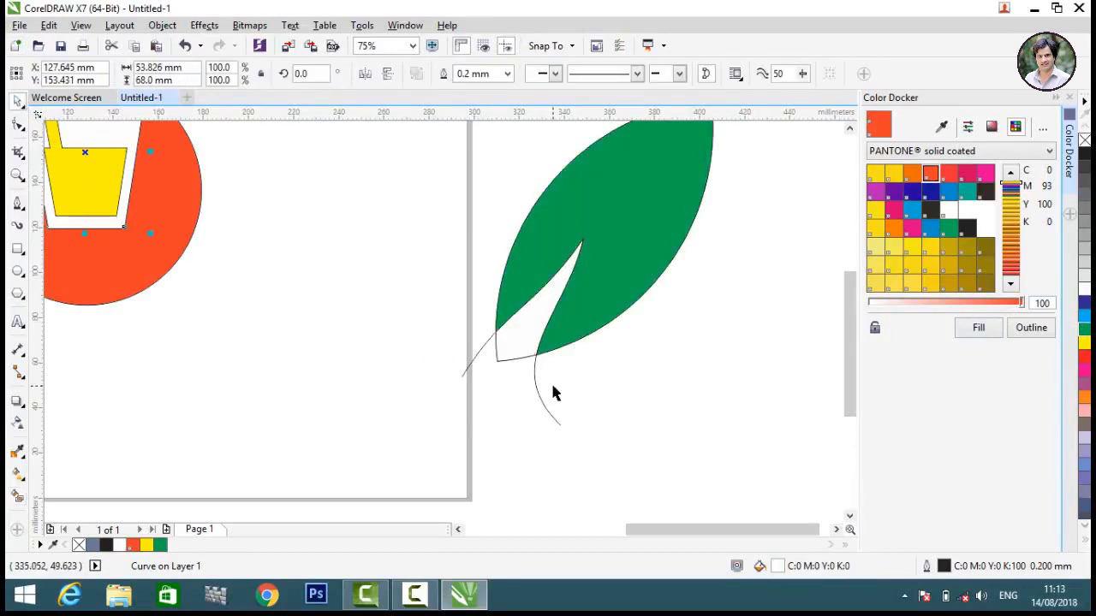
Place an unfilled leaf outline beside the green leaf and draw a diagonal Pen line about 114.3 by 133.7 mm through both its tips.
{"action": "left_click_drag", "start_coordinate": [573, 387], "coordinate": [462, 406]}
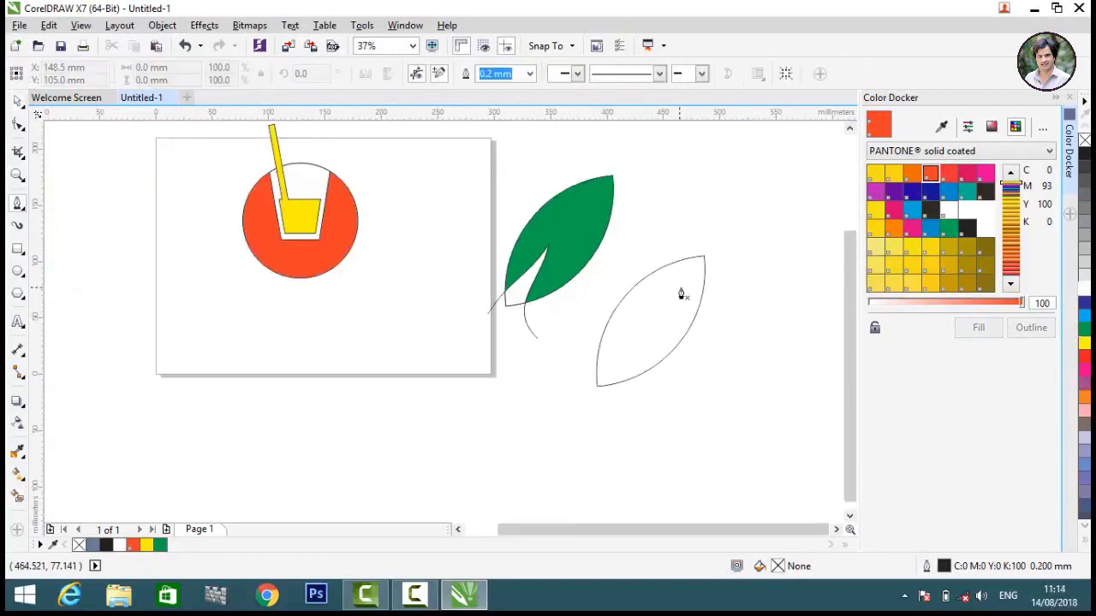
{"action": "scroll", "coordinate": [692, 272], "scroll_direction": "up", "scroll_amount": 2}
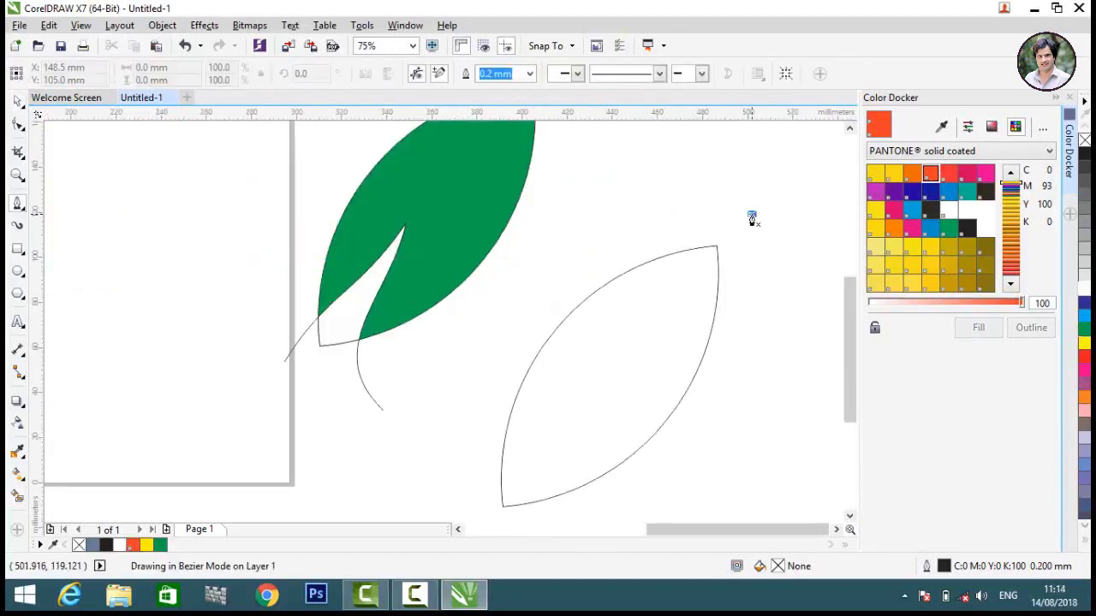
{"action": "left_click_drag", "start_coordinate": [751, 215], "coordinate": [494, 515]}
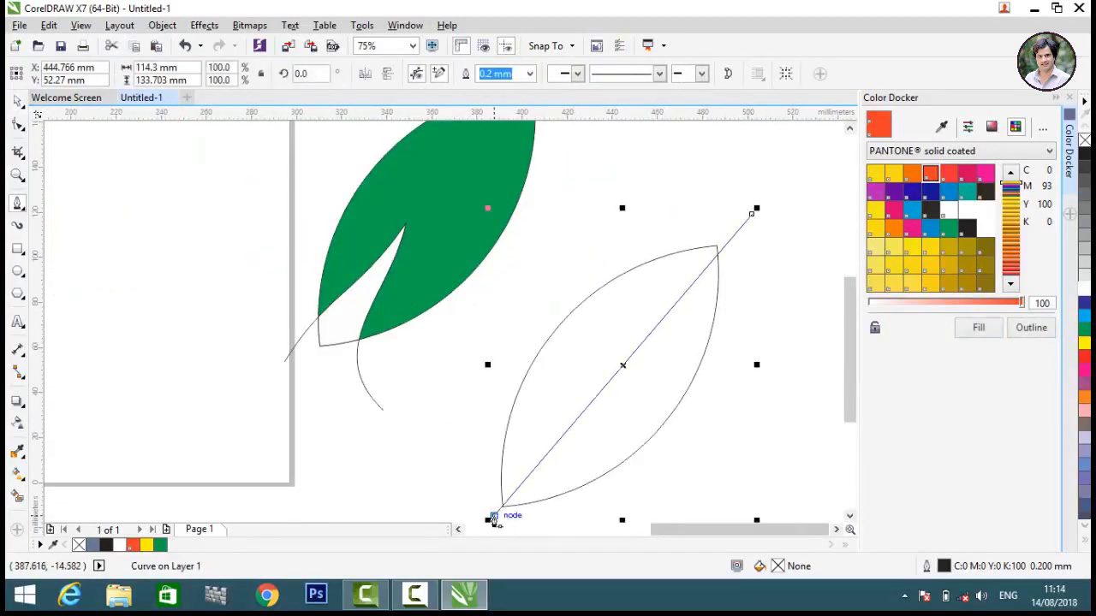
Convert the diagonal line to a curve and move its two end nodes exactly onto the tips of the unfilled leaf outline.
{"action": "left_click", "coordinate": [19, 125]}
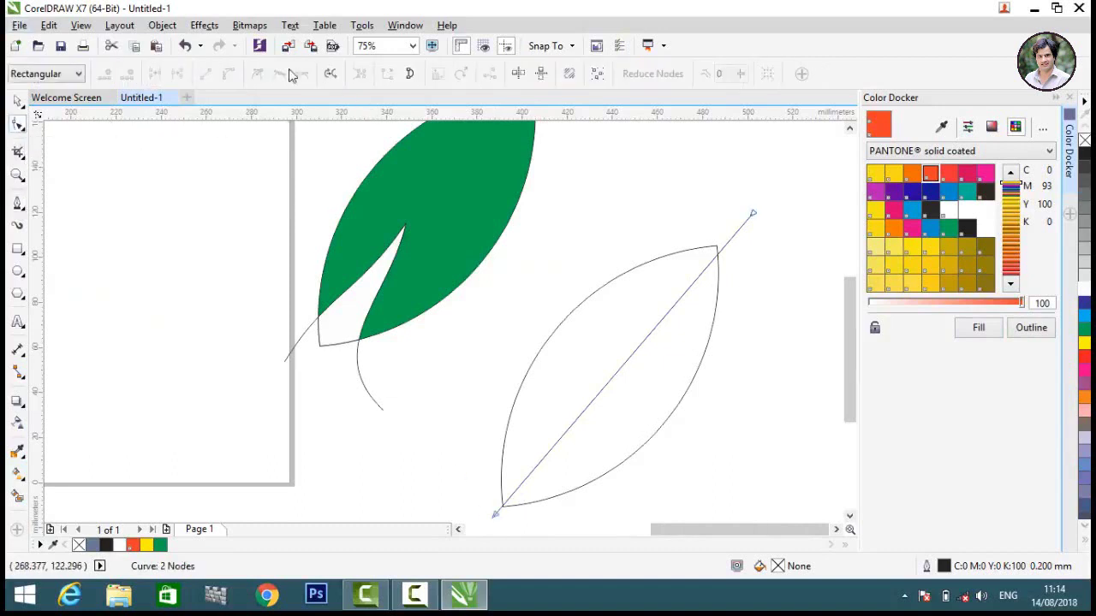
{"action": "left_click", "coordinate": [625, 361]}
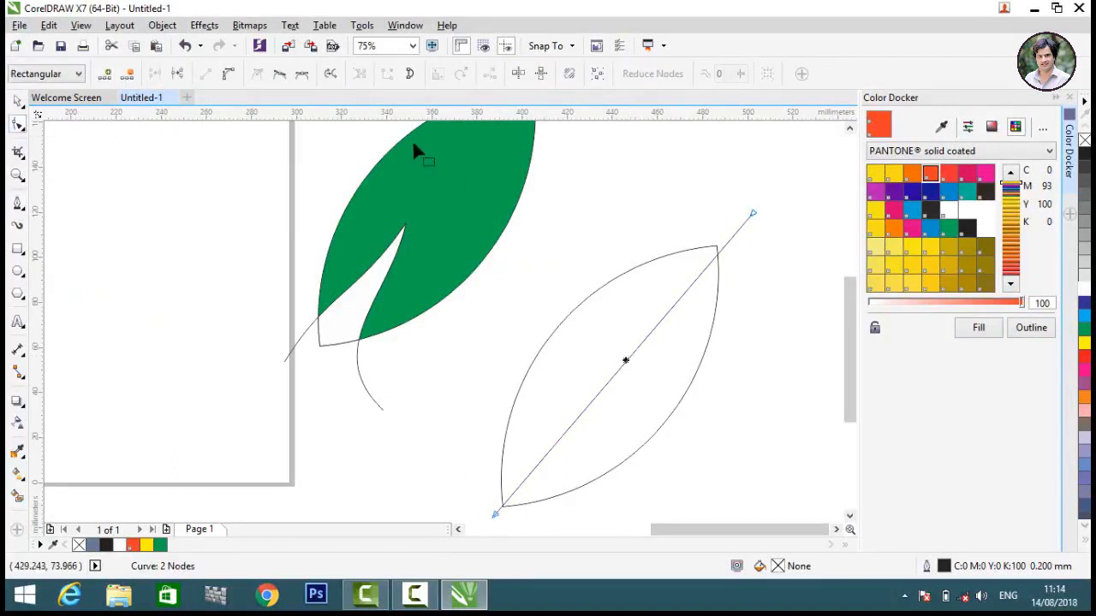
{"action": "left_click", "coordinate": [228, 73]}
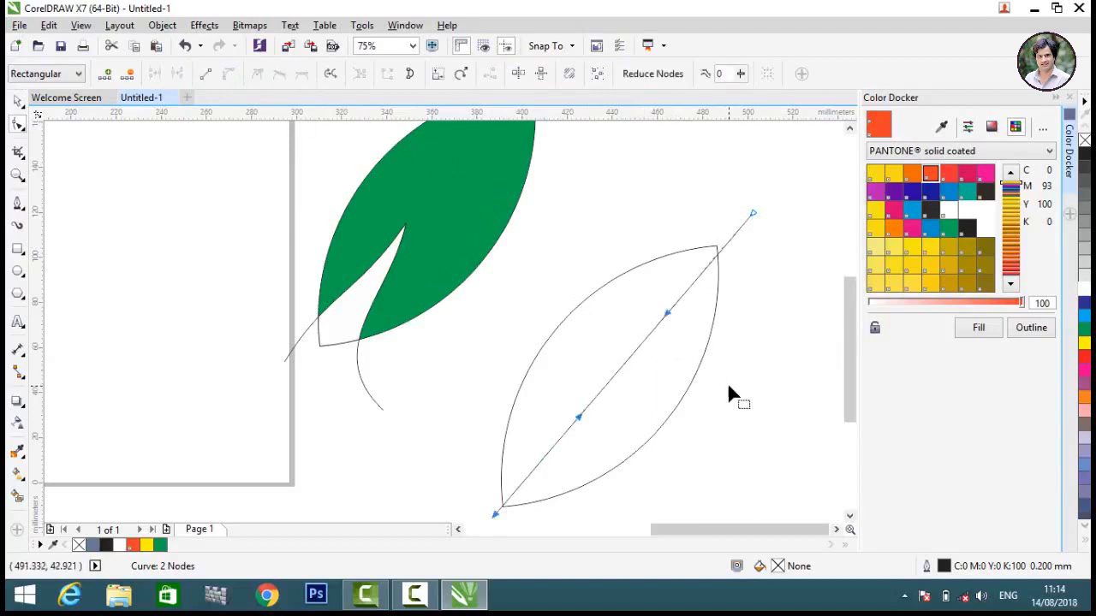
{"action": "scroll", "coordinate": [728, 392], "scroll_direction": "down", "scroll_amount": 2}
{"action": "scroll", "coordinate": [765, 308], "scroll_direction": "up", "scroll_amount": 2}
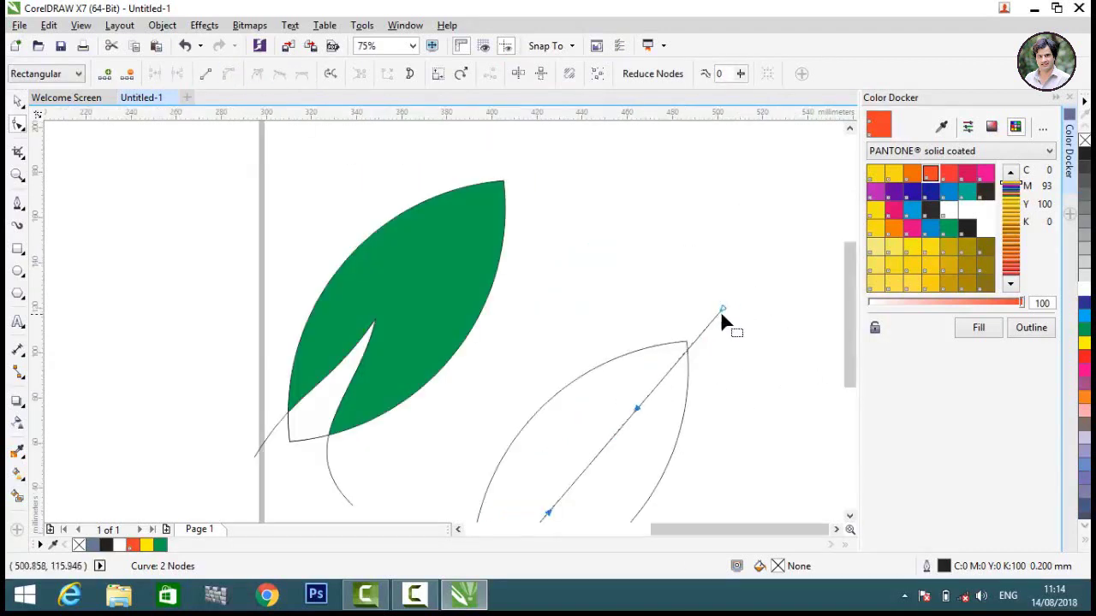
{"action": "left_click_drag", "start_coordinate": [722, 310], "coordinate": [687, 343]}
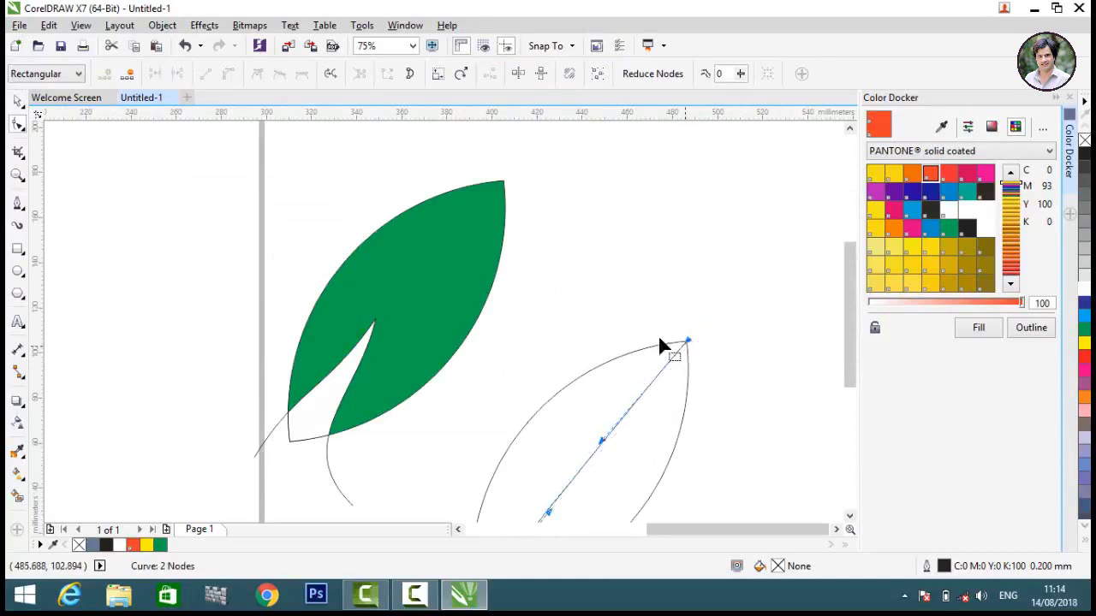
{"action": "scroll", "coordinate": [657, 351], "scroll_direction": "down", "scroll_amount": 2}
{"action": "scroll", "coordinate": [653, 399], "scroll_direction": "up", "scroll_amount": 2}
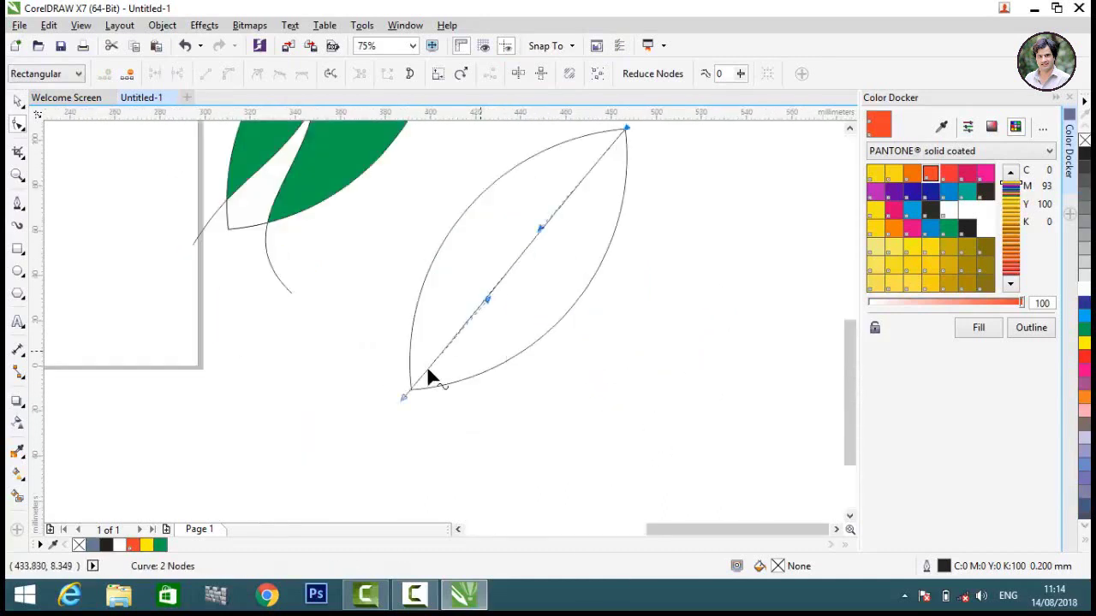
{"action": "left_click_drag", "start_coordinate": [399, 392], "coordinate": [410, 393]}
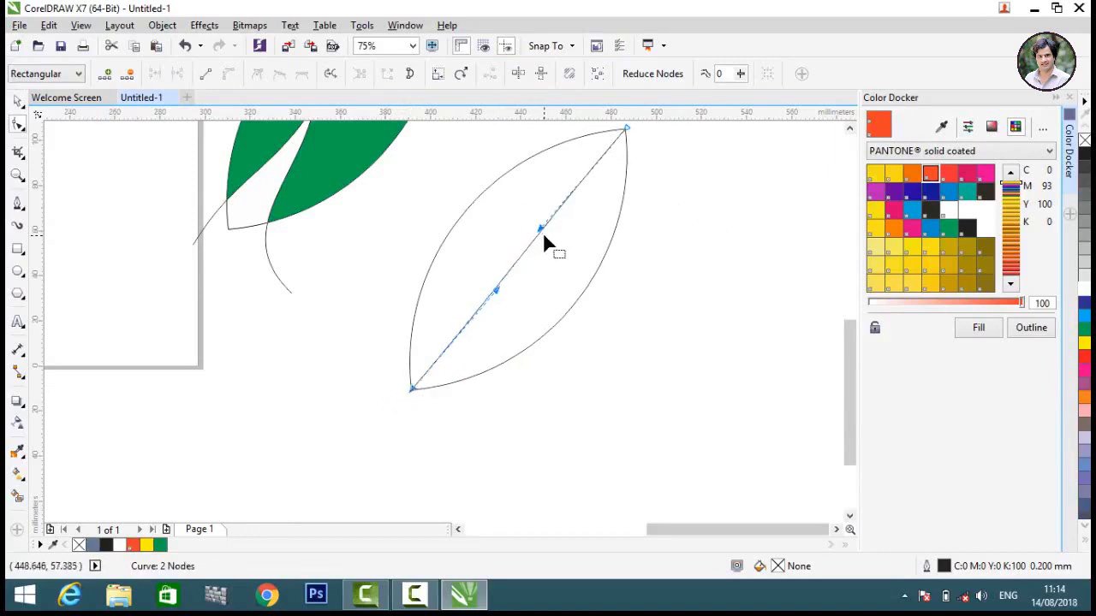
Bend the diagonal curve outward with both of its handles so it runs just inside the leaf outline's lower-right edge.
{"action": "left_click_drag", "start_coordinate": [540, 229], "coordinate": [608, 275]}
{"action": "left_click_drag", "start_coordinate": [496, 292], "coordinate": [542, 376]}
{"action": "scroll", "coordinate": [599, 246], "scroll_direction": "up", "scroll_amount": 3}
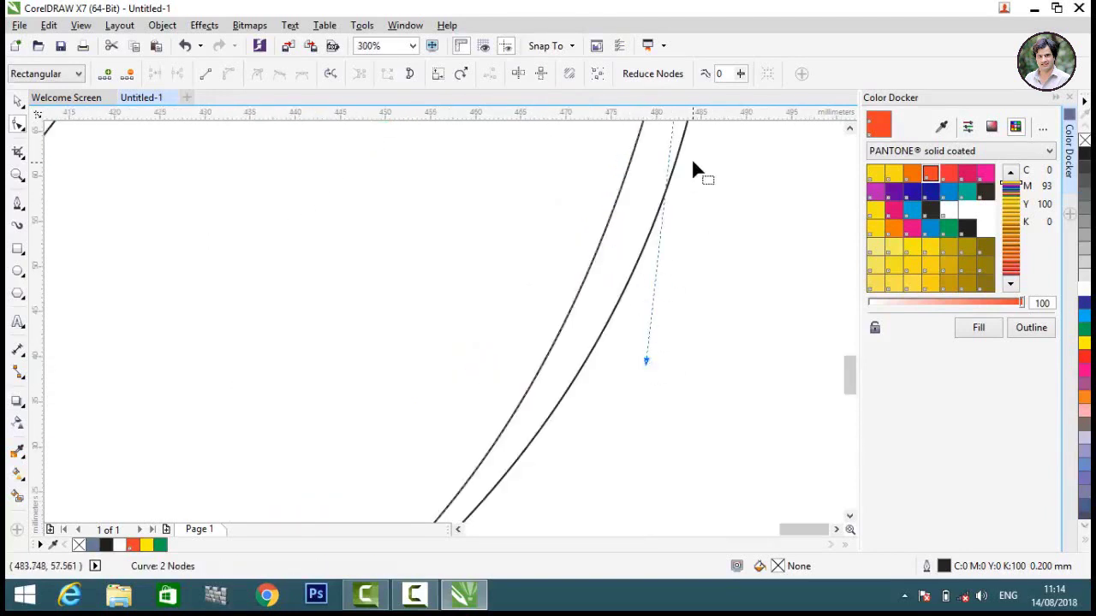
{"action": "scroll", "coordinate": [666, 206], "scroll_direction": "down", "scroll_amount": 5}
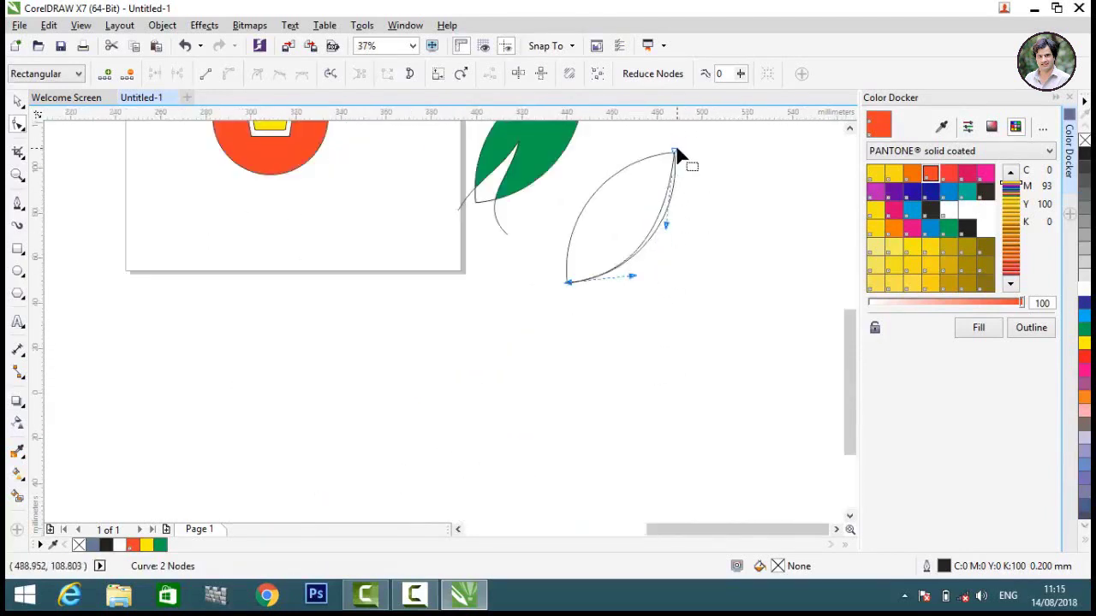
{"action": "scroll", "coordinate": [680, 152], "scroll_direction": "up", "scroll_amount": 4}
{"action": "scroll", "coordinate": [591, 237], "scroll_direction": "down", "scroll_amount": 3}
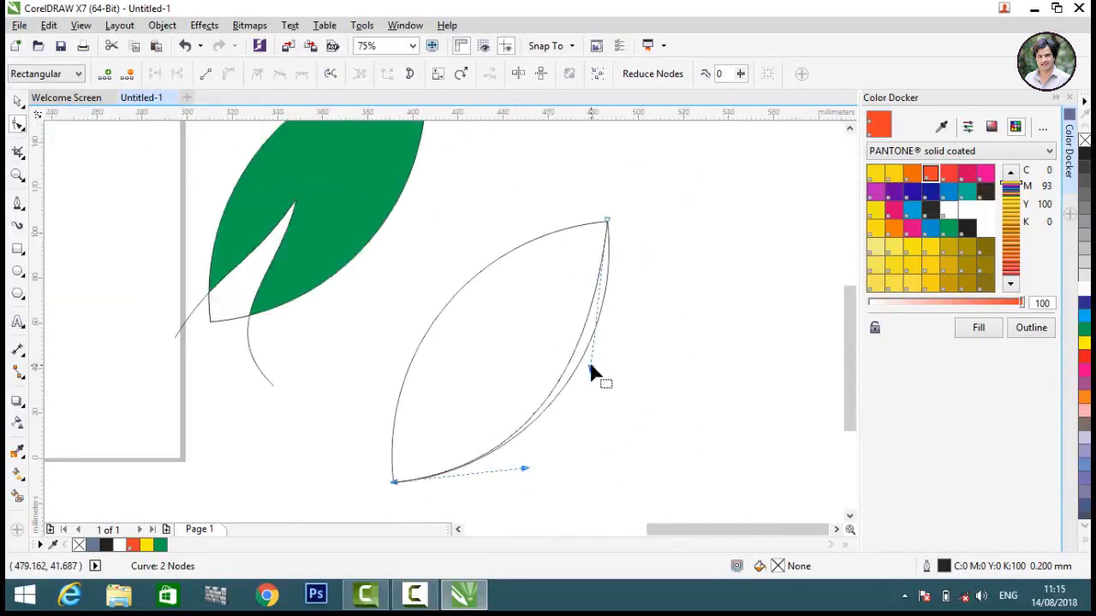
Reshape the curve into an S of about 30 by 86 mm from the leaf's upper tip to its lower-right edge, and clear the selection.
{"action": "left_click", "coordinate": [609, 227]}
{"action": "left_click_drag", "start_coordinate": [591, 369], "coordinate": [579, 338]}
{"action": "scroll", "coordinate": [513, 411], "scroll_direction": "down", "scroll_amount": 1}
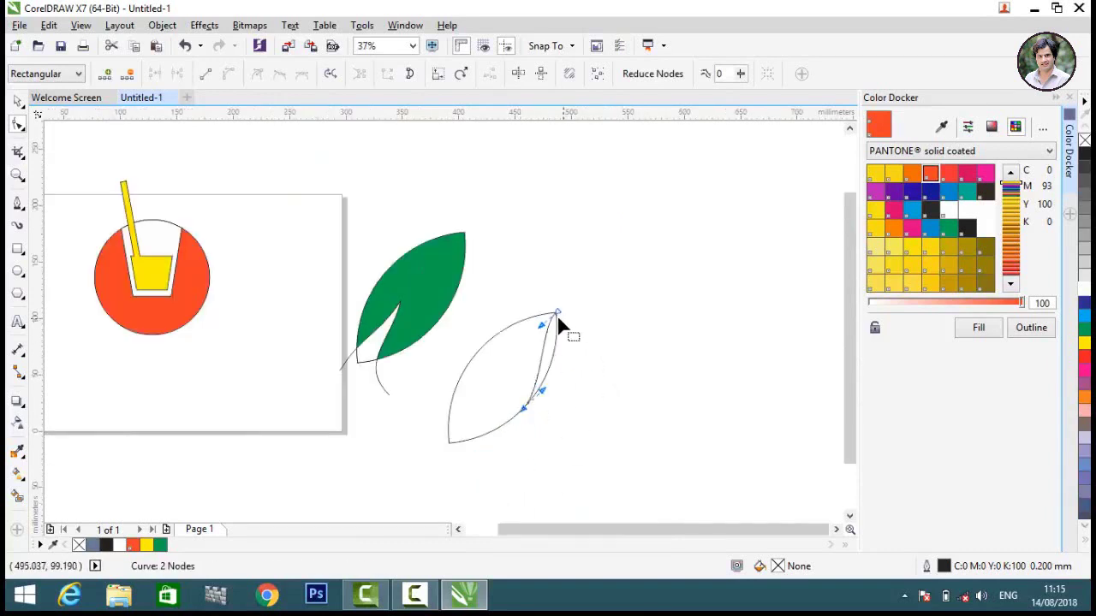
{"action": "scroll", "coordinate": [556, 313], "scroll_direction": "up", "scroll_amount": 2}
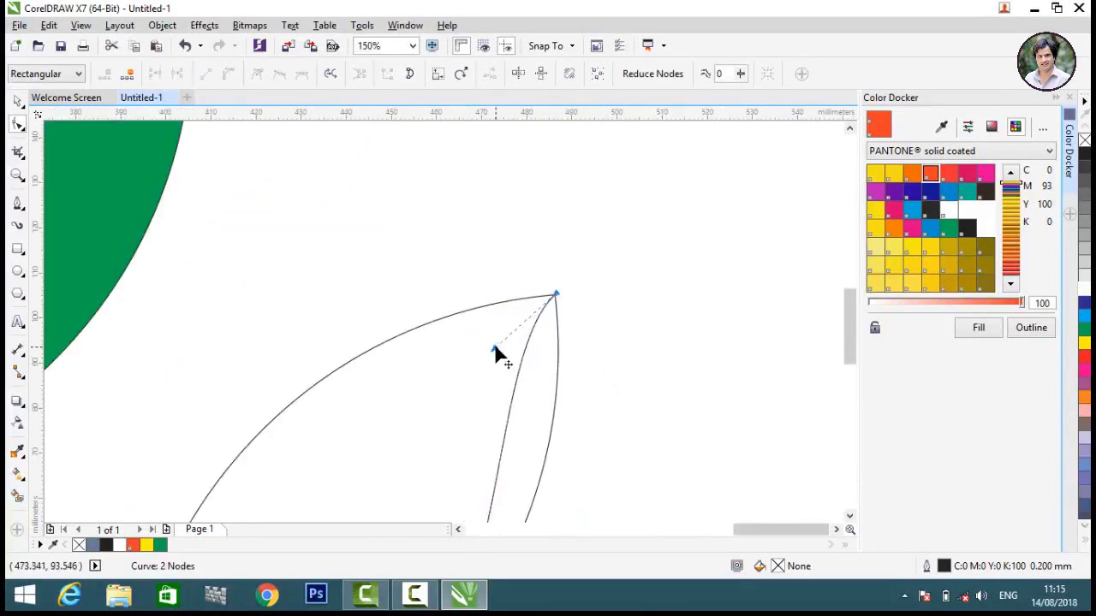
{"action": "left_click_drag", "start_coordinate": [493, 348], "coordinate": [449, 365]}
{"action": "scroll", "coordinate": [449, 365], "scroll_direction": "down", "scroll_amount": 2}
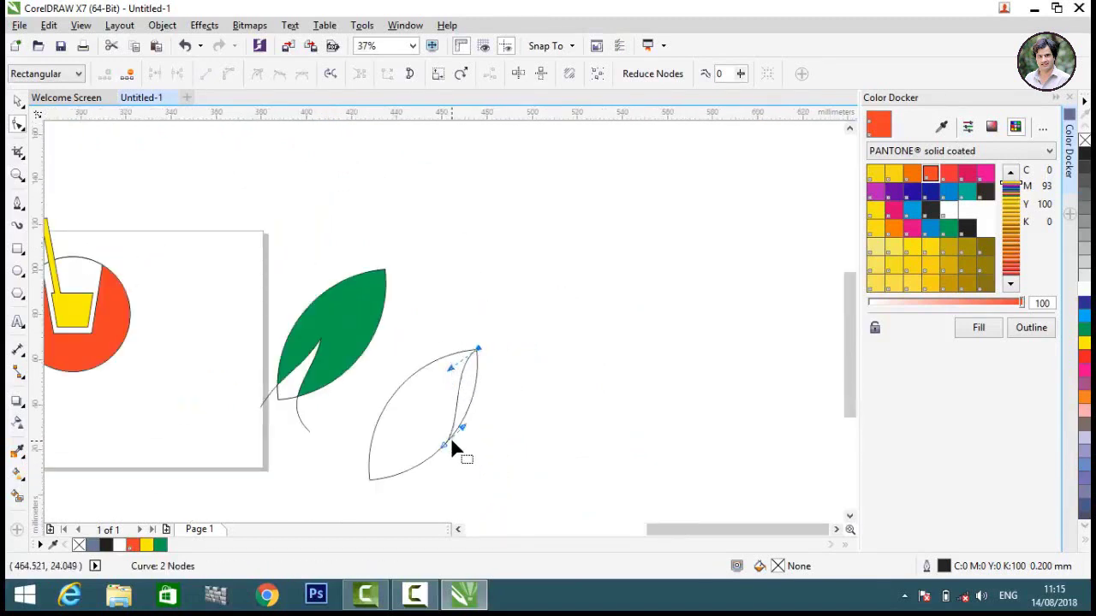
{"action": "scroll", "coordinate": [452, 444], "scroll_direction": "up", "scroll_amount": 1}
{"action": "mouse_move", "coordinate": [476, 413]}
{"action": "left_mouse_down"}
{"action": "mouse_move", "coordinate": [500, 410]}
{"action": "mouse_move", "coordinate": [489, 411]}
{"action": "left_mouse_up"}
{"action": "left_click", "coordinate": [355, 152]}
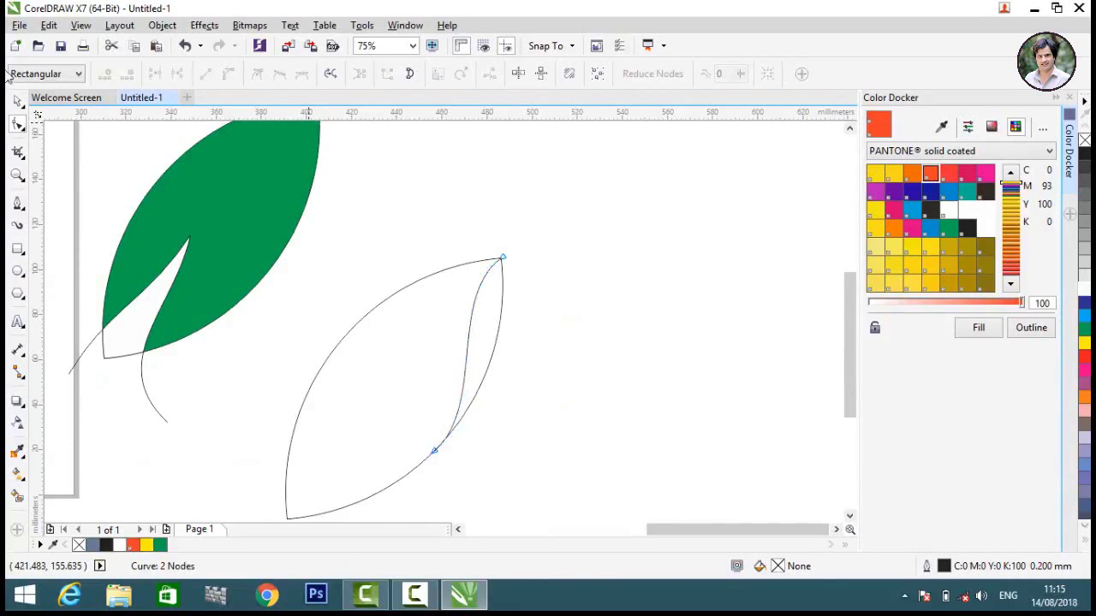
{"action": "left_click", "coordinate": [17, 103]}
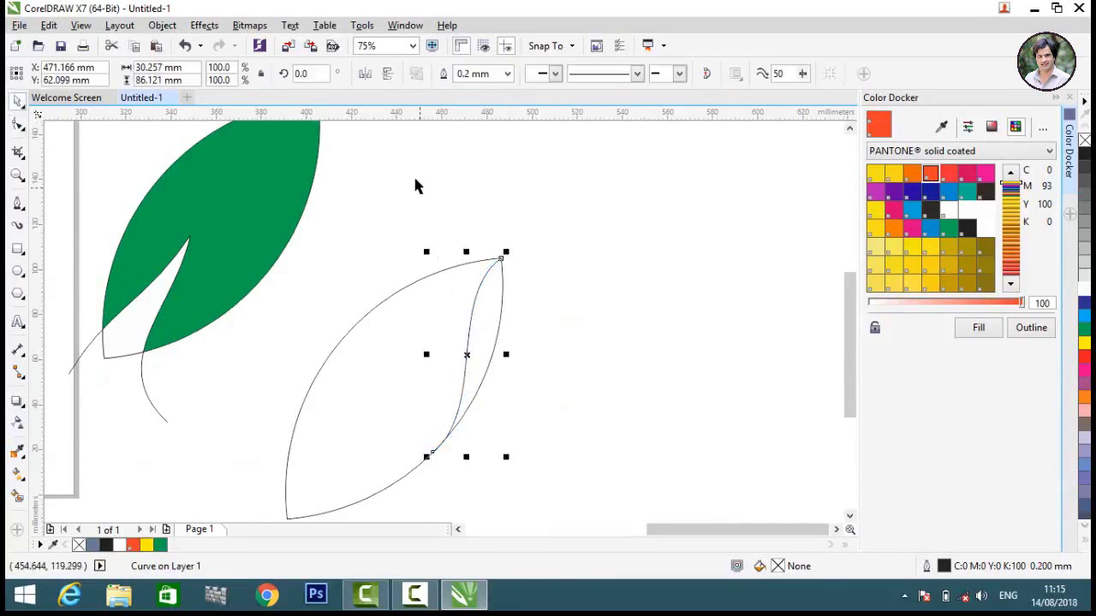
{"action": "left_click", "coordinate": [412, 174]}
Move the white notch shape from the green leaf to the unfilled leaf and align its corner precisely with the outline's lower tip.
{"action": "scroll", "coordinate": [364, 221], "scroll_direction": "down", "scroll_amount": 4}
{"action": "scroll", "coordinate": [364, 221], "scroll_direction": "up", "scroll_amount": 2}
{"action": "left_click_drag", "start_coordinate": [325, 227], "coordinate": [423, 304]}
{"action": "scroll", "coordinate": [419, 299], "scroll_direction": "up", "scroll_amount": 6}
{"action": "left_click_drag", "start_coordinate": [346, 383], "coordinate": [338, 406]}
{"action": "left_click", "coordinate": [411, 445]}
{"action": "left_click", "coordinate": [398, 440]}
{"action": "scroll", "coordinate": [307, 452], "scroll_direction": "up", "scroll_amount": 4}
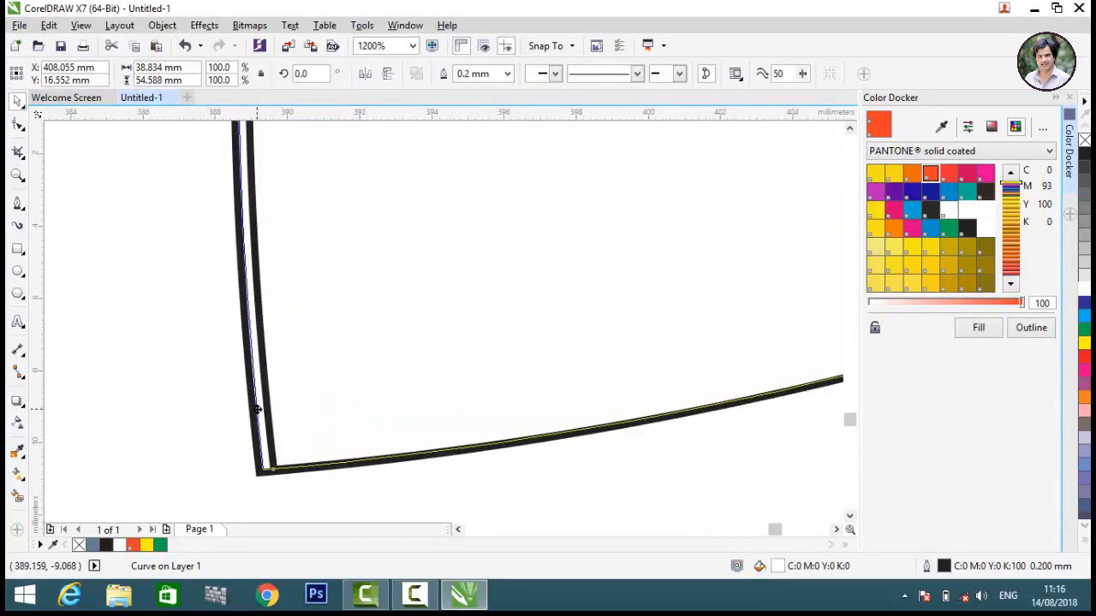
{"action": "left_click_drag", "start_coordinate": [255, 410], "coordinate": [254, 409]}
{"action": "left_click", "coordinate": [228, 399]}
{"action": "scroll", "coordinate": [288, 353], "scroll_direction": "down", "scroll_amount": 10}
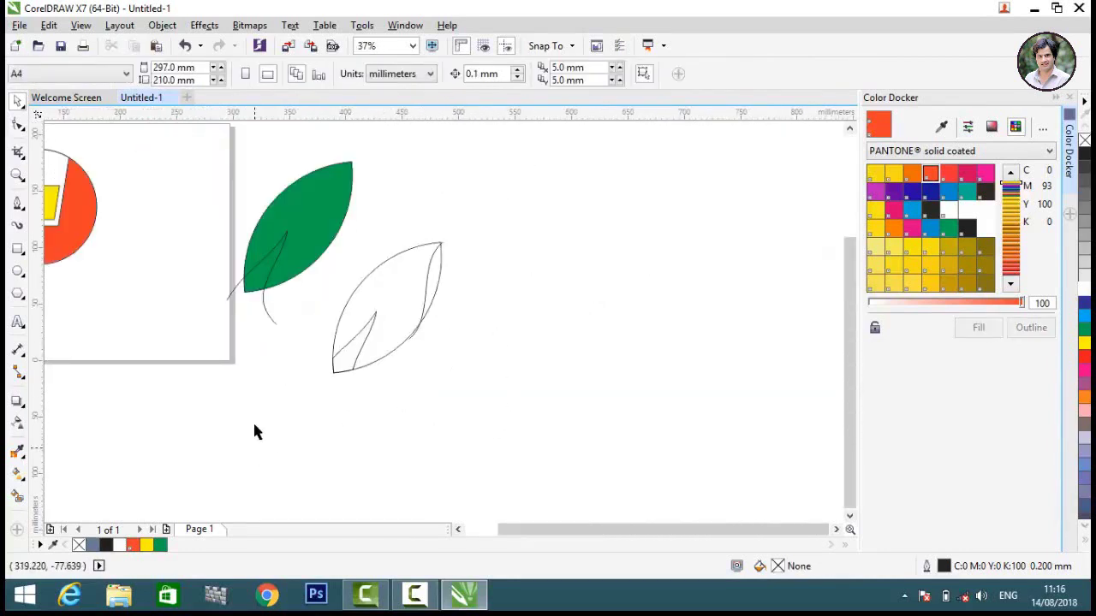
Smart-fill the unfilled leaf's body between the notch and the S-curve, recolor it green C:100 M:0 Y:100 K:0, and clear the selection.
{"action": "left_click", "coordinate": [412, 298]}
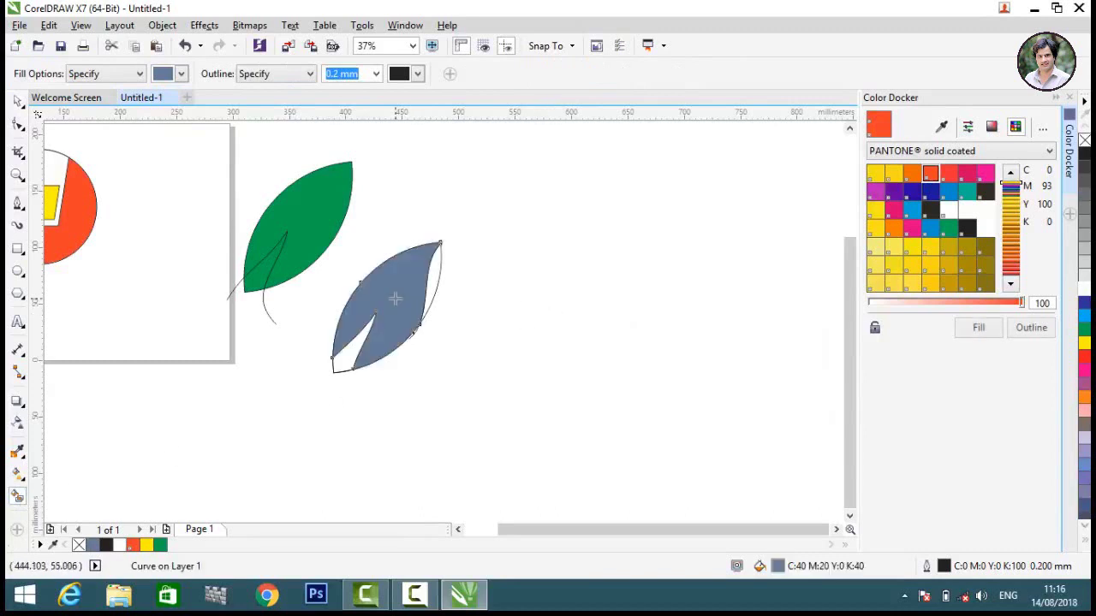
{"action": "left_click", "coordinate": [1084, 336]}
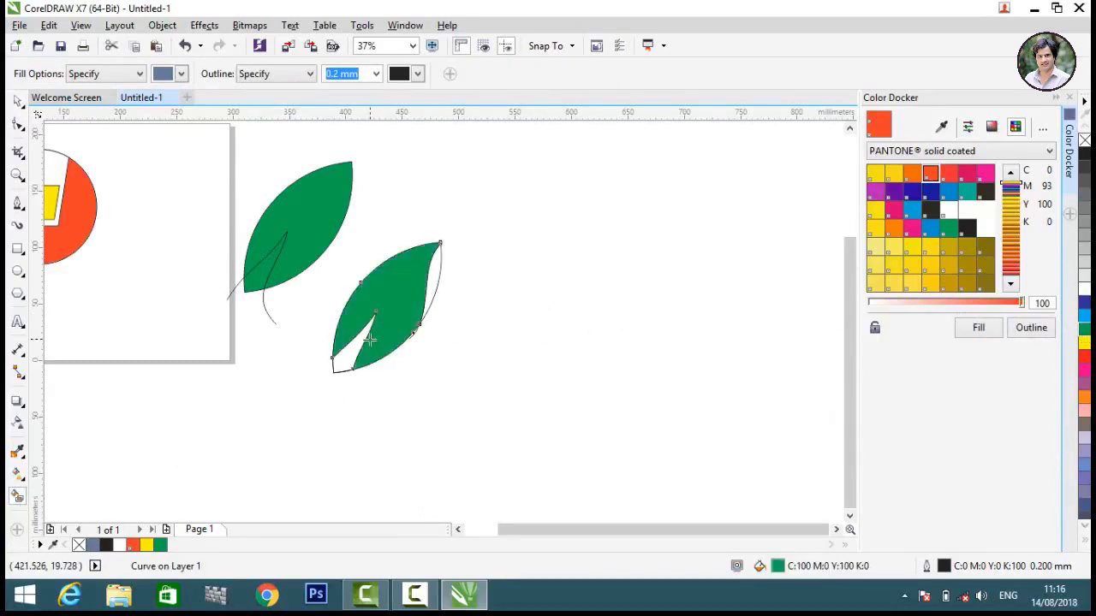
{"action": "key", "text": "space"}
{"action": "left_click", "coordinate": [342, 378]}
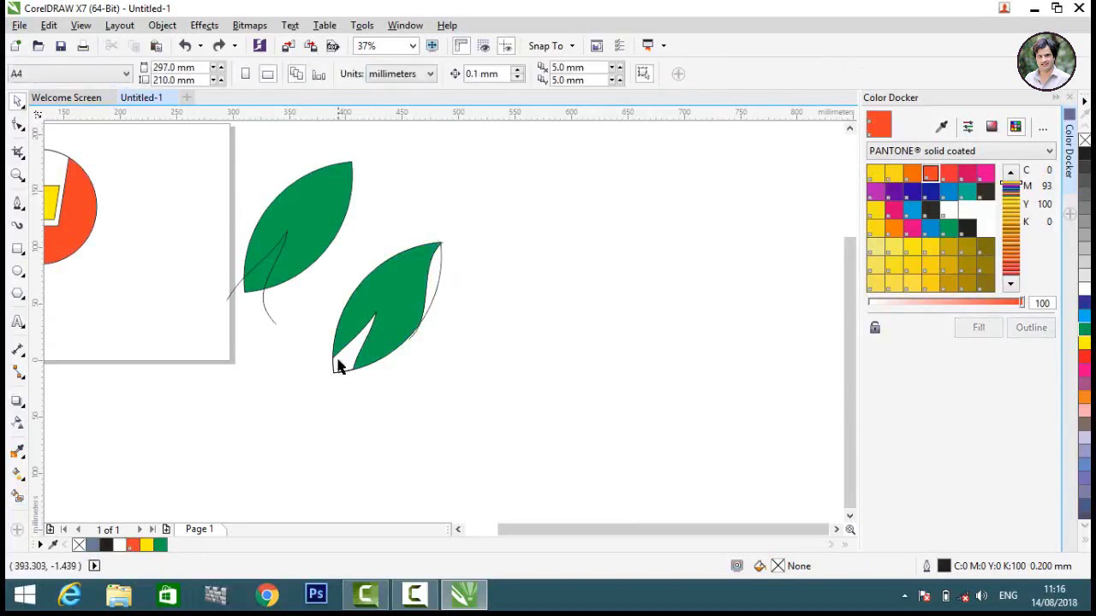
Move the white notch shape and the unfilled leaf outline away from the newly filled green leaf.
{"action": "left_click_drag", "start_coordinate": [336, 359], "coordinate": [263, 387]}
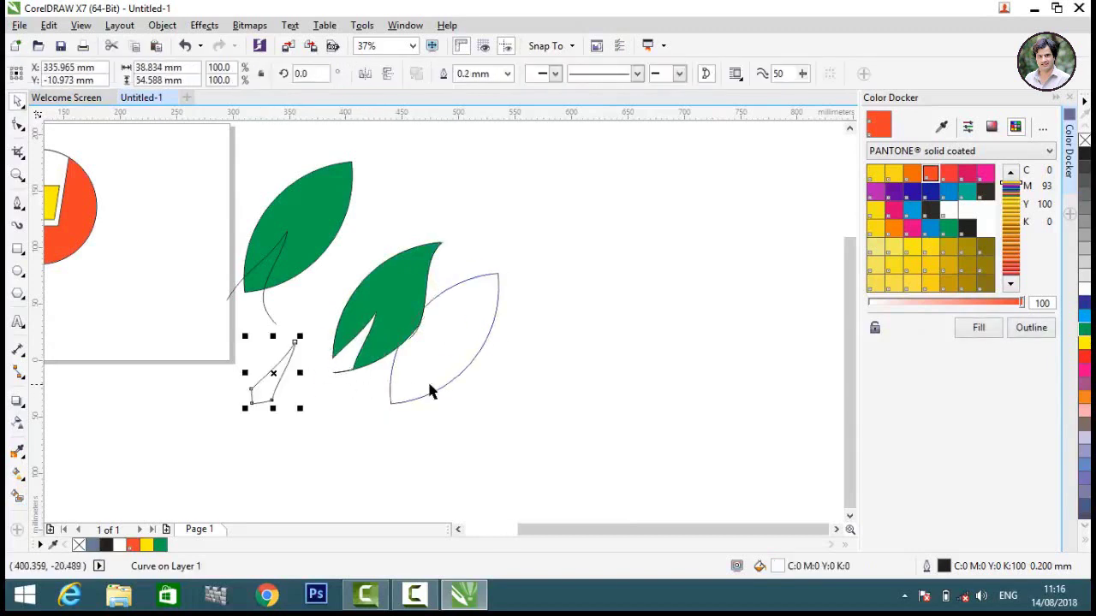
{"action": "left_click", "coordinate": [360, 355]}
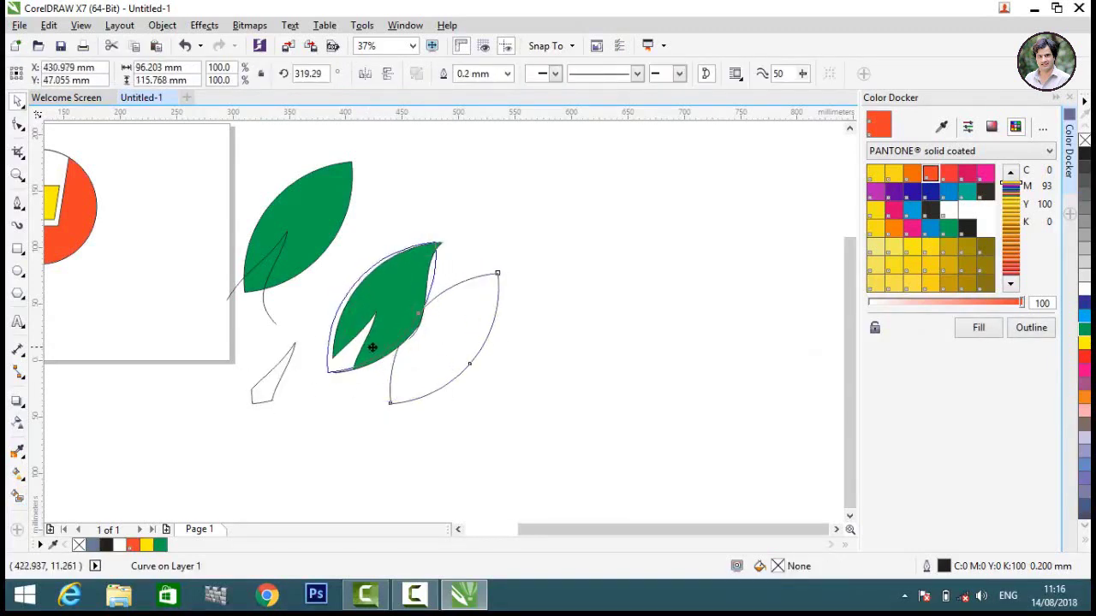
{"action": "left_click_drag", "start_coordinate": [374, 347], "coordinate": [581, 360]}
{"action": "left_click", "coordinate": [330, 369]}
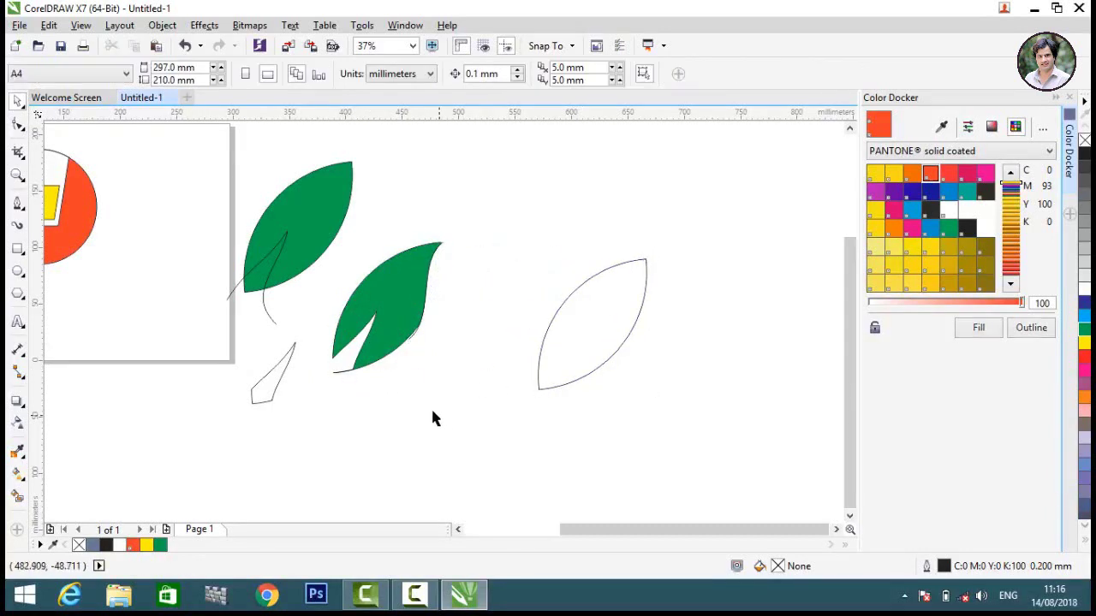
{"action": "scroll", "coordinate": [232, 392], "scroll_direction": "up", "scroll_amount": 3}
{"action": "scroll", "coordinate": [274, 330], "scroll_direction": "down", "scroll_amount": 4}
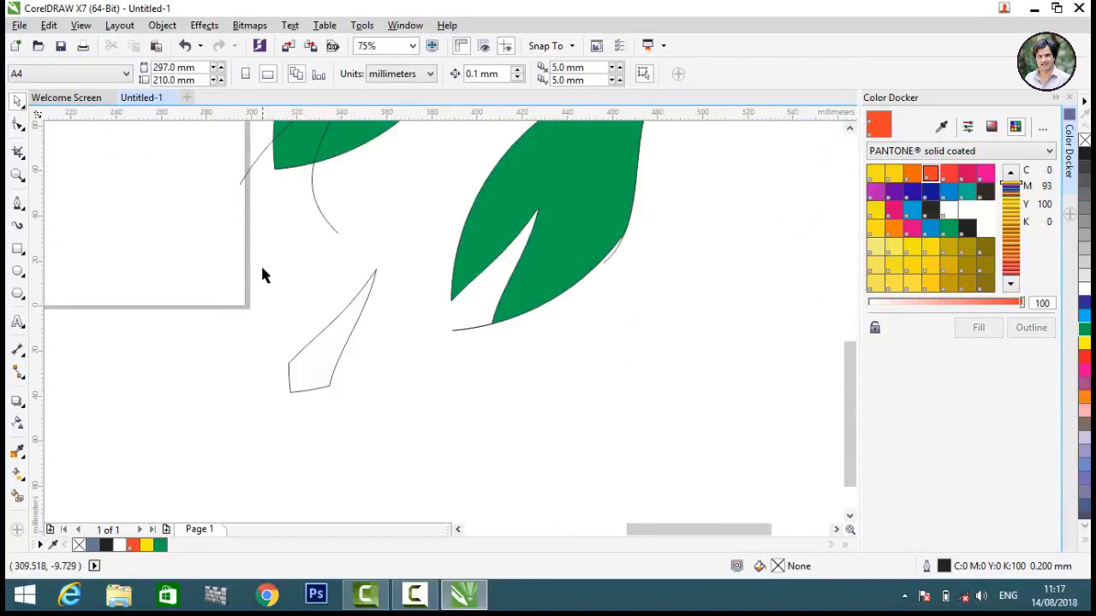
{"action": "scroll", "coordinate": [242, 215], "scroll_direction": "up", "scroll_amount": 2}
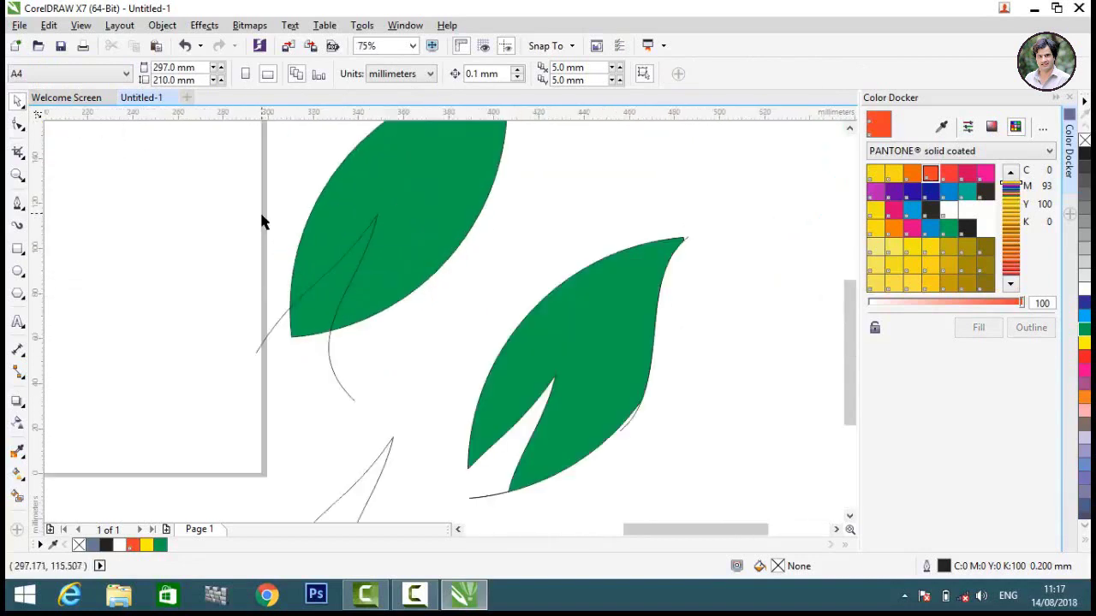
Delete the curved inverted-V path and move the white notch shape back onto the first green leaf's lower tip.
{"action": "left_click", "coordinate": [267, 336]}
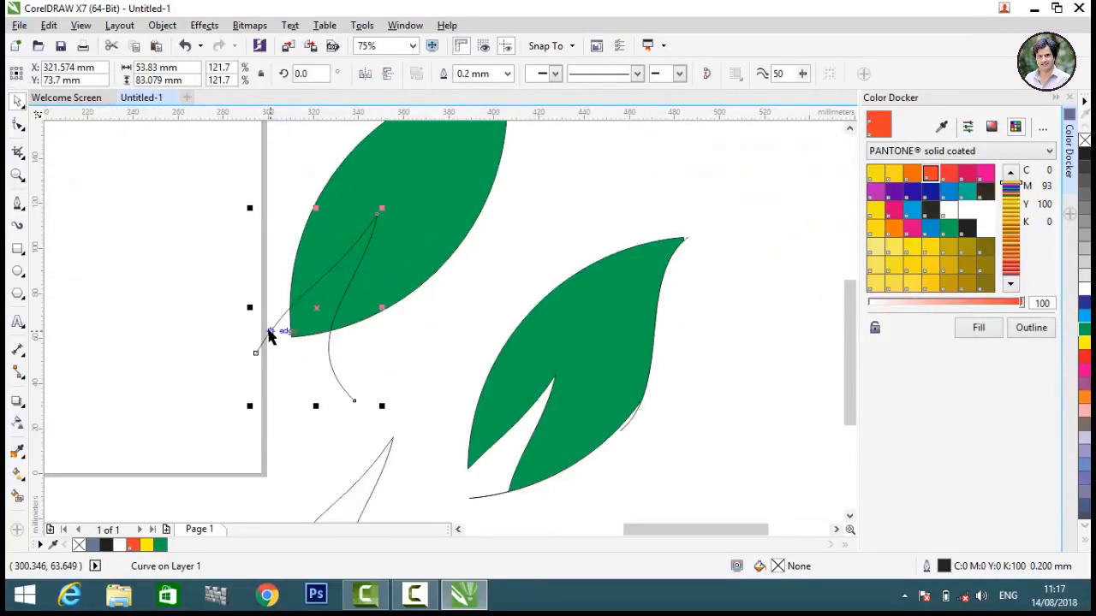
{"action": "key", "text": "Escape"}
{"action": "left_click_drag", "start_coordinate": [349, 499], "coordinate": [333, 279]}
Rotate the second green leaf clockwise to about 322.9 degrees, place it just below the first leaf, and clear the selection.
{"action": "scroll", "coordinate": [305, 295], "scroll_direction": "up", "scroll_amount": 2}
{"action": "scroll", "coordinate": [307, 293], "scroll_direction": "down", "scroll_amount": 2}
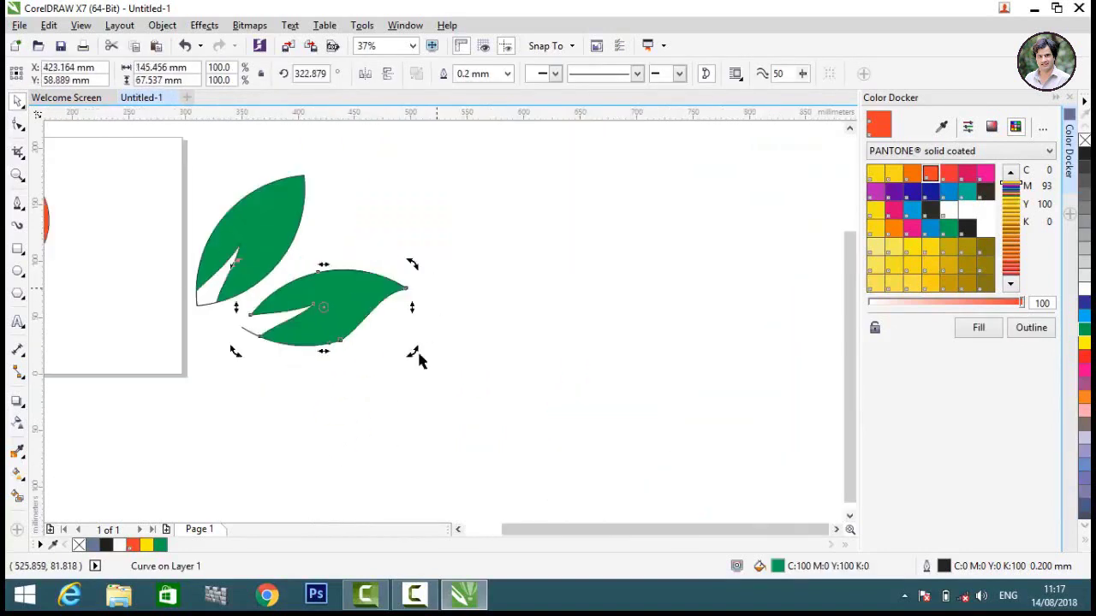
{"action": "left_click", "coordinate": [356, 378]}
Scale the first leaf together with its white notch down proportionally to about 63 by 76 mm.
{"action": "left_click", "coordinate": [267, 226]}
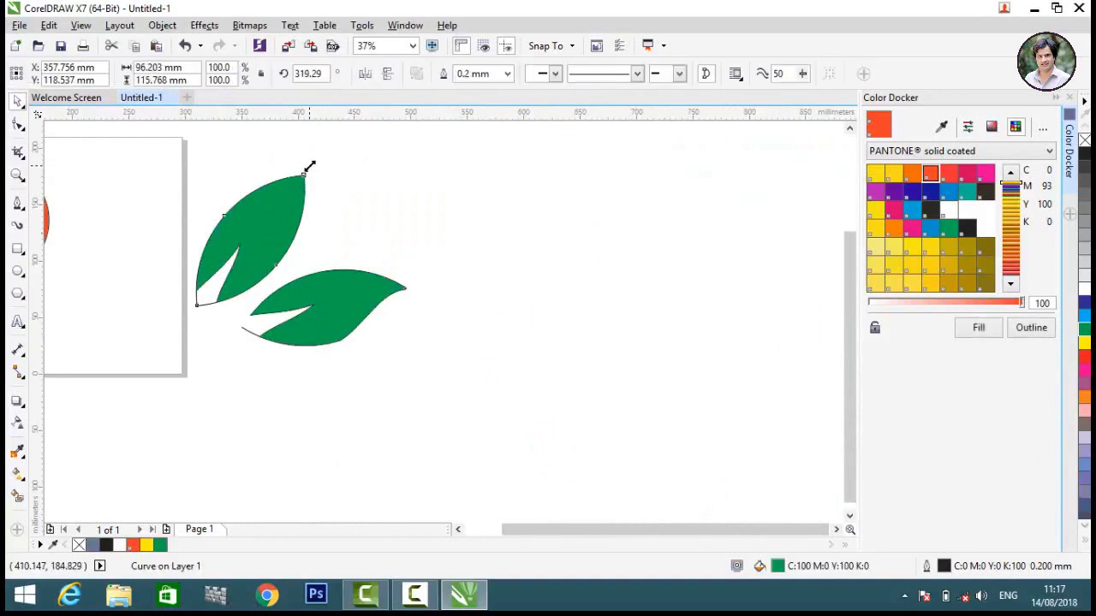
{"action": "left_click_drag", "start_coordinate": [306, 169], "coordinate": [272, 214]}
{"action": "left_click", "coordinate": [311, 225]}
Move the larger rotated leaf left so its base sits directly beneath the small leaf's lower tip.
{"action": "left_click", "coordinate": [292, 346]}
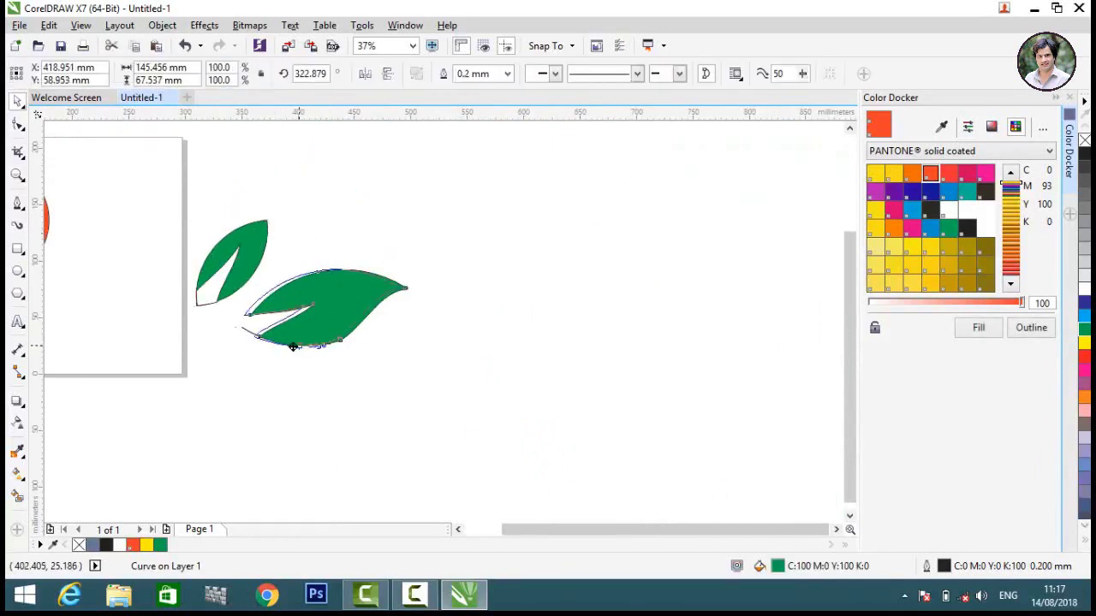
{"action": "left_click_drag", "start_coordinate": [293, 345], "coordinate": [254, 339]}
{"action": "left_click", "coordinate": [249, 399]}
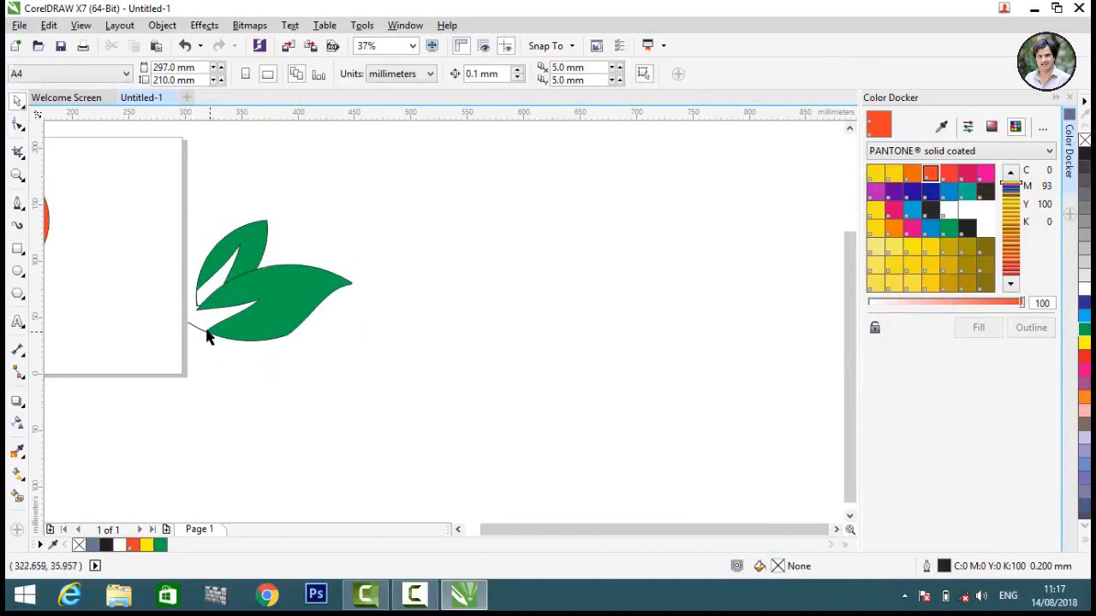
Rotate the small leaf and its notch as a group counterclockwise by about 36.6 degrees so it stands nearly upright.
{"action": "scroll", "coordinate": [208, 333], "scroll_direction": "down", "scroll_amount": 2}
{"action": "scroll", "coordinate": [208, 290], "scroll_direction": "up", "scroll_amount": 2}
{"action": "left_click", "coordinate": [285, 241]}
{"action": "left_click", "coordinate": [264, 232]}
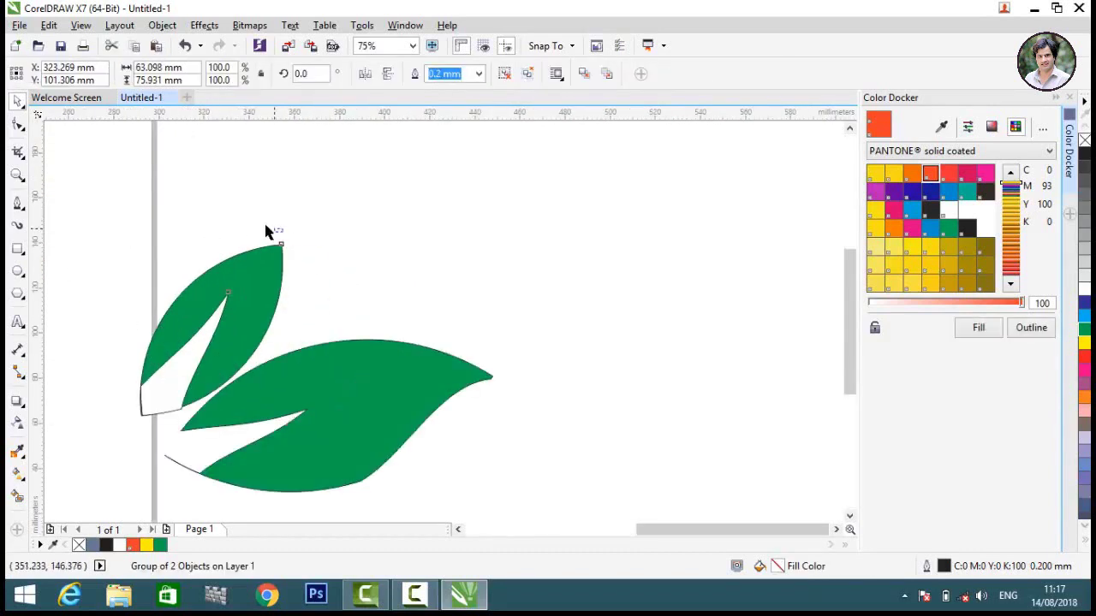
{"action": "left_click", "coordinate": [284, 261]}
{"action": "left_click", "coordinate": [284, 260]}
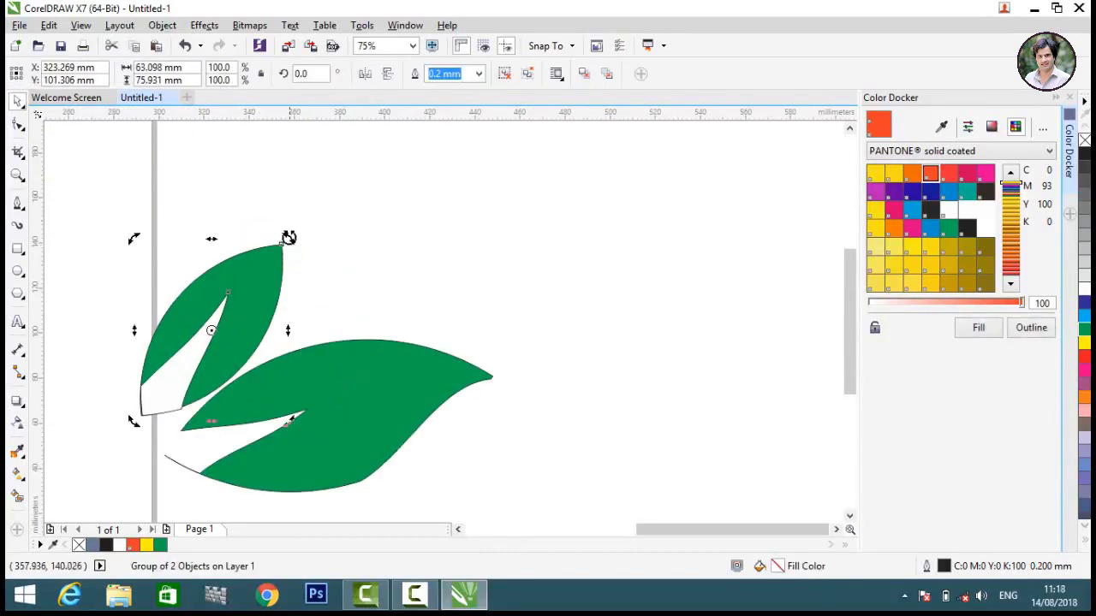
{"action": "left_click_drag", "start_coordinate": [288, 238], "coordinate": [217, 238]}
{"action": "left_click", "coordinate": [374, 335]}
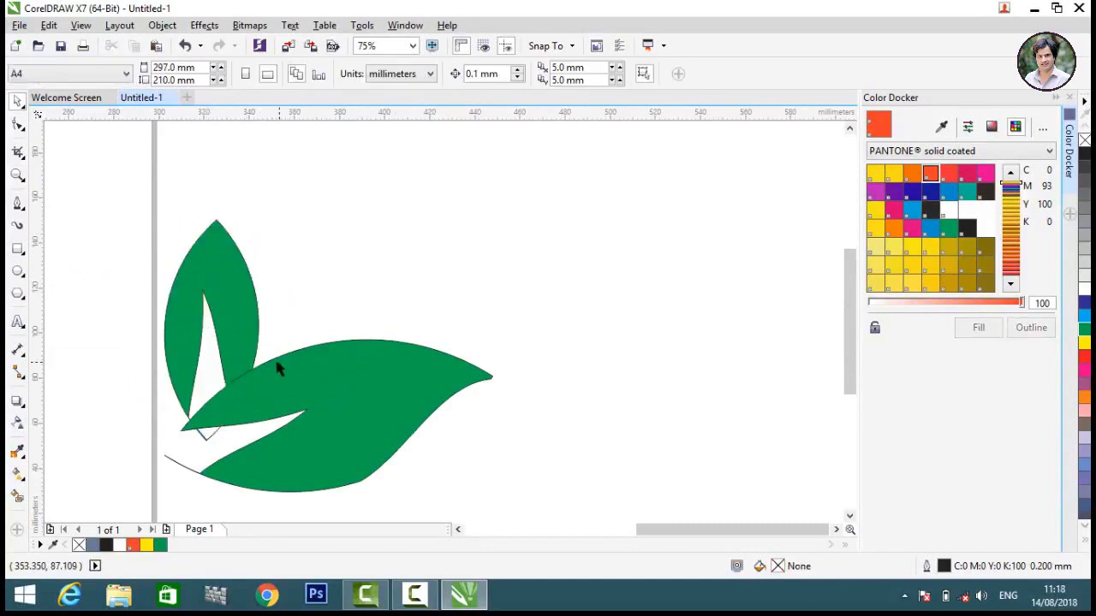
Move the upright leaf group down and left so its tip meets the larger leaf's base line, and select the larger leaf.
{"action": "left_click_drag", "start_coordinate": [244, 350], "coordinate": [211, 369]}
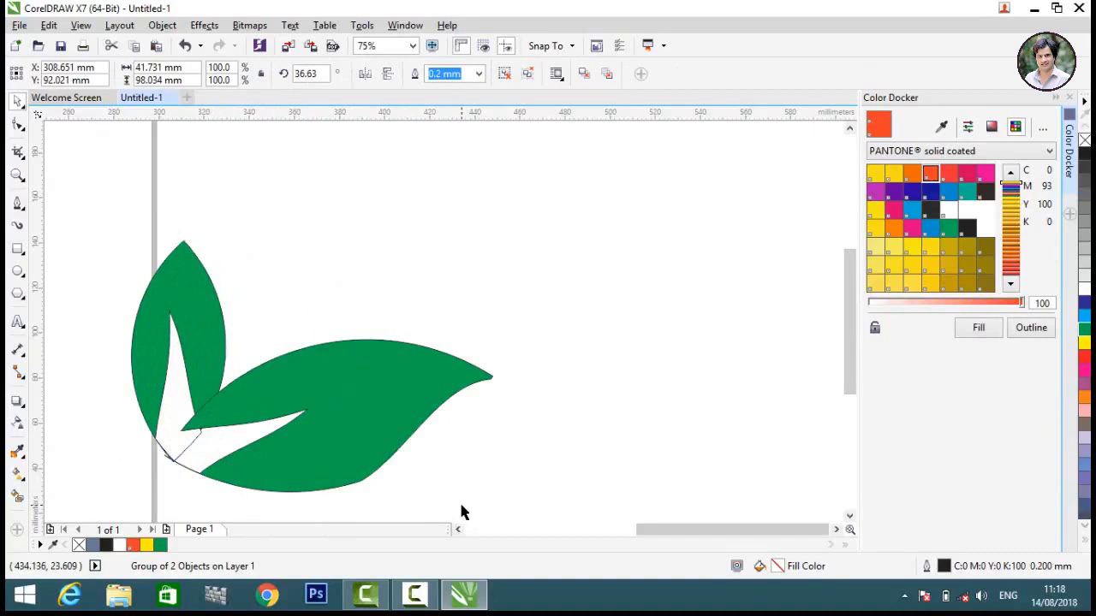
{"action": "left_click", "coordinate": [201, 386]}
{"action": "left_click", "coordinate": [327, 488]}
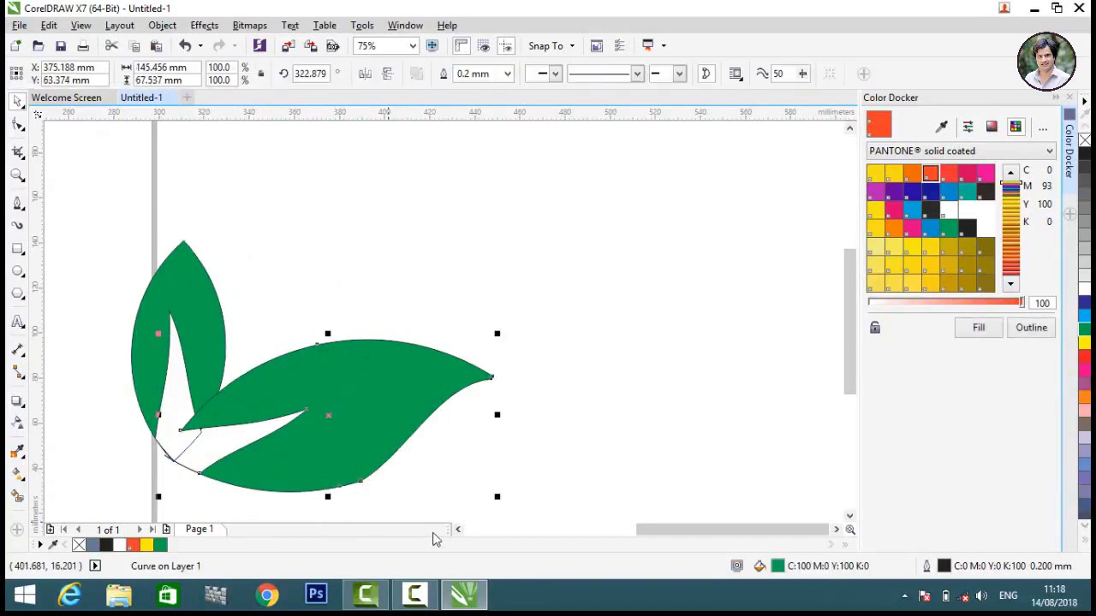
Remove the larger leaf's outline and move it slightly down-left so its base tip meets the upright leaf's base.
{"action": "left_click", "coordinate": [260, 435]}
{"action": "left_click", "coordinate": [237, 421]}
{"action": "scroll", "coordinate": [454, 480], "scroll_direction": "up", "scroll_amount": 2}
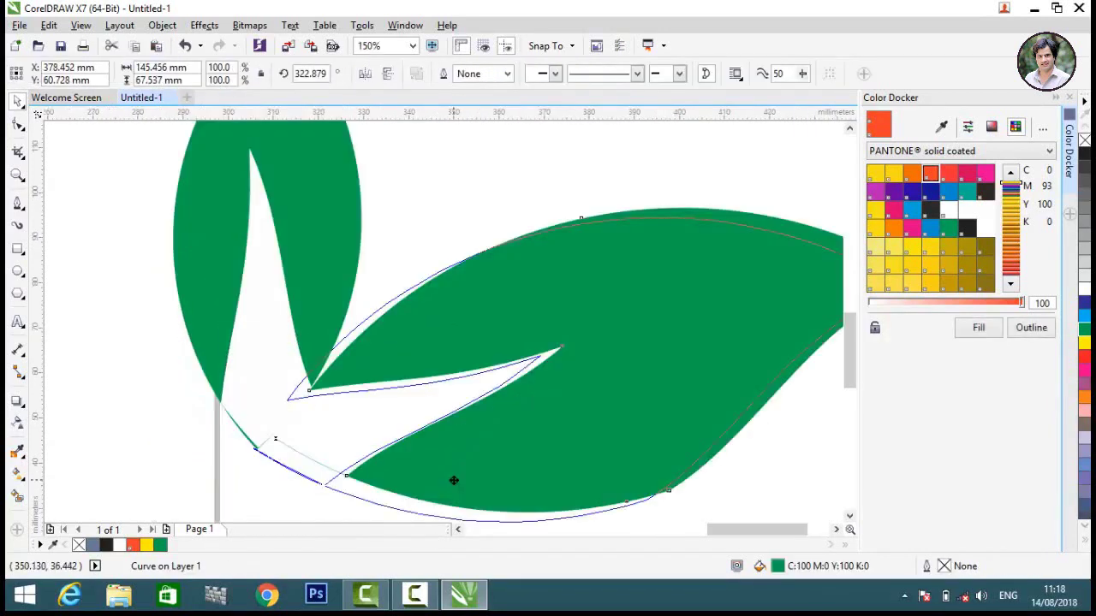
{"action": "left_click_drag", "start_coordinate": [453, 481], "coordinate": [453, 480]}
{"action": "left_click", "coordinate": [439, 257]}
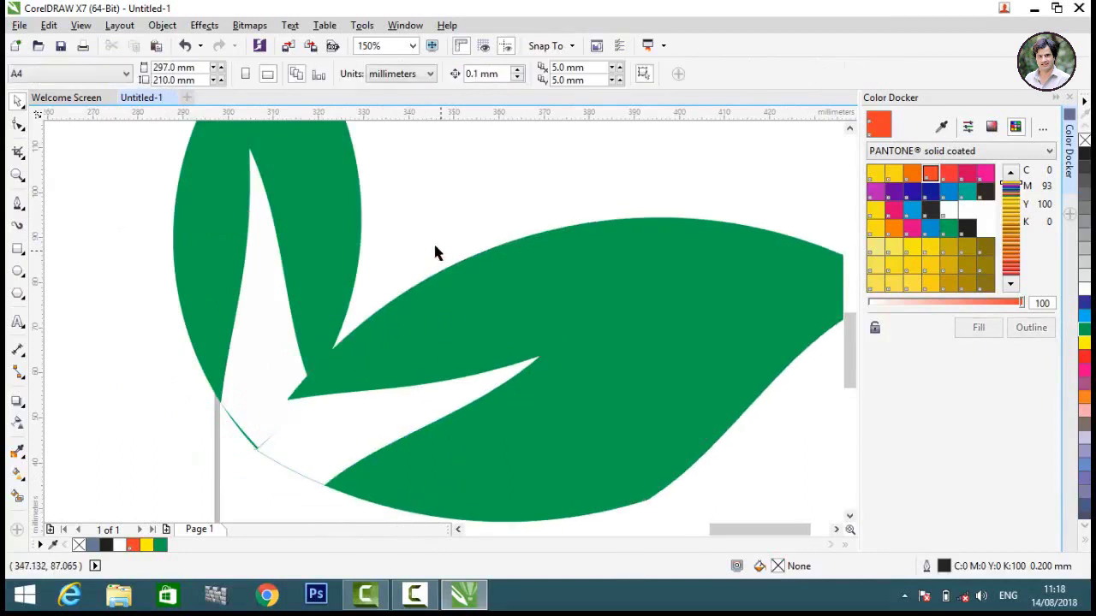
Group the upright leaf and the larger leaf into one leaf object.
{"action": "scroll", "coordinate": [415, 227], "scroll_direction": "down", "scroll_amount": 4}
{"action": "left_click_drag", "start_coordinate": [427, 168], "coordinate": [641, 557]}
{"action": "left_click", "coordinate": [695, 73]}
{"action": "left_click", "coordinate": [565, 255]}
{"action": "scroll", "coordinate": [425, 269], "scroll_direction": "down", "scroll_amount": 3}
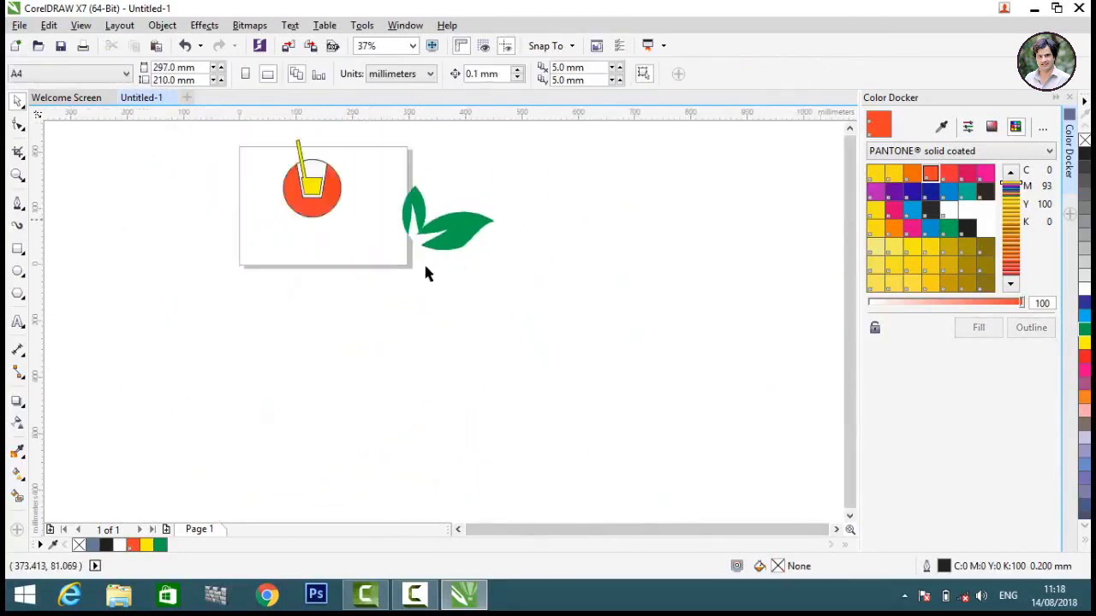
Move the leaf group over the glass and scale it proportionally to about 73 by 51 mm.
{"action": "scroll", "coordinate": [368, 240], "scroll_direction": "up", "scroll_amount": 4}
{"action": "scroll", "coordinate": [364, 227], "scroll_direction": "up", "scroll_amount": 2}
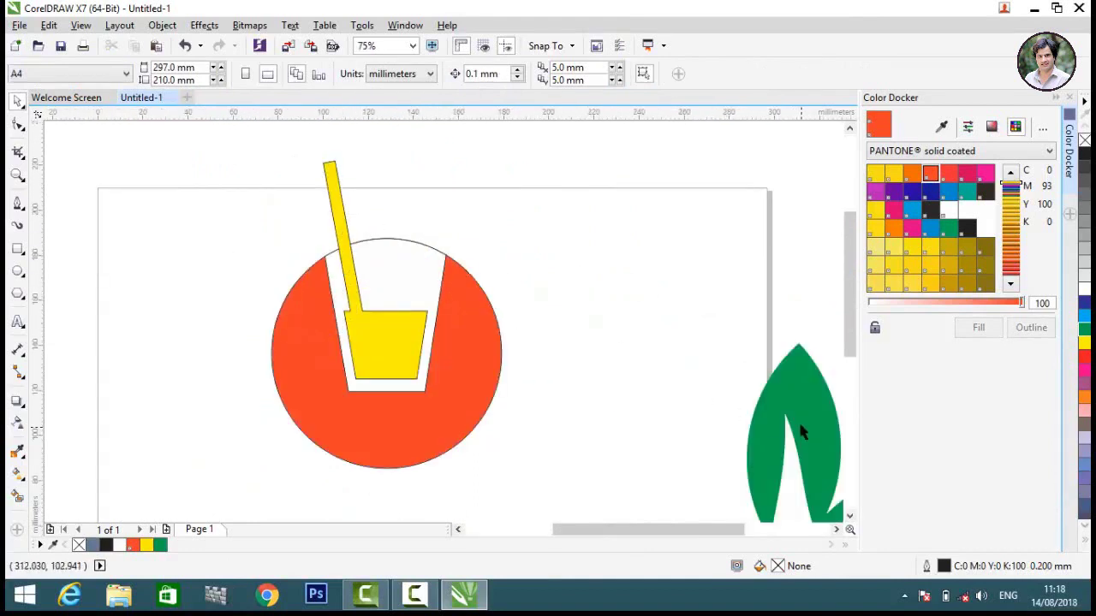
{"action": "left_click_drag", "start_coordinate": [802, 432], "coordinate": [555, 243]}
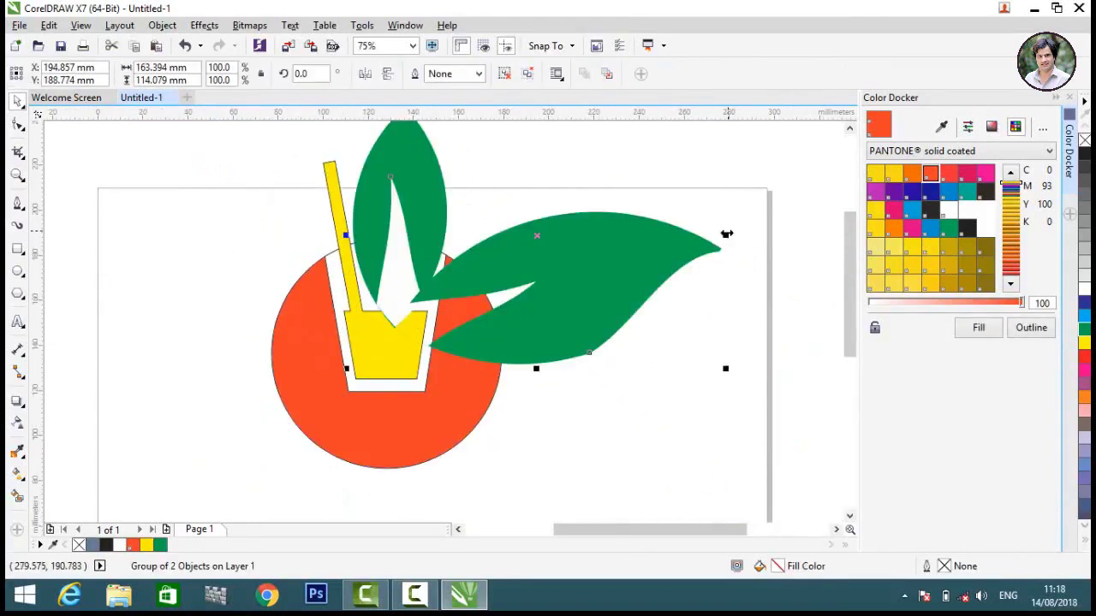
{"action": "left_click_drag", "start_coordinate": [725, 236], "coordinate": [670, 249]}
{"action": "key", "text": "ctrl+z"}
{"action": "left_click_drag", "start_coordinate": [724, 372], "coordinate": [521, 224]}
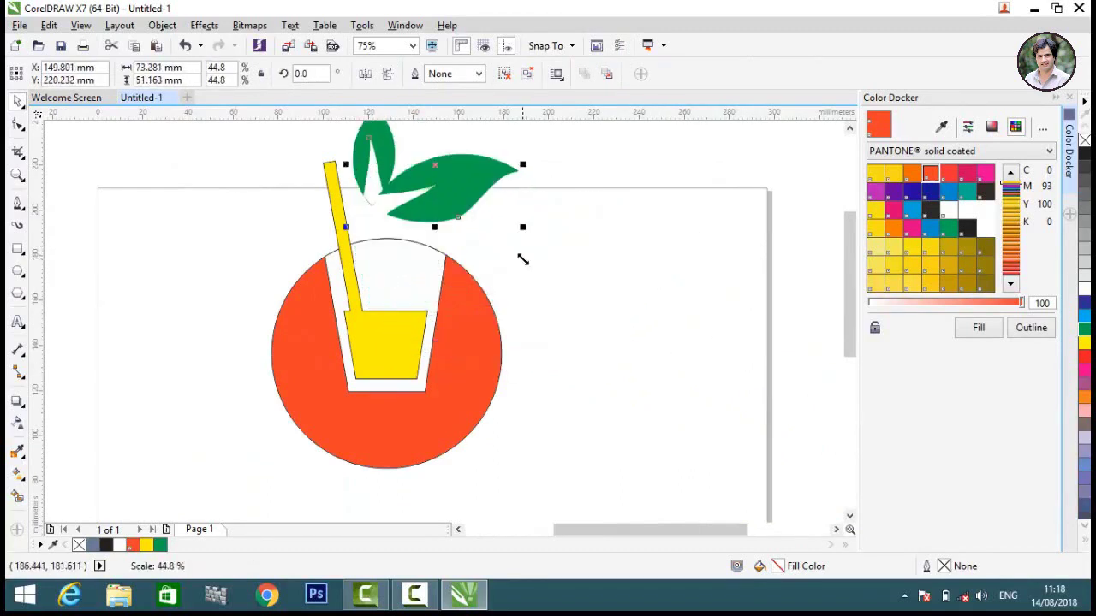
Move the scaled leaf group down and right so its base sits at the glass's right rim.
{"action": "left_click", "coordinate": [503, 229]}
{"action": "left_click", "coordinate": [440, 170]}
{"action": "left_click_drag", "start_coordinate": [440, 169], "coordinate": [470, 211]}
{"action": "left_click", "coordinate": [628, 299]}
{"action": "scroll", "coordinate": [475, 301], "scroll_direction": "down", "scroll_amount": 1}
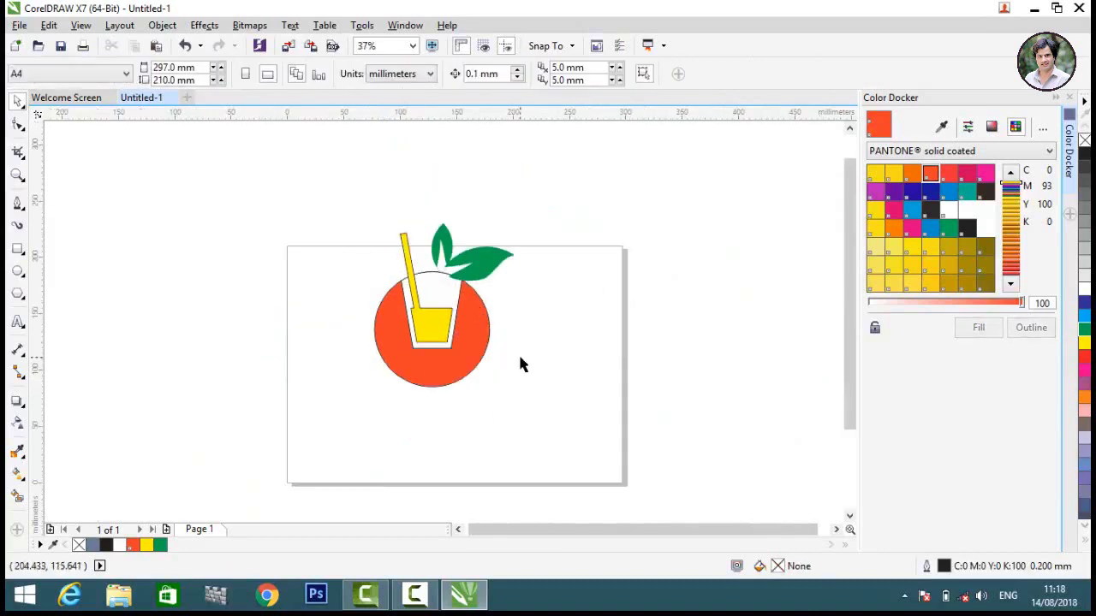
Remove the outline from all objects of the logo.
{"action": "mouse_move", "coordinate": [568, 438]}
{"action": "left_mouse_down"}
{"action": "mouse_move", "coordinate": [322, 296]}
{"action": "mouse_move", "coordinate": [316, 177]}
{"action": "left_mouse_up"}
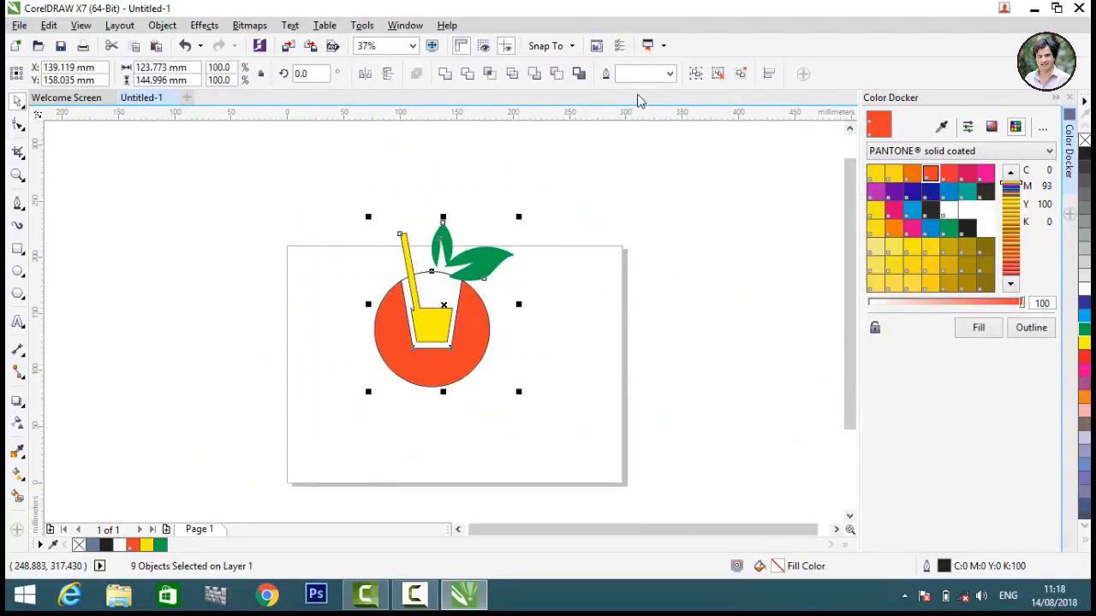
{"action": "left_click", "coordinate": [670, 75]}
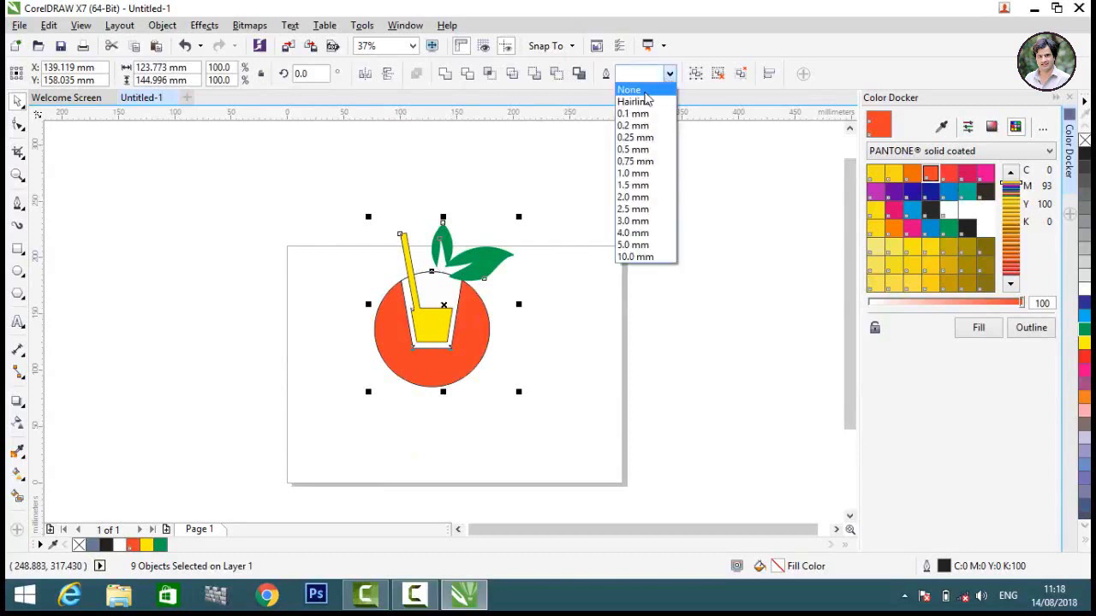
{"action": "left_click", "coordinate": [634, 89]}
{"action": "left_click", "coordinate": [588, 296]}
{"action": "scroll", "coordinate": [420, 287], "scroll_direction": "up", "scroll_amount": 1}
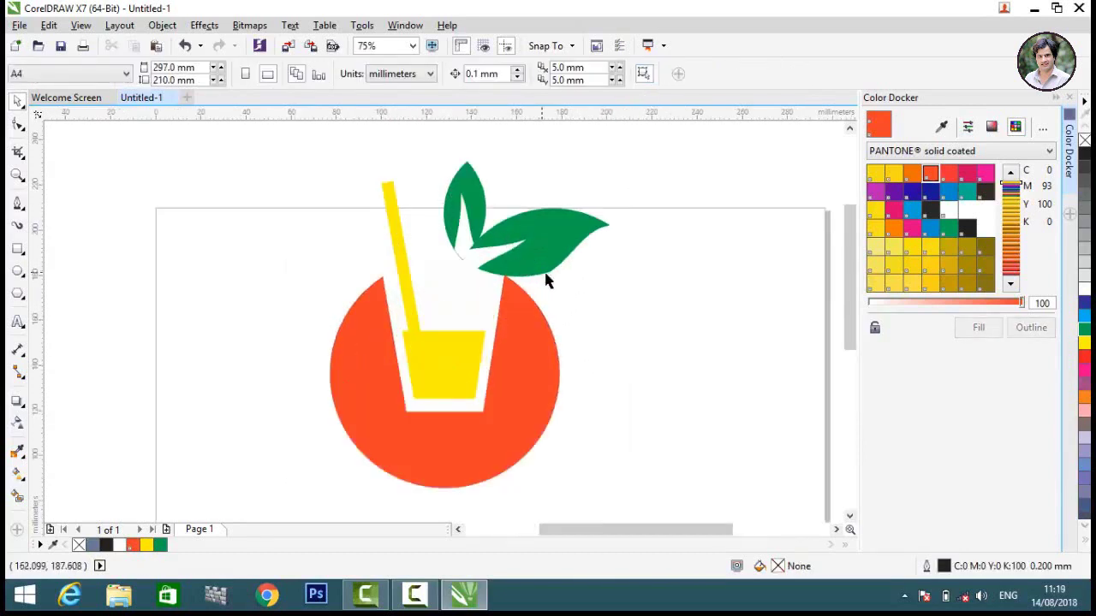
Scale the leaf group down to about 62 by 43 mm and shift it slightly at the glass's right rim.
{"action": "left_click", "coordinate": [514, 243]}
{"action": "left_click_drag", "start_coordinate": [439, 155], "coordinate": [465, 174]}
{"action": "left_click", "coordinate": [563, 320]}
{"action": "mouse_move", "coordinate": [538, 261]}
{"action": "left_mouse_down"}
{"action": "mouse_move", "coordinate": [521, 244]}
{"action": "mouse_move", "coordinate": [531, 257]}
{"action": "left_mouse_up"}
{"action": "left_click", "coordinate": [580, 299]}
{"action": "left_click", "coordinate": [550, 261]}
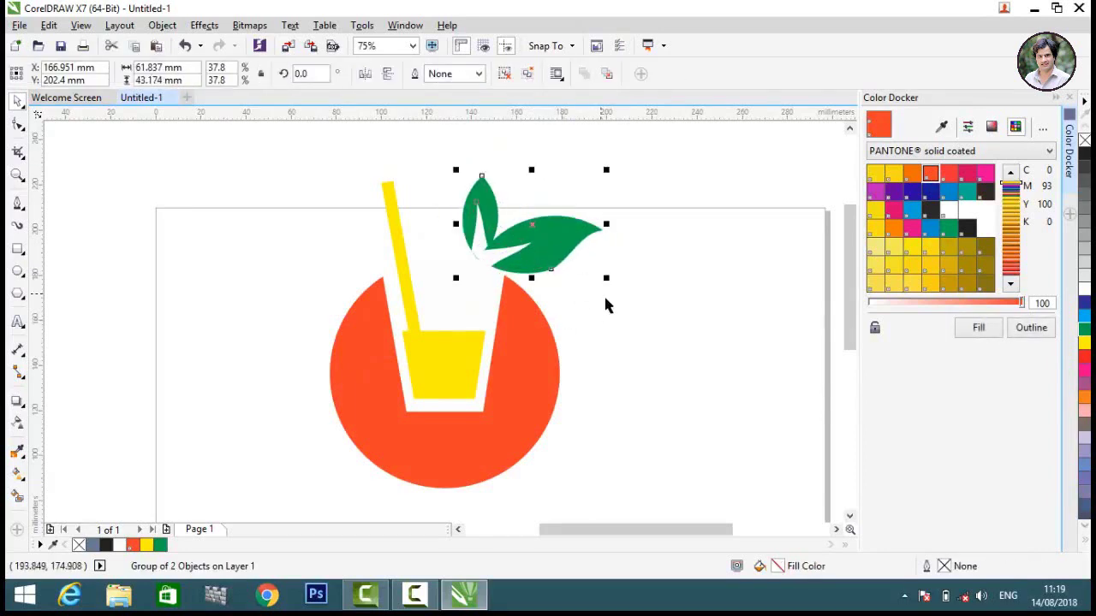
{"action": "left_click", "coordinate": [625, 351]}
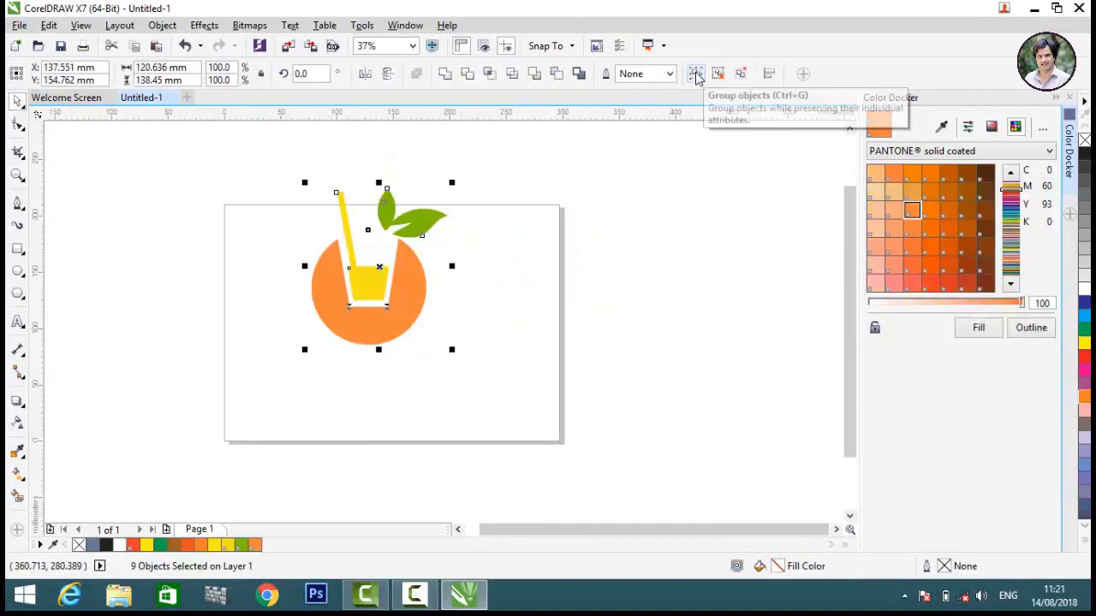
Group all parts of the logo and move the group off the page, to the right of it.
{"action": "left_click", "coordinate": [696, 73]}
{"action": "left_click", "coordinate": [595, 266]}
{"action": "left_click_drag", "start_coordinate": [406, 286], "coordinate": [696, 288]}
{"action": "left_click", "coordinate": [583, 368]}
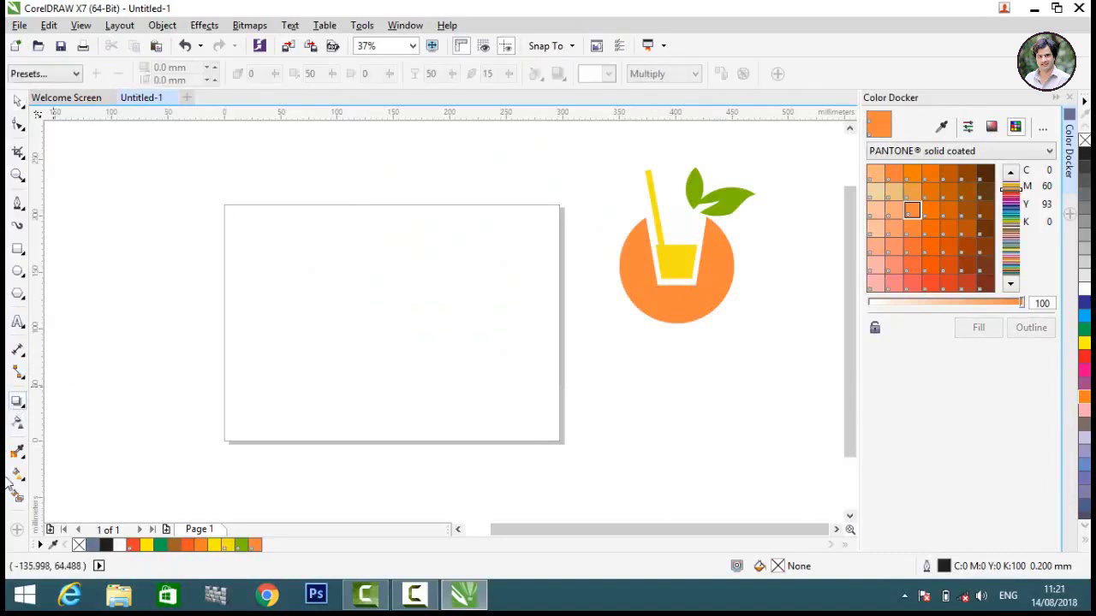
Draw a background rectangle of about 300 by 212 mm over the page and fill it with 50% black.
{"action": "left_click", "coordinate": [18, 249]}
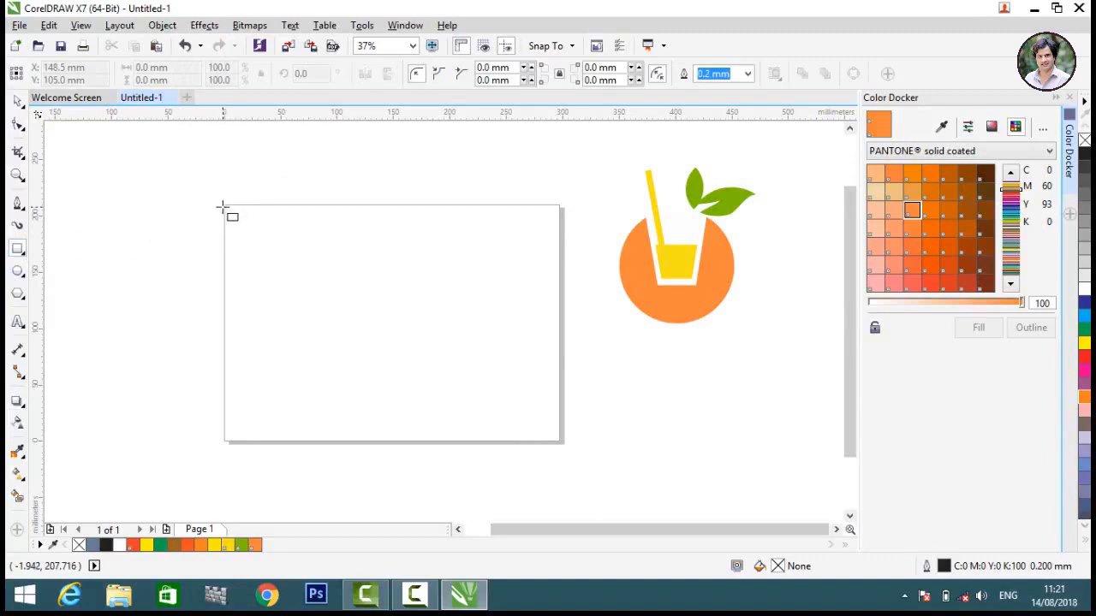
{"action": "left_click_drag", "start_coordinate": [225, 206], "coordinate": [564, 445]}
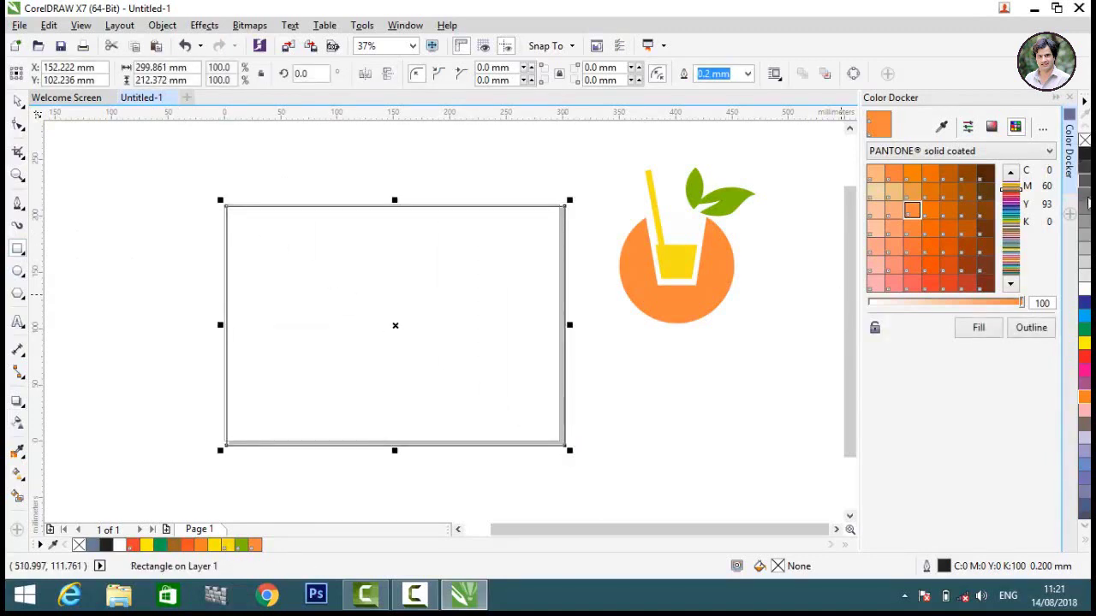
{"action": "left_click", "coordinate": [1085, 235]}
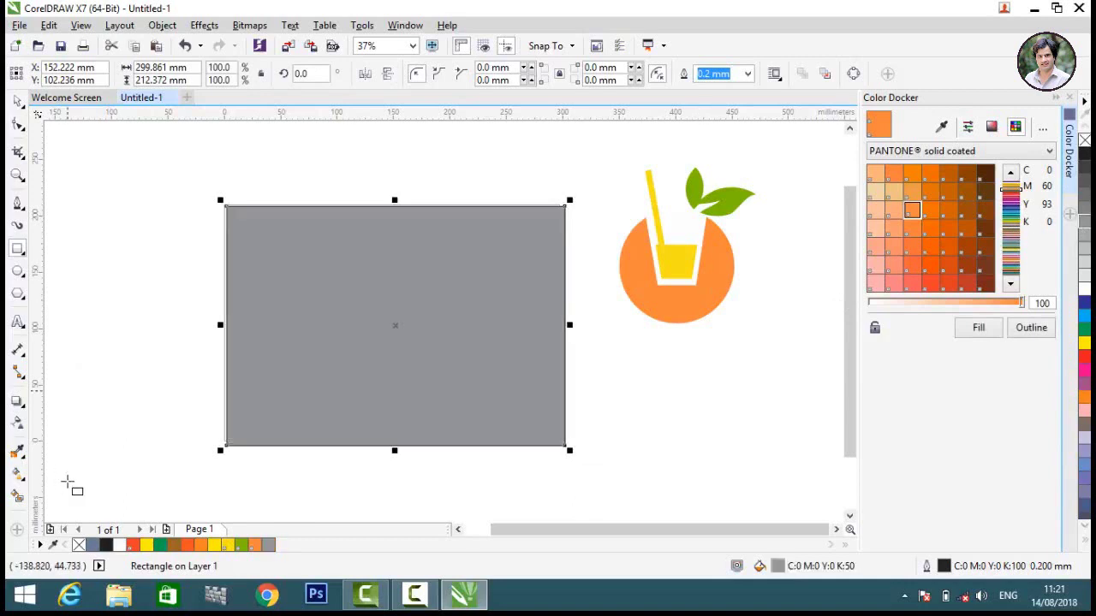
Apply an elliptical fountain fill with a white center and gray edge to the rectangle, extending it beyond the right edge.
{"action": "left_click", "coordinate": [17, 477]}
{"action": "left_click_drag", "start_coordinate": [369, 361], "coordinate": [459, 348]}
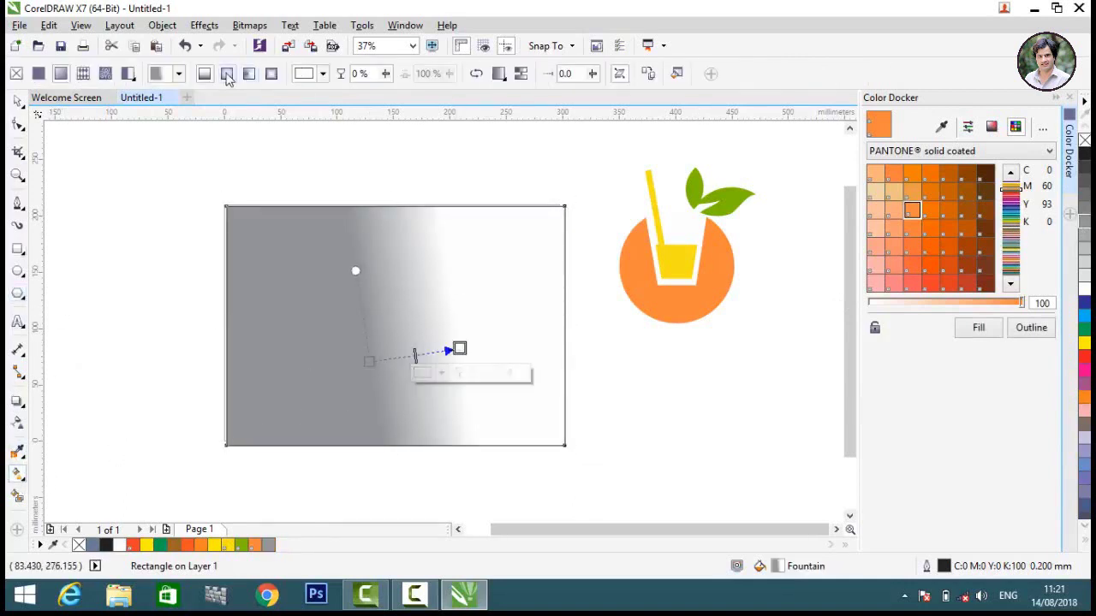
{"action": "left_click", "coordinate": [226, 74]}
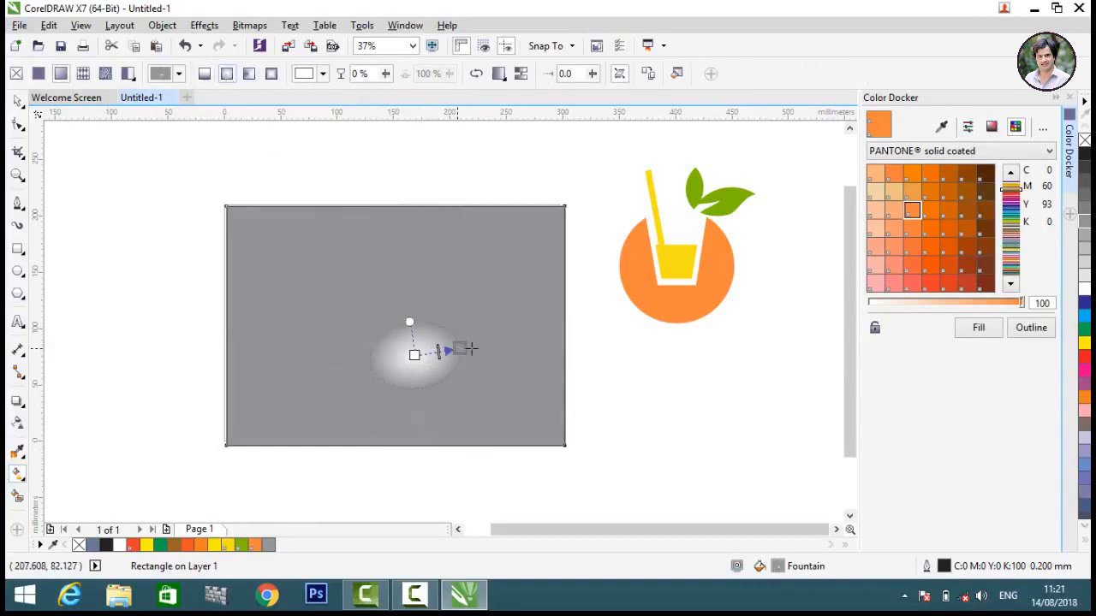
{"action": "left_click_drag", "start_coordinate": [462, 349], "coordinate": [652, 359]}
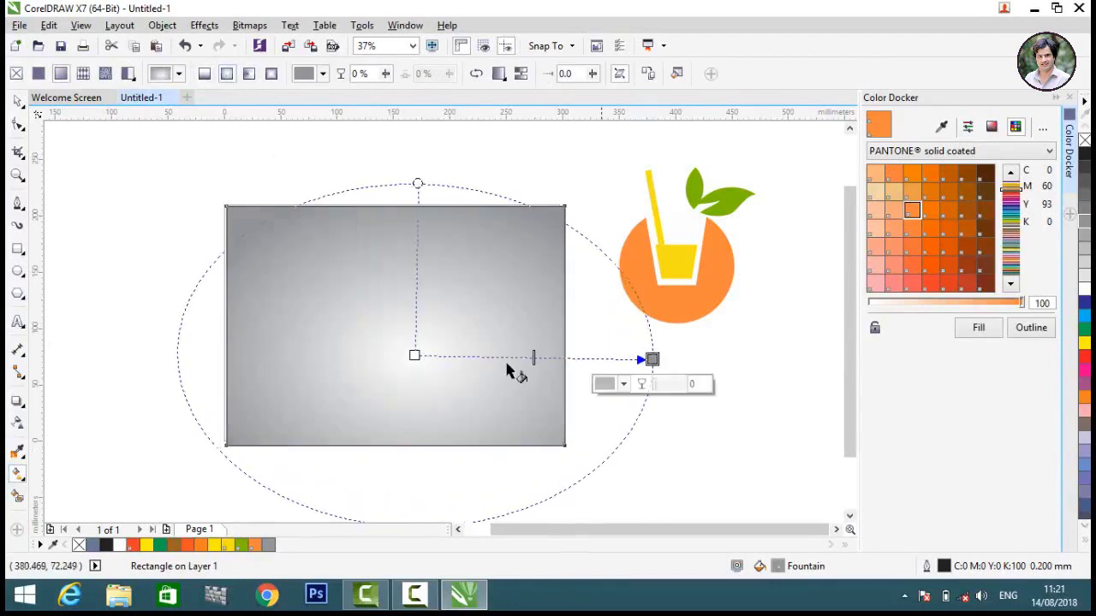
Center the elliptical gradient in the rectangle, widen it further and set its outer color to a lighter gray.
{"action": "left_click_drag", "start_coordinate": [483, 358], "coordinate": [448, 323]}
{"action": "left_click_drag", "start_coordinate": [616, 323], "coordinate": [748, 325]}
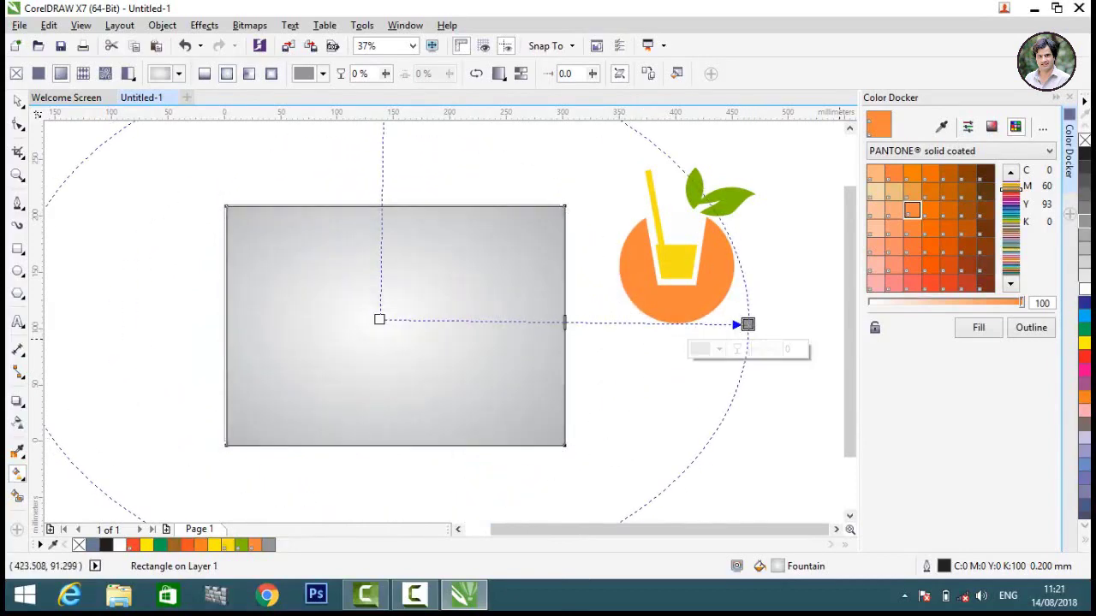
{"action": "left_click", "coordinate": [1083, 261]}
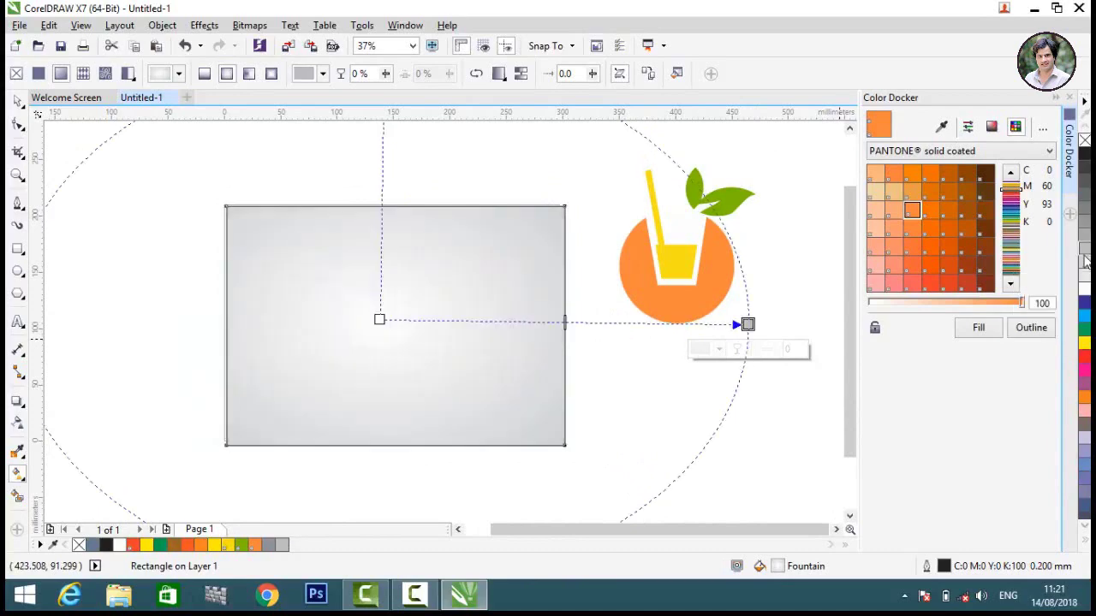
Move the grouped logo onto the middle of the gradient background.
{"action": "left_click", "coordinate": [18, 101]}
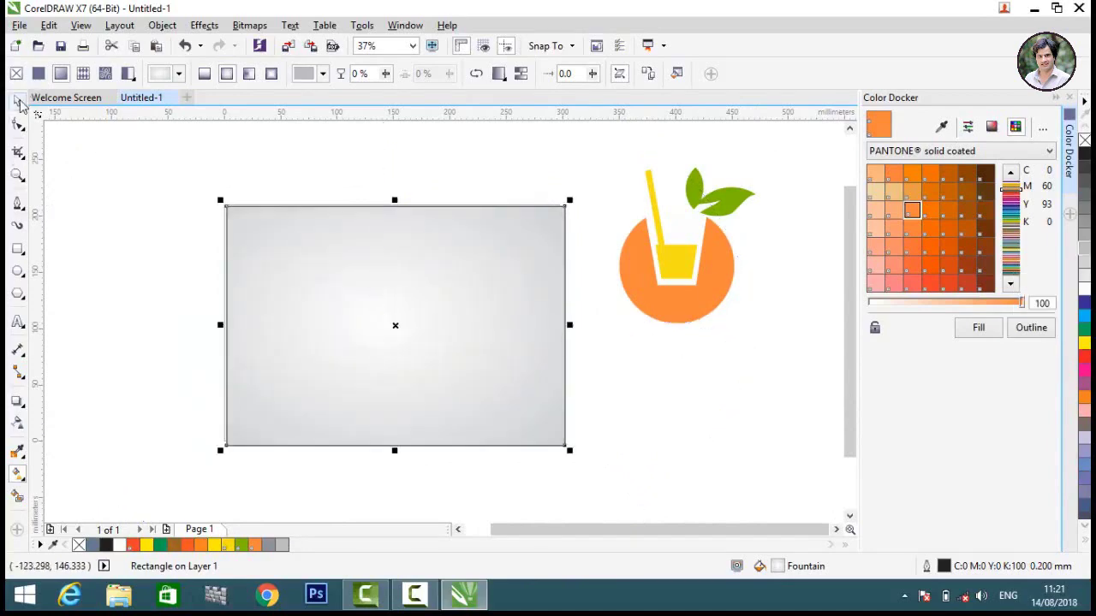
{"action": "left_click", "coordinate": [63, 142]}
{"action": "left_click_drag", "start_coordinate": [710, 293], "coordinate": [420, 365]}
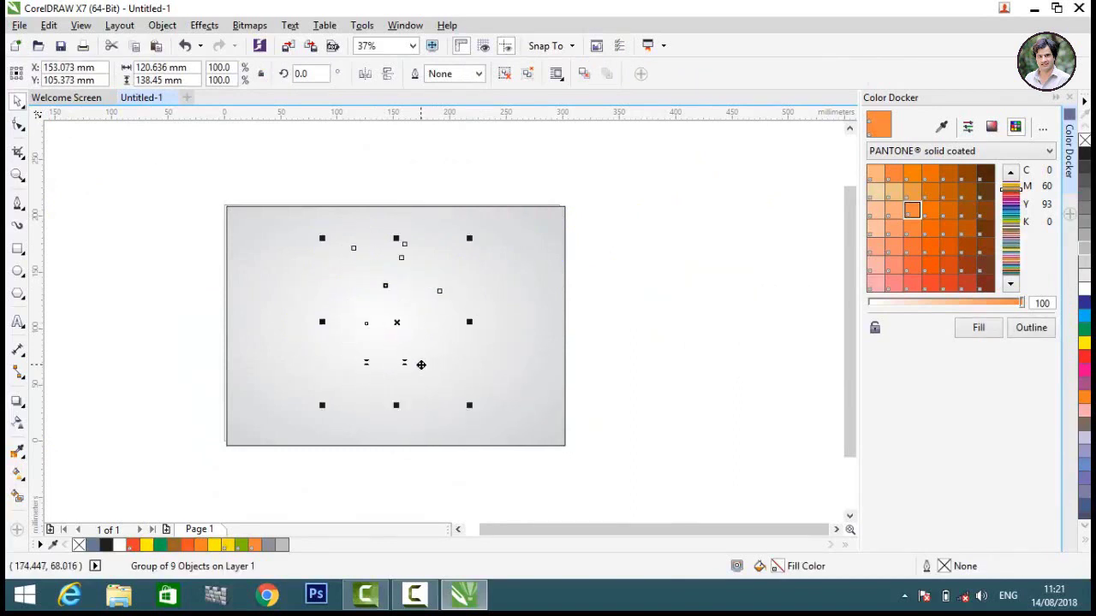
{"action": "left_click", "coordinate": [577, 367]}
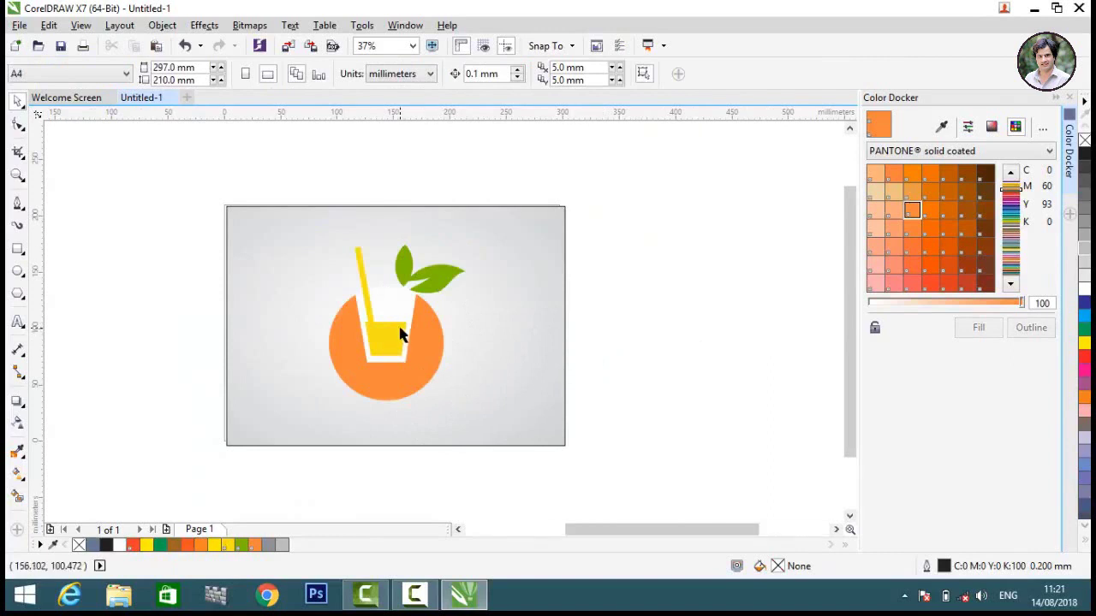
Examine the finished logo on its gradient background, both close up and as a whole.
{"action": "scroll", "coordinate": [399, 335], "scroll_direction": "up", "scroll_amount": 3}
{"action": "scroll", "coordinate": [399, 334], "scroll_direction": "down", "scroll_amount": 1}
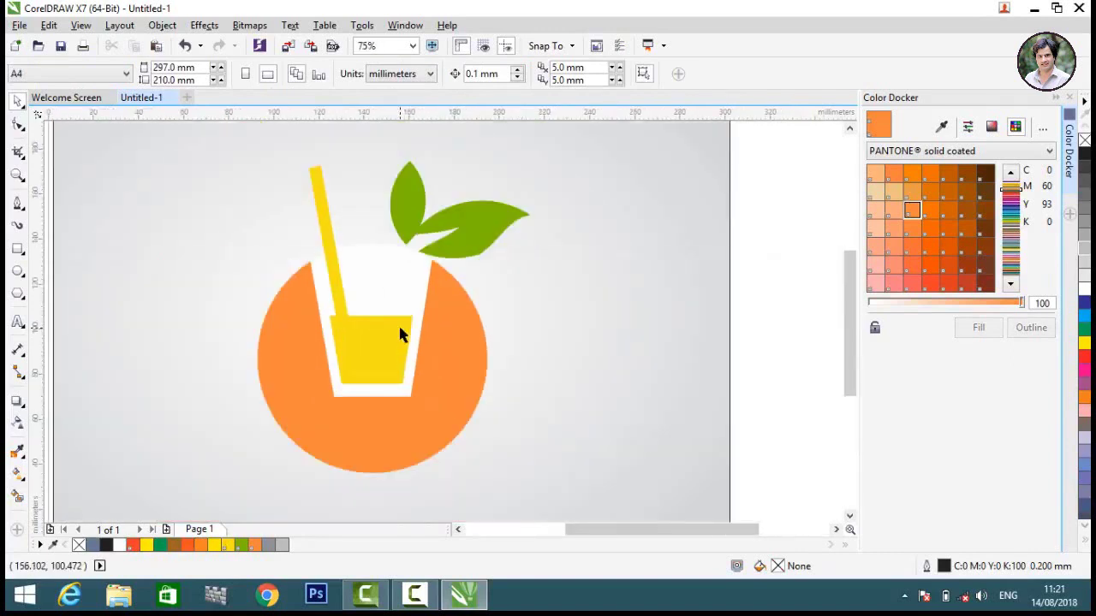
{"action": "scroll", "coordinate": [399, 335], "scroll_direction": "down", "scroll_amount": 2}
{"action": "scroll", "coordinate": [399, 335], "scroll_direction": "up", "scroll_amount": 2}
{"action": "scroll", "coordinate": [401, 335], "scroll_direction": "up", "scroll_amount": 1}
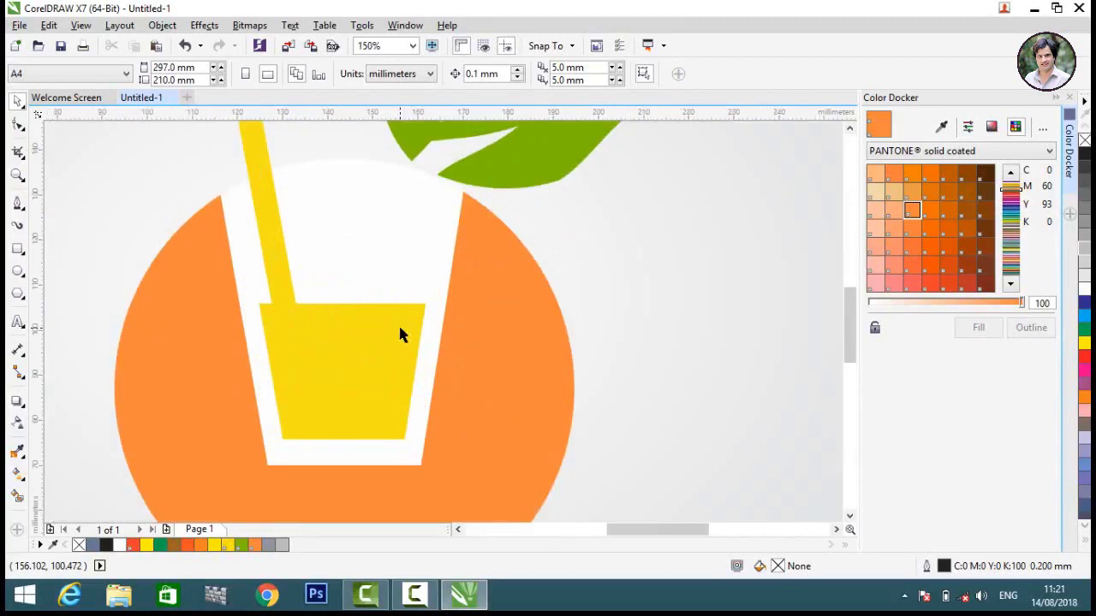
{"action": "scroll", "coordinate": [399, 328], "scroll_direction": "down", "scroll_amount": 1}
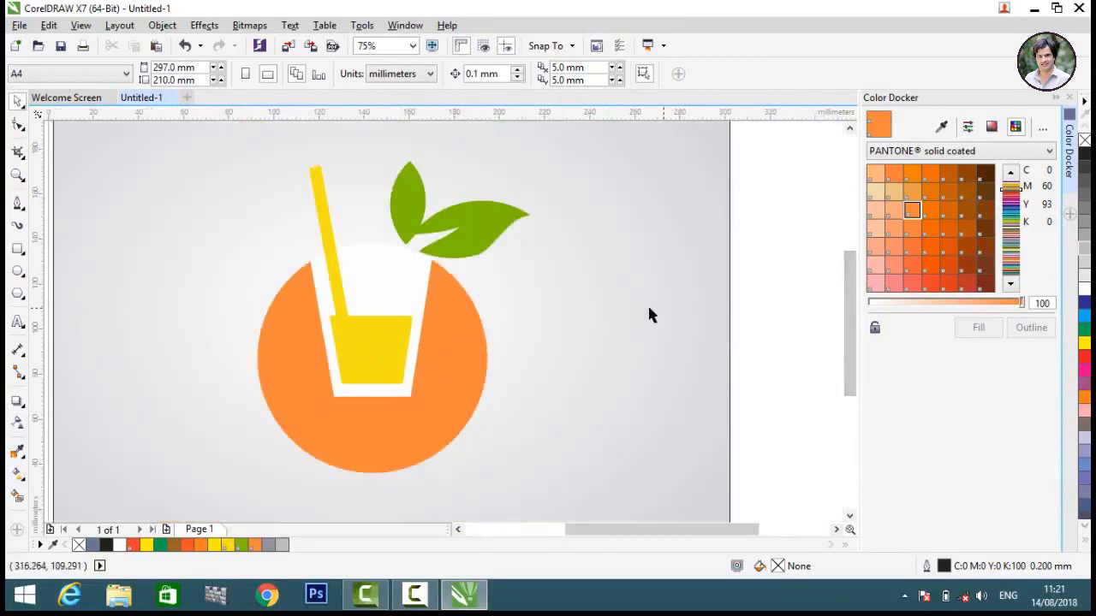
{"action": "scroll", "coordinate": [617, 310], "scroll_direction": "down", "scroll_amount": 1}
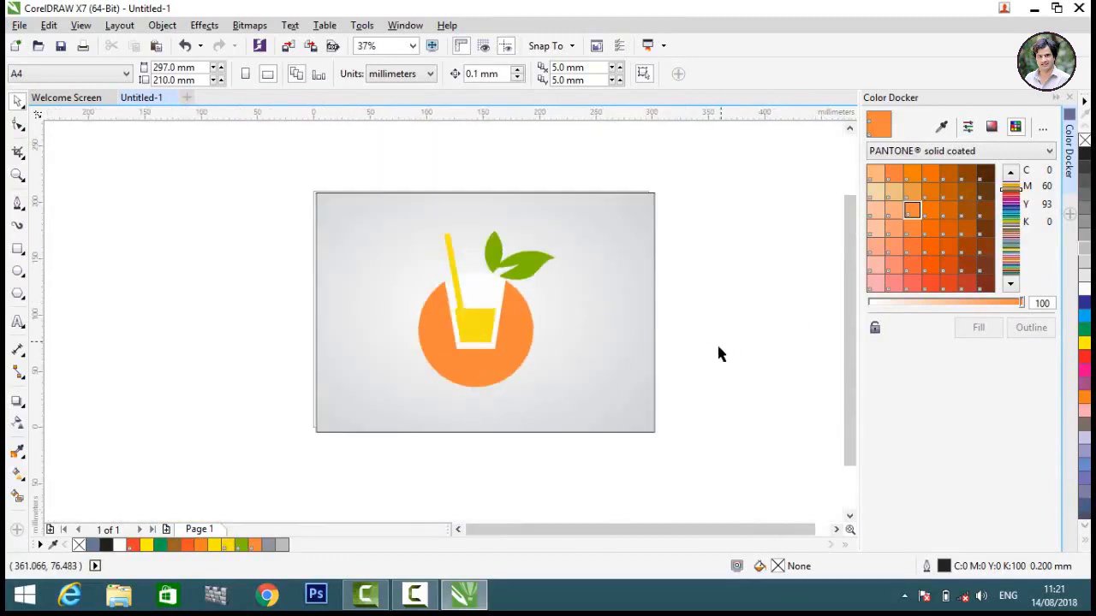
{"action": "left_click", "coordinate": [462, 594]}
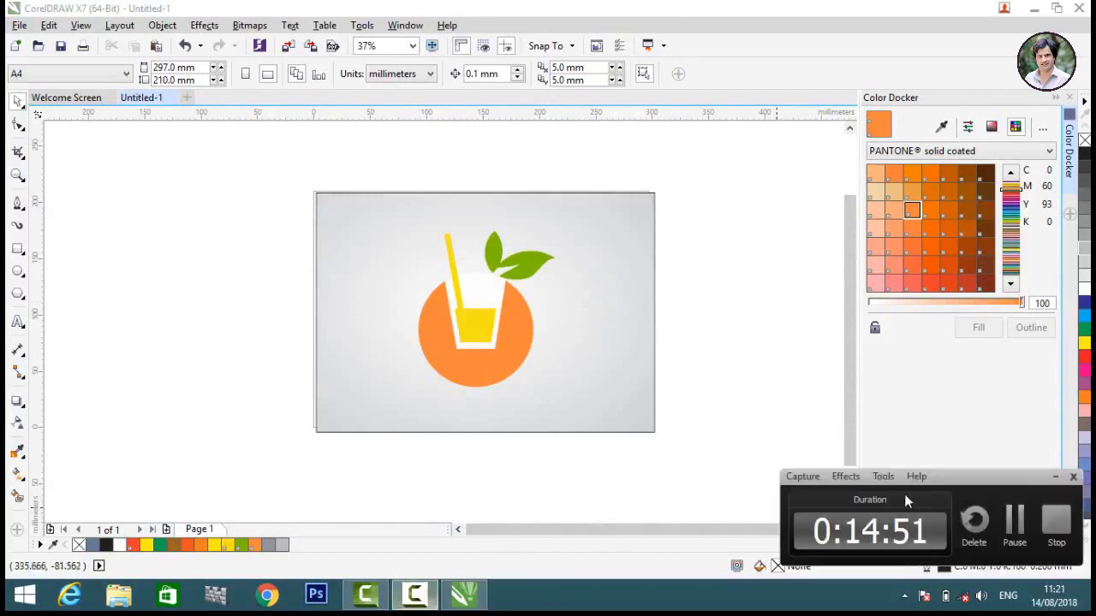